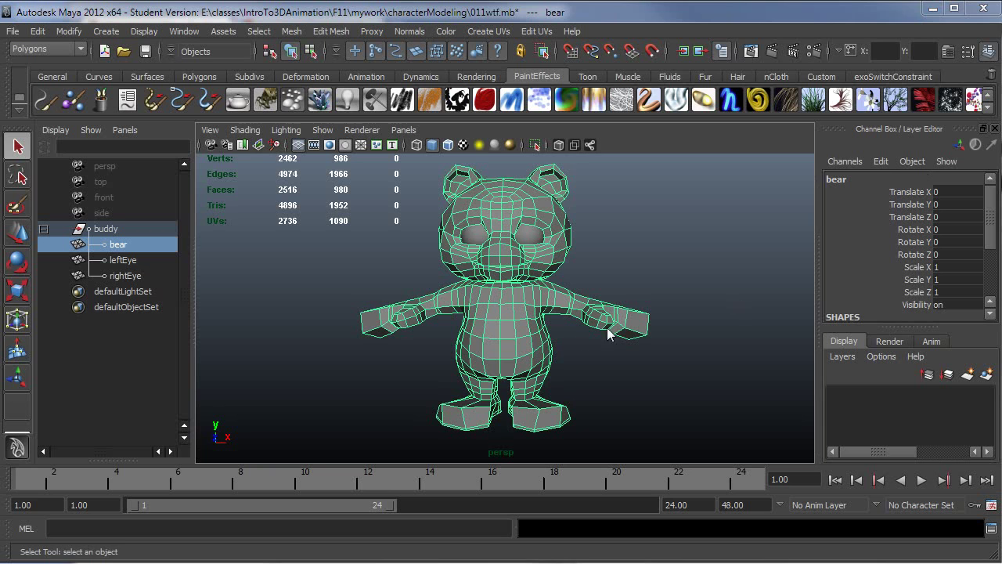
Display the bear character with its textures in the perspective view and clear the selection.
left_click_drag(608, 331, 613, 354, "alt")
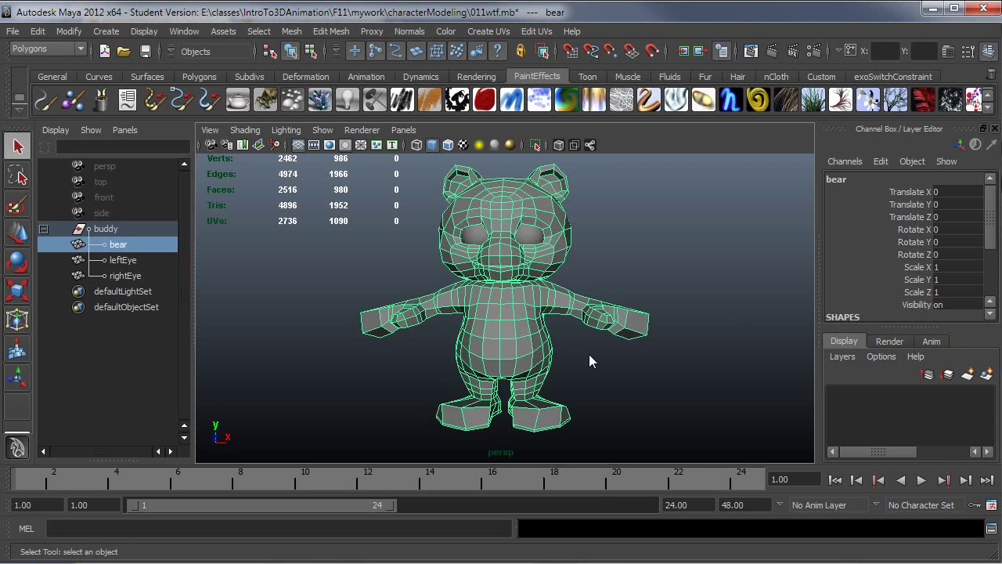
left_click_drag(596, 337, 573, 337, "alt")
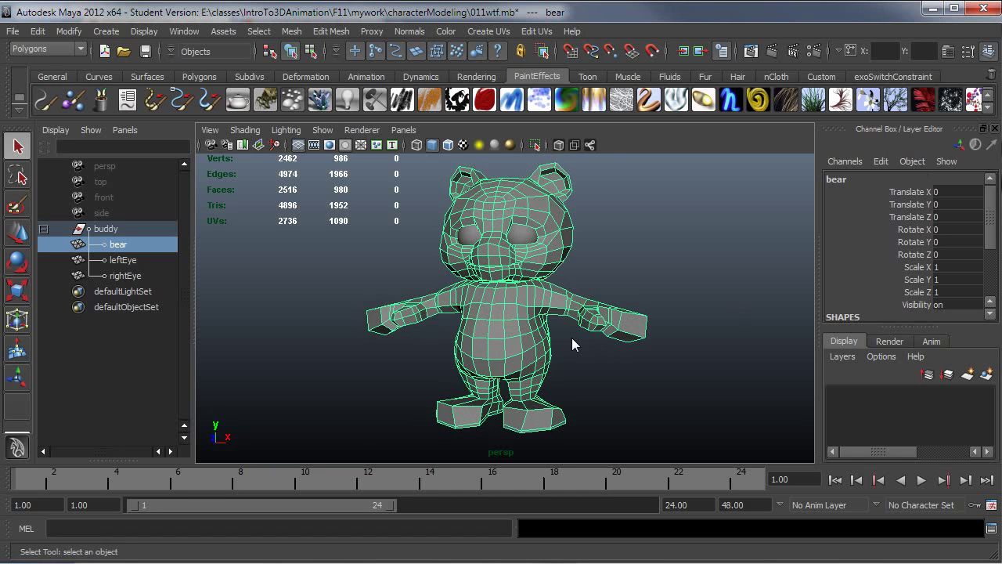
key("6")
left_click(584, 358)
mouse_move(584, 359)
left_mouse_down("alt")
mouse_move(525, 400)
mouse_move(616, 425)
mouse_move(624, 375)
mouse_move(411, 376)
mouse_move(672, 384)
mouse_move(590, 354)
mouse_move(643, 363)
mouse_move(619, 360)
mouse_move(655, 381)
mouse_move(681, 376)
mouse_move(583, 376)
left_mouse_up("alt")
scroll(558, 400, "up", 4)
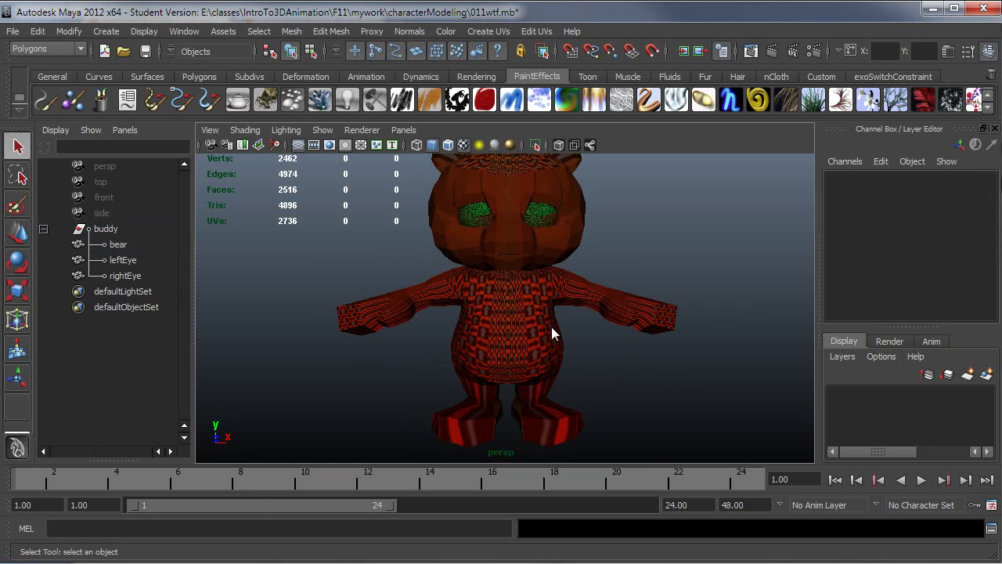
left_click_drag(578, 354, 581, 331, "alt")
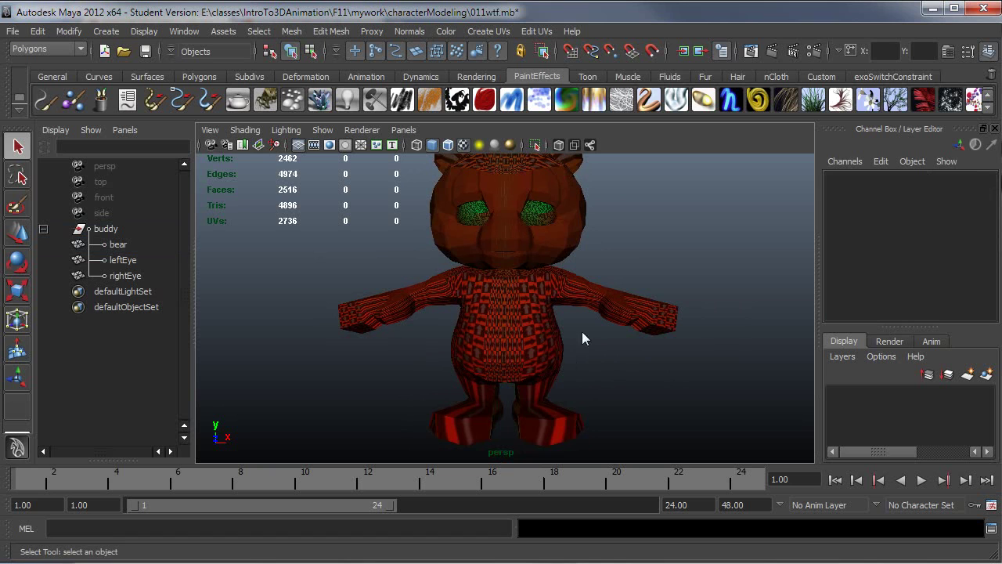
Switch to a saved layout with the perspective view beside the UV Texture Editor, and hide the surrounding interface elements.
left_click(400, 131)
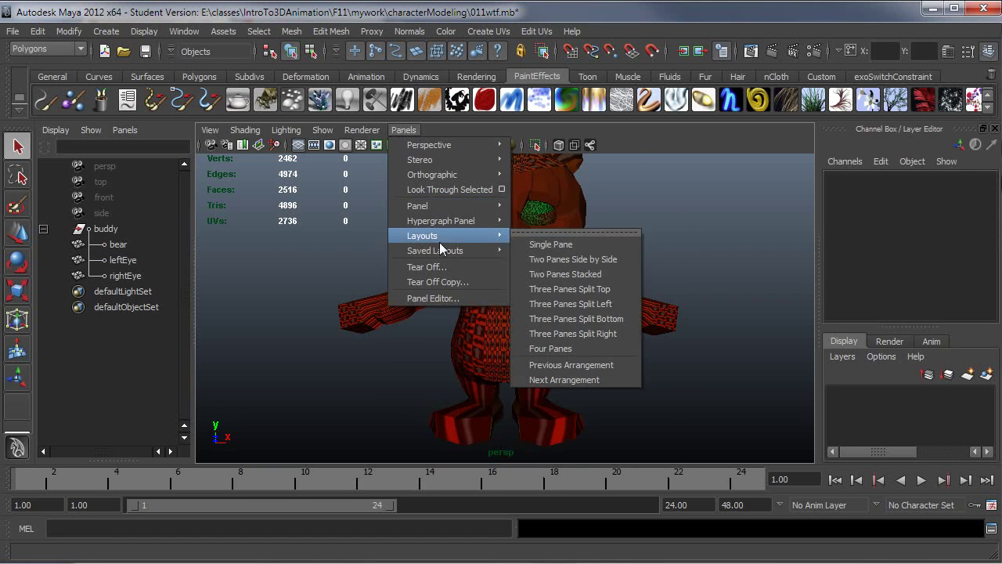
mouse_move(441, 257)
left_click(574, 460)
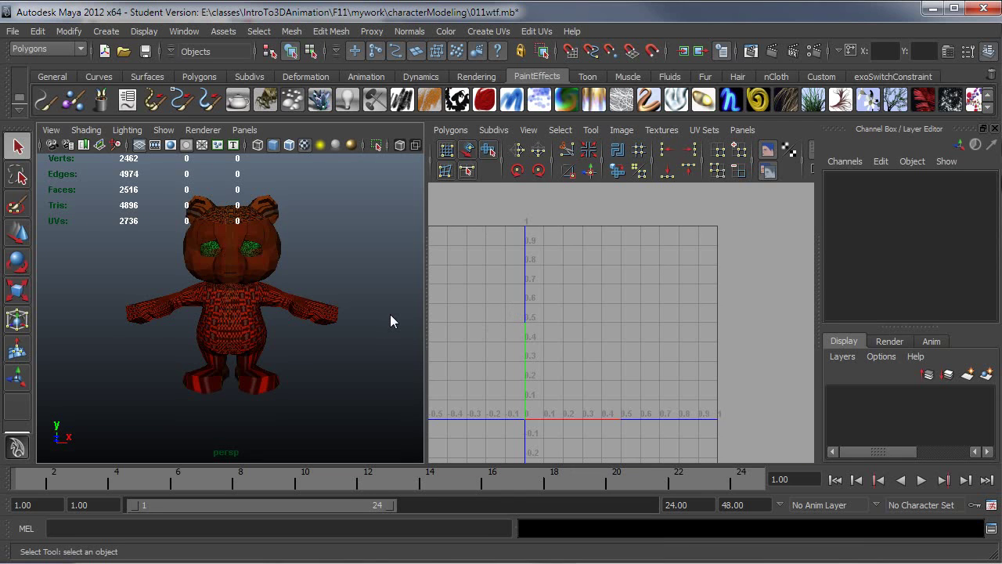
key("ctrl+space")
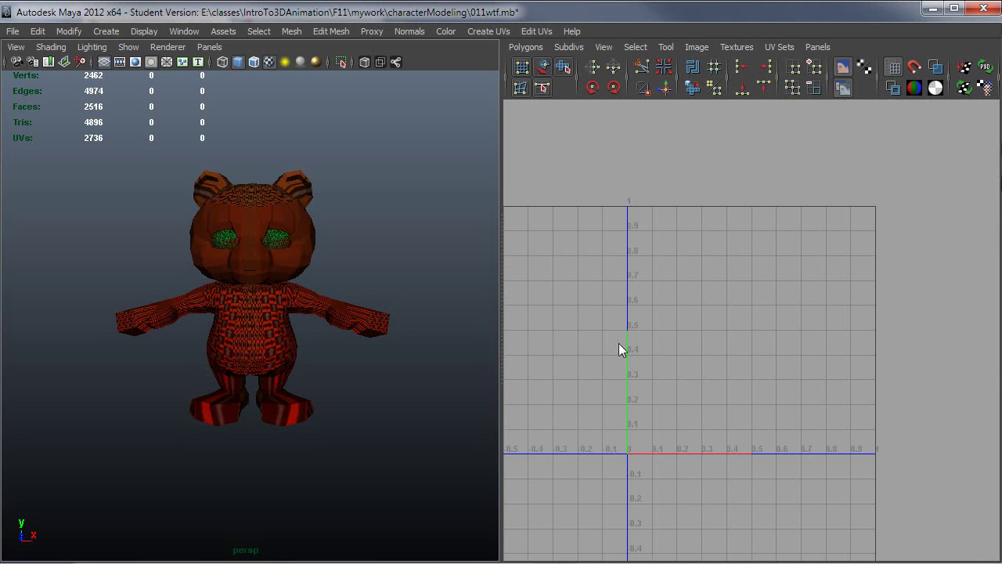
Select the bear mesh and inspect its existing UV layout against the texture image in the UV Texture Editor.
left_click(269, 366)
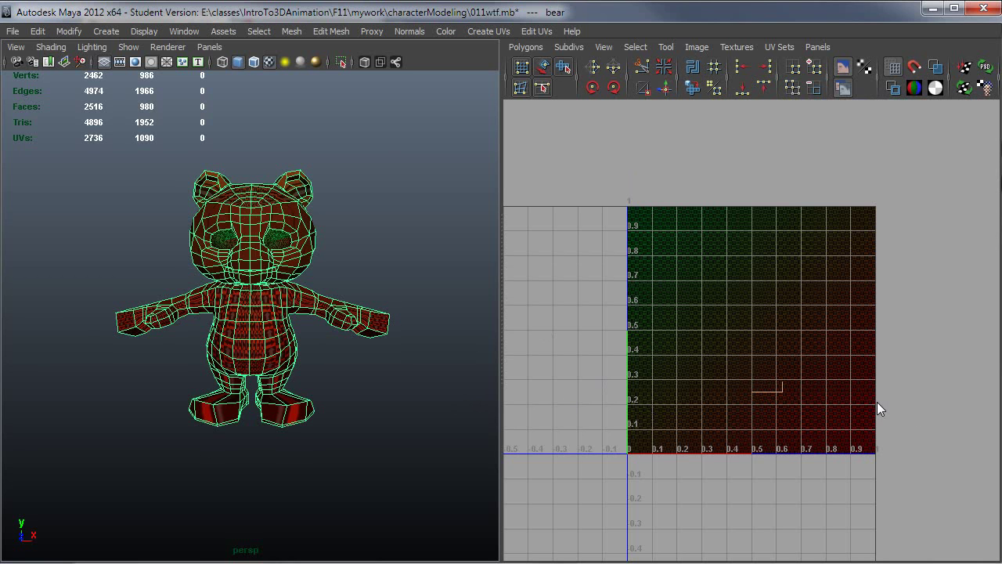
right_click_drag(786, 397, 735, 361, "alt")
middle_click_drag(759, 428, 774, 379, "alt")
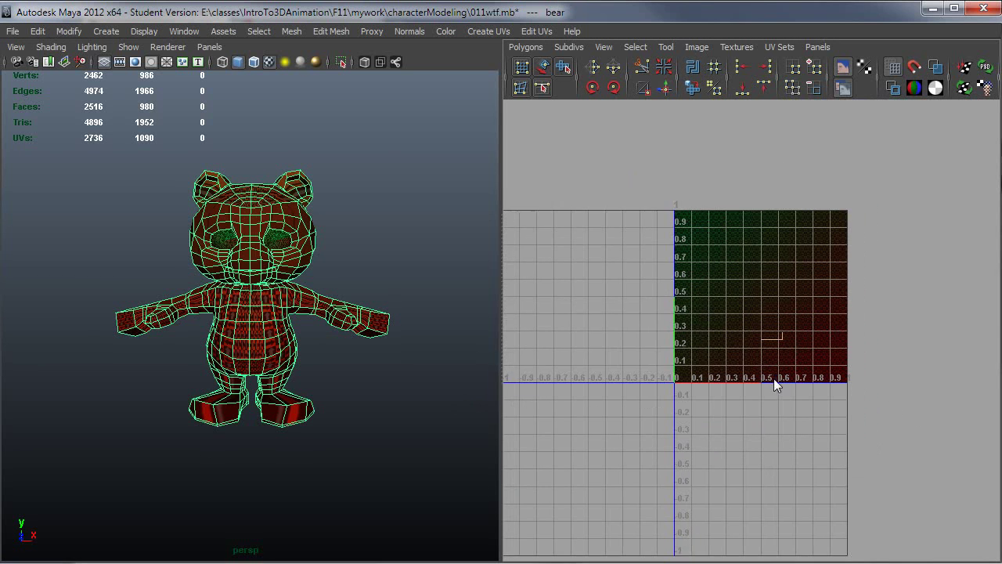
mouse_move(773, 378)
right_mouse_down("alt")
mouse_move(988, 398)
mouse_move(768, 387)
mouse_move(761, 371)
right_mouse_up("alt")
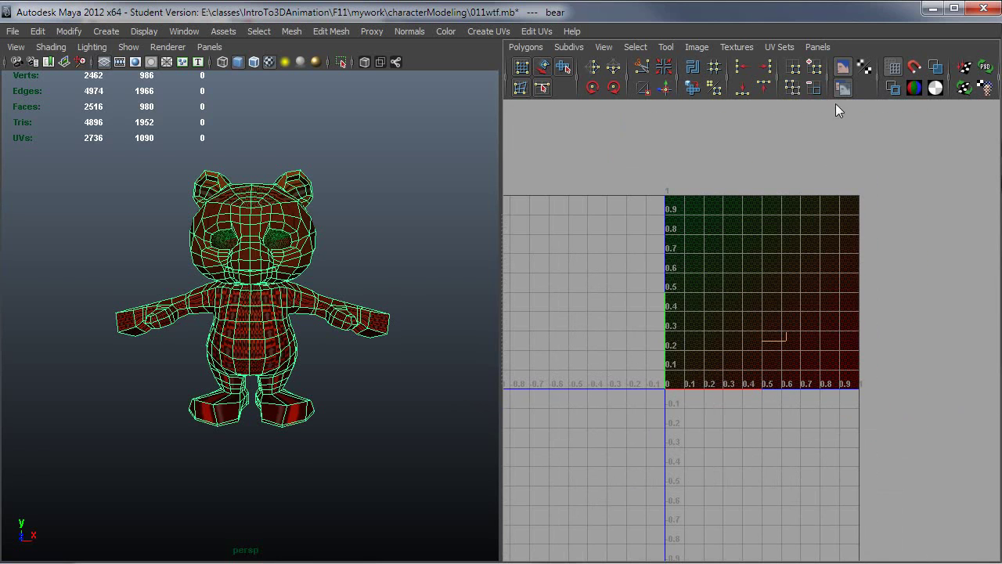
left_click(842, 88)
left_click(842, 88)
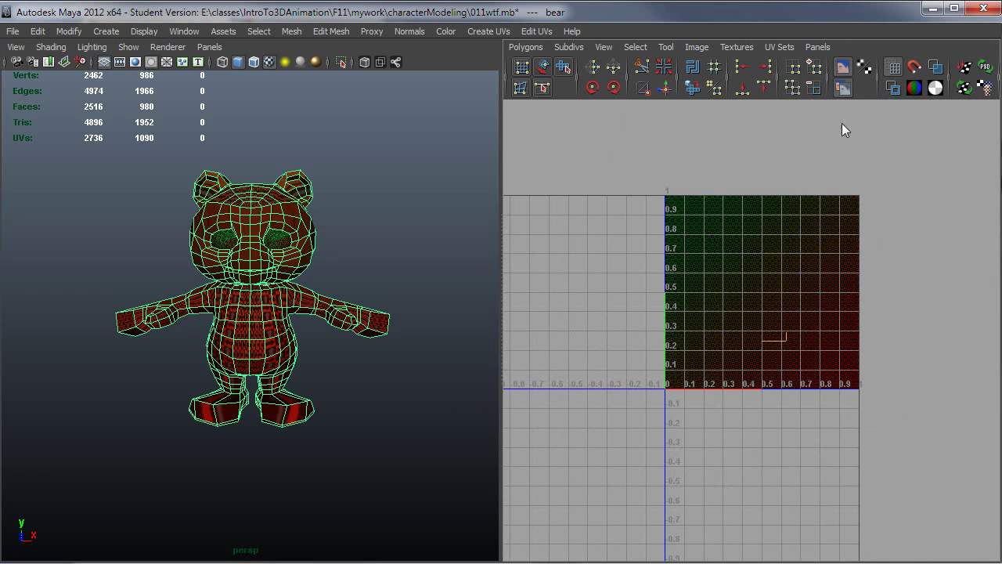
Select the bear's UVs in the UV Texture Editor, turn off soft selection, and return to object mode with nothing selected.
left_click(324, 338)
left_click(278, 332)
right_click_drag(721, 327, 823, 335)
right_click_drag(814, 331, 682, 263, "alt")
left_click_drag(575, 161, 958, 456)
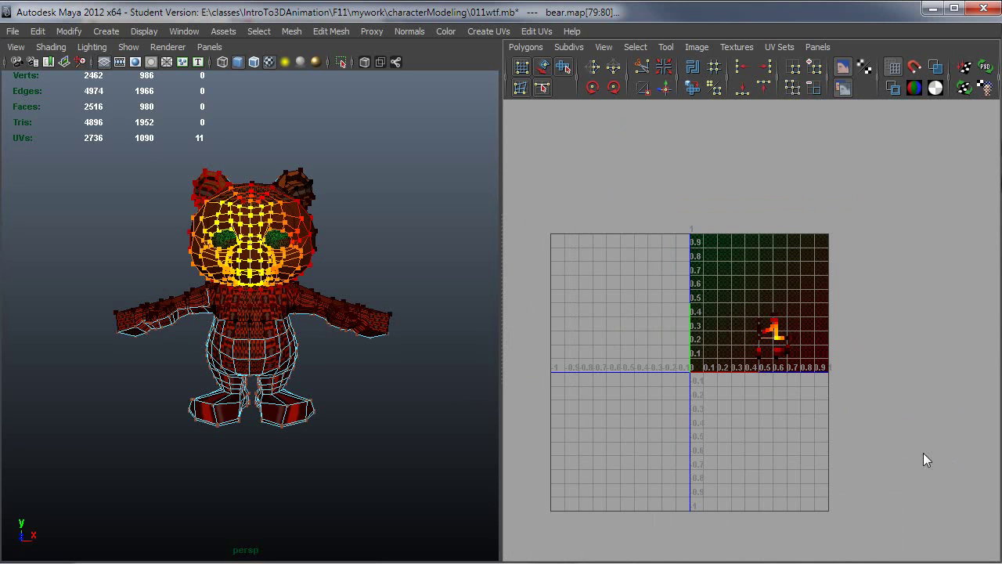
key("b")
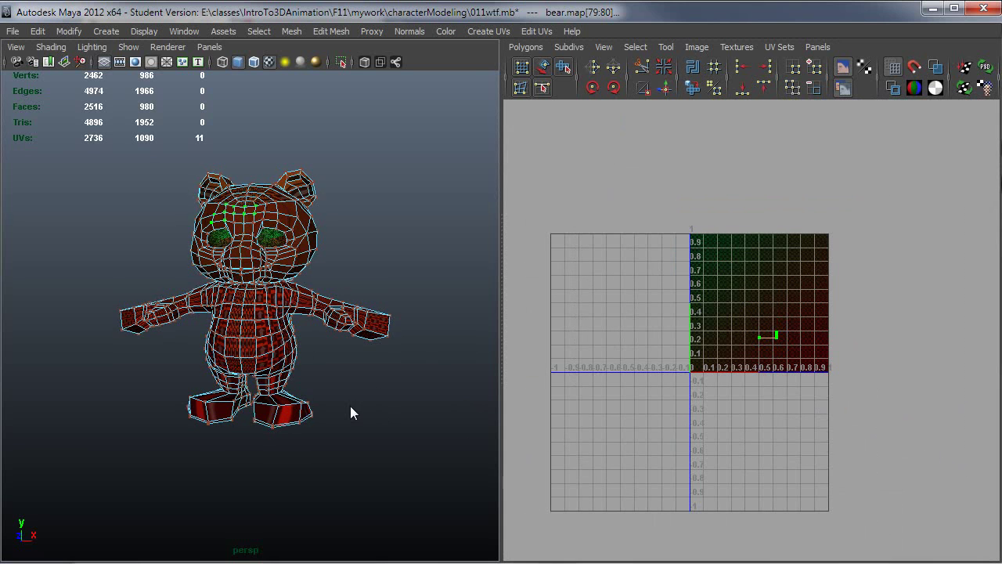
right_click_drag(338, 405, 383, 402, "alt")
key("F8")
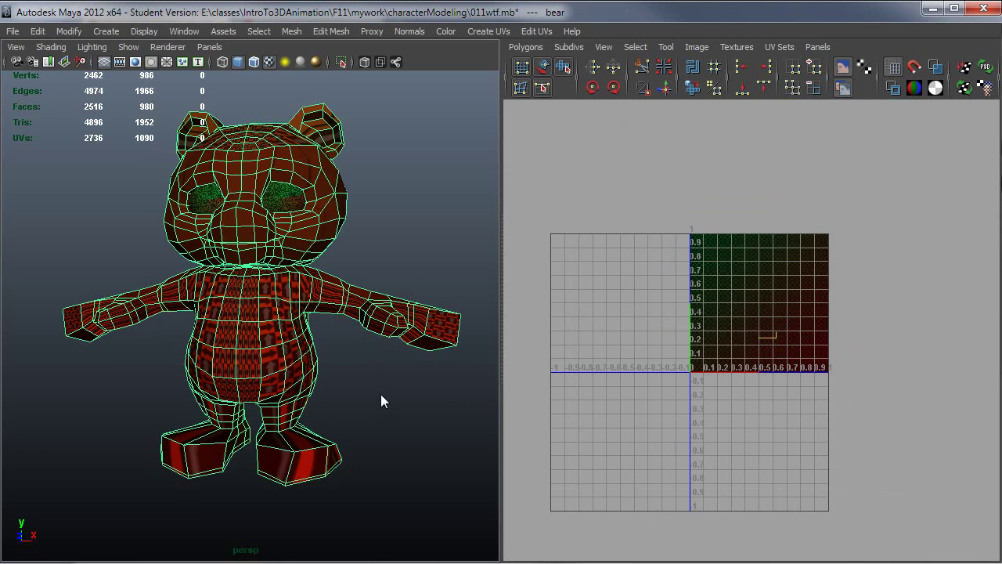
left_click(367, 391)
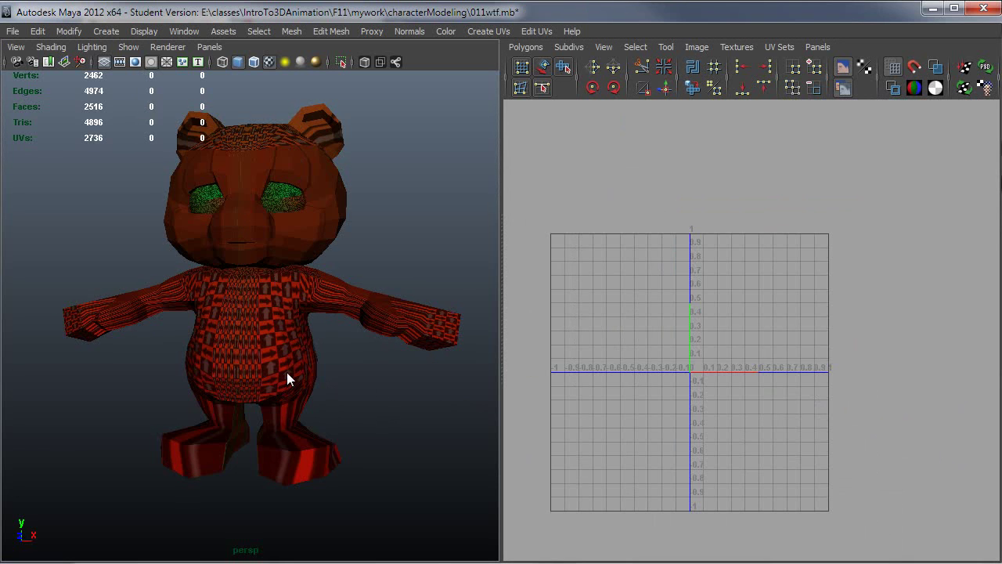
Select the bear mesh and turn on the display of its texture borders.
left_click(286, 372)
mouse_move(717, 373)
middle_mouse_down("alt")
mouse_move(757, 377)
mouse_move(733, 383)
mouse_move(732, 370)
mouse_move(717, 385)
middle_mouse_up("alt")
right_click_drag(717, 385, 864, 431, "alt")
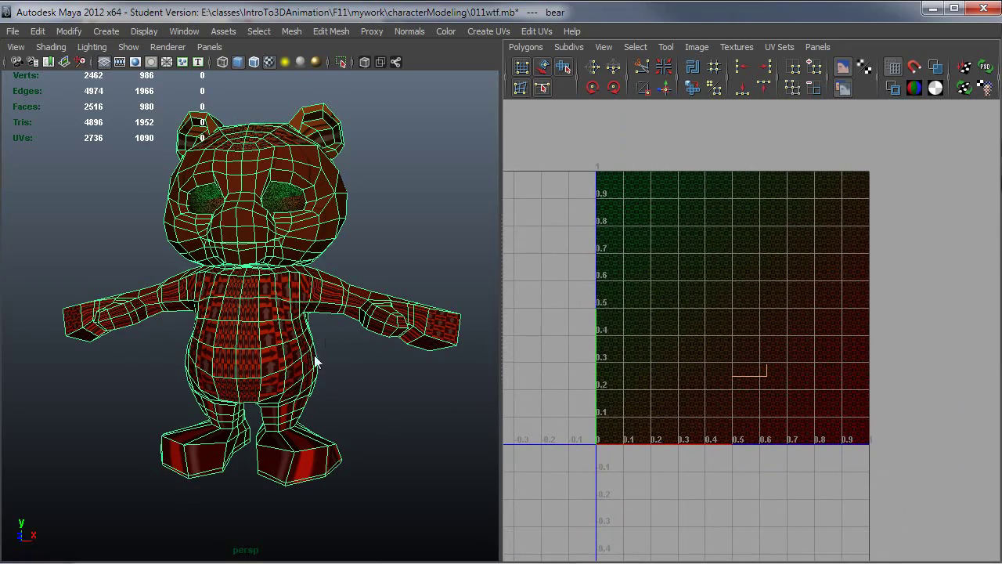
left_click_drag(315, 358, 316, 379, "alt")
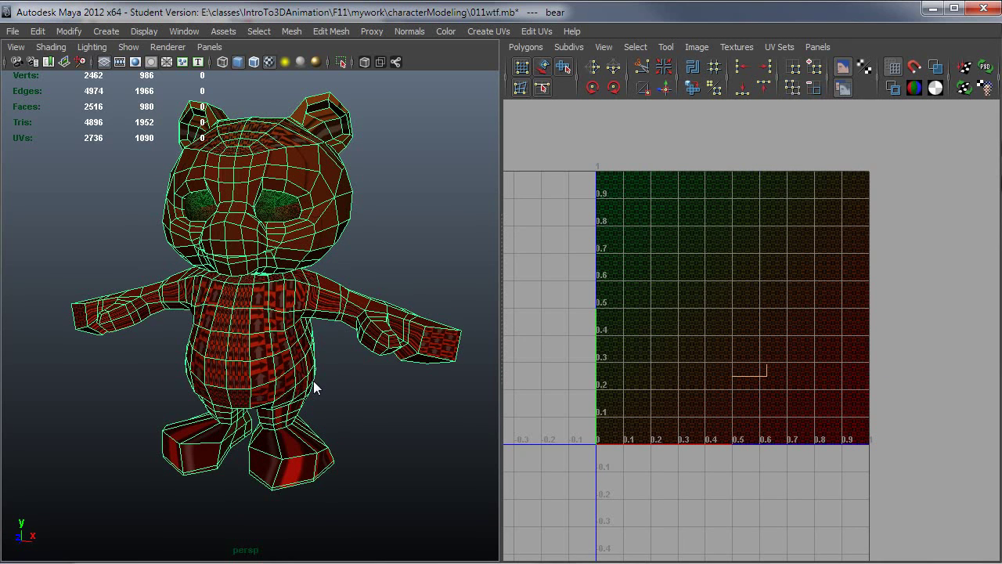
left_click_drag(325, 386, 336, 379, "alt")
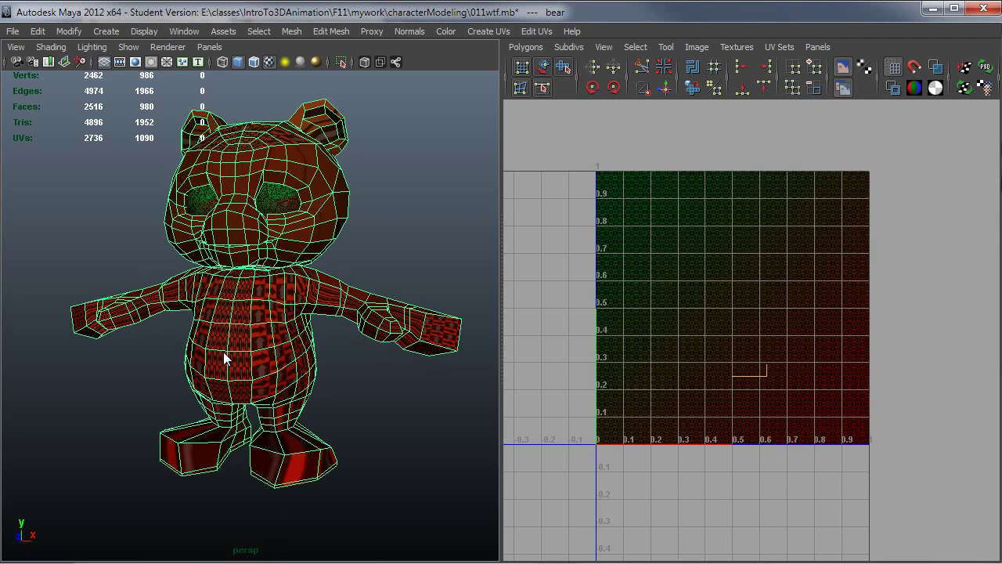
left_click(893, 89)
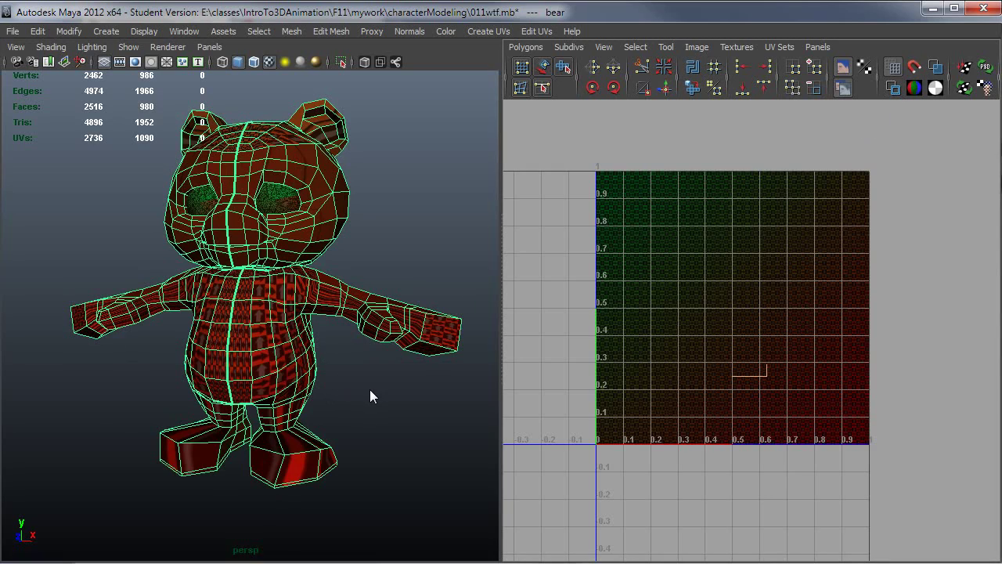
left_click_drag(370, 389, 546, 384, "alt")
left_click_drag(393, 371, 396, 373, "alt")
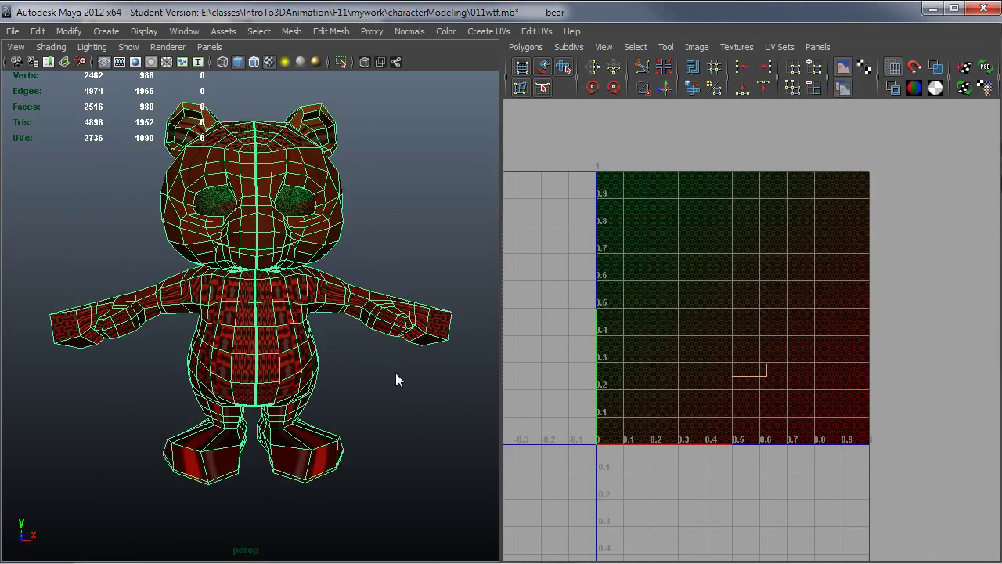
Apply a planar UV mapping to the bear, fitted to the bounding box, projected from the Z axis, keeping the image width/height ratio.
left_click(492, 35)
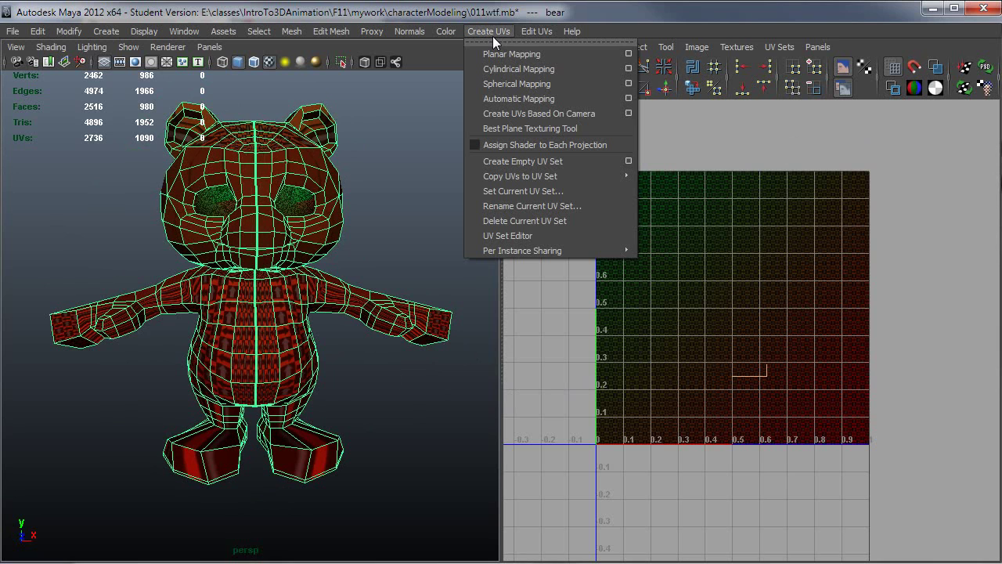
left_click(629, 54)
left_click_drag(637, 248, 502, 147)
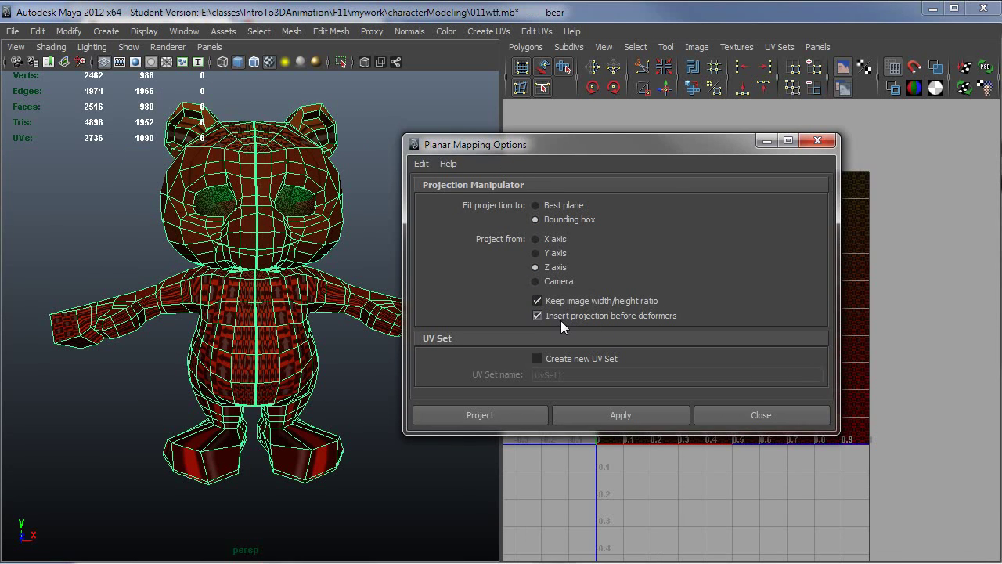
left_click(479, 414)
left_click_drag(458, 337, 382, 350, "alt")
key("F8")
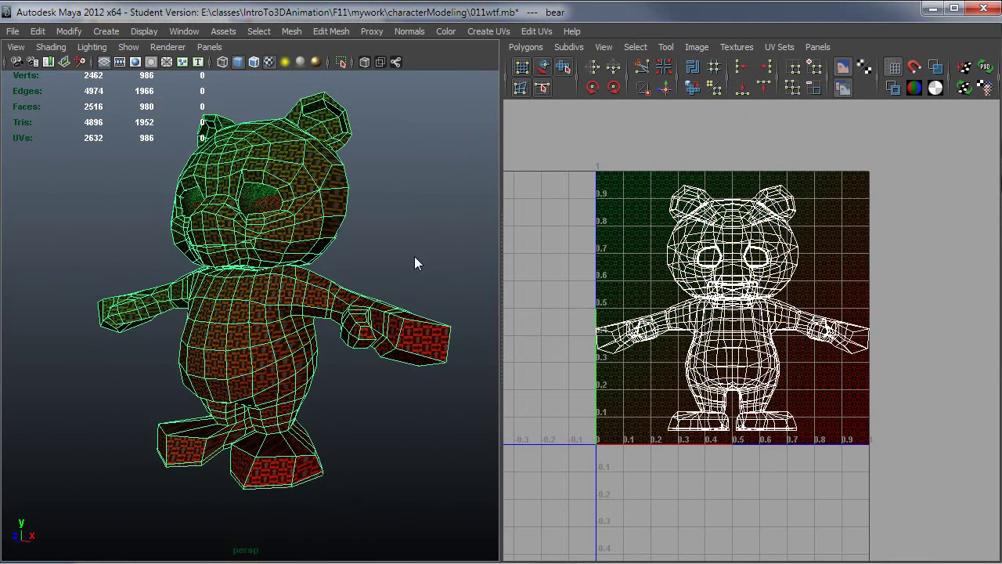
mouse_move(269, 369)
left_mouse_down("alt")
mouse_move(438, 391)
mouse_move(320, 425)
mouse_move(429, 423)
mouse_move(441, 342)
mouse_move(396, 329)
mouse_move(164, 384)
mouse_move(263, 384)
left_mouse_up("alt")
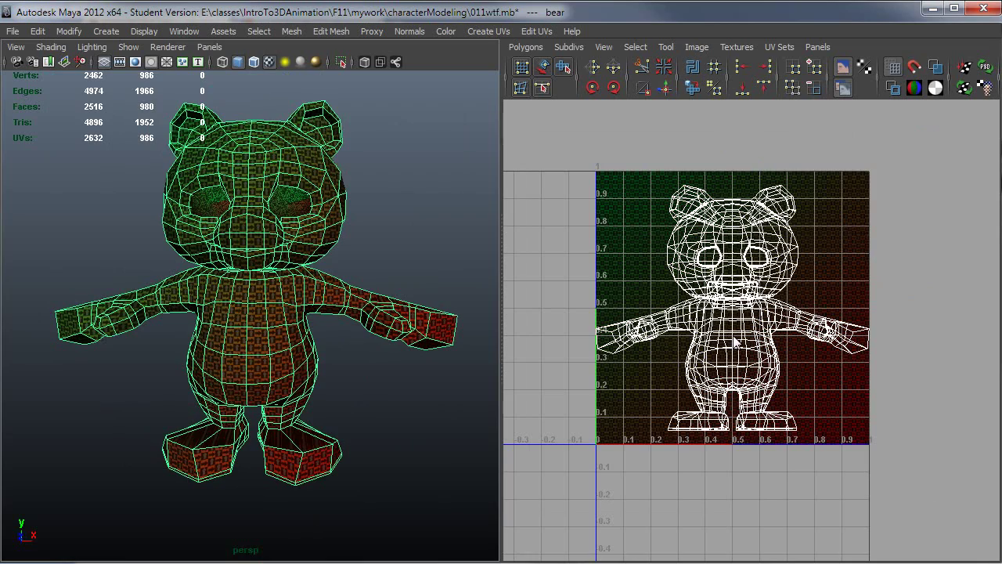
left_click_drag(259, 436, 266, 415, "alt")
right_click_drag(267, 415, 329, 414, "alt")
mouse_move(328, 414)
left_mouse_down("alt")
mouse_move(331, 365)
mouse_move(323, 418)
left_mouse_up("alt")
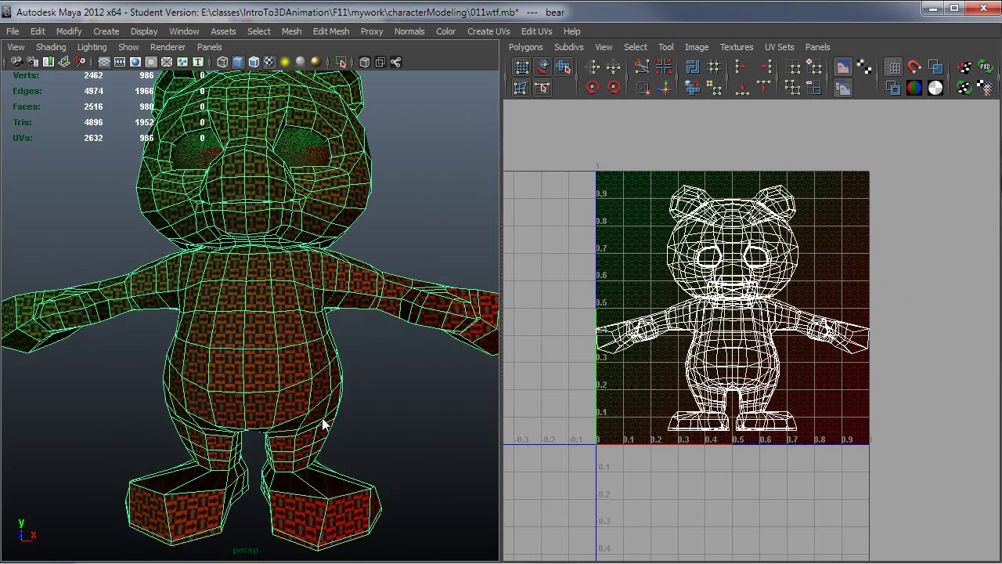
Select all faces on the bear's negative X half in the top view, delete them, and return to object mode.
key("space")
left_click_drag(316, 320, 262, 320)
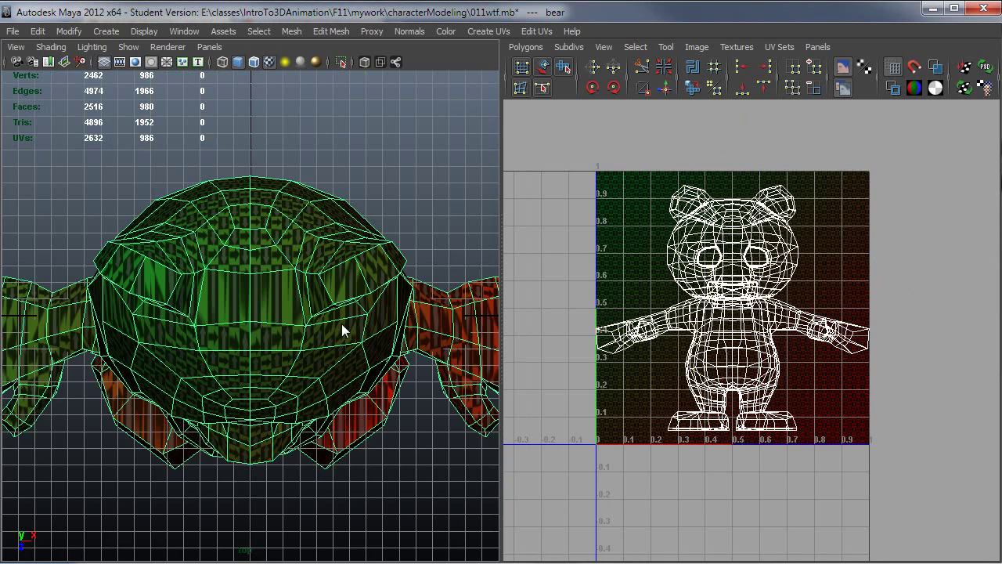
right_click_drag(342, 323, 264, 316, "alt")
middle_click_drag(265, 316, 364, 314, "alt")
right_click_drag(364, 314, 365, 349)
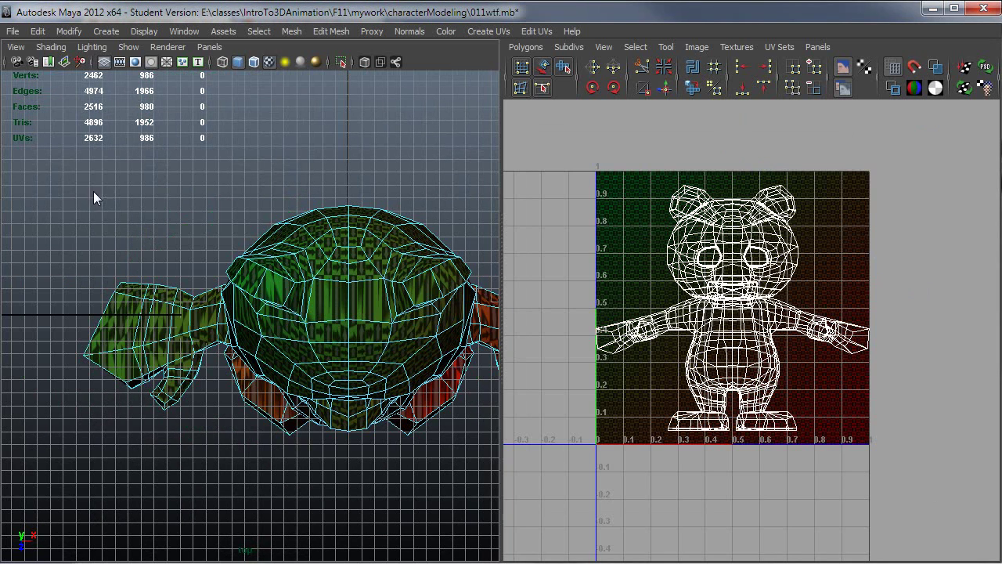
left_click_drag(24, 145, 346, 497)
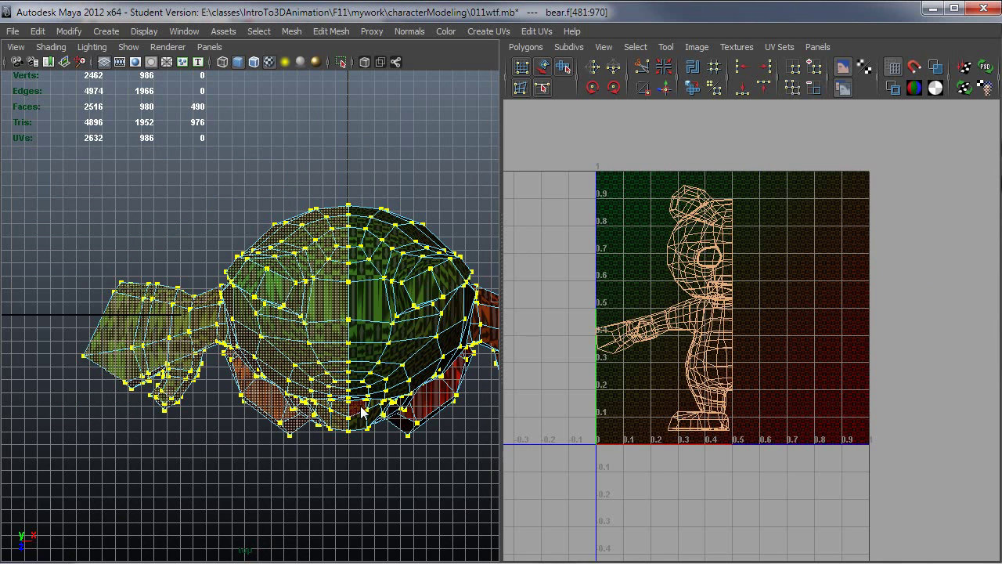
key("w")
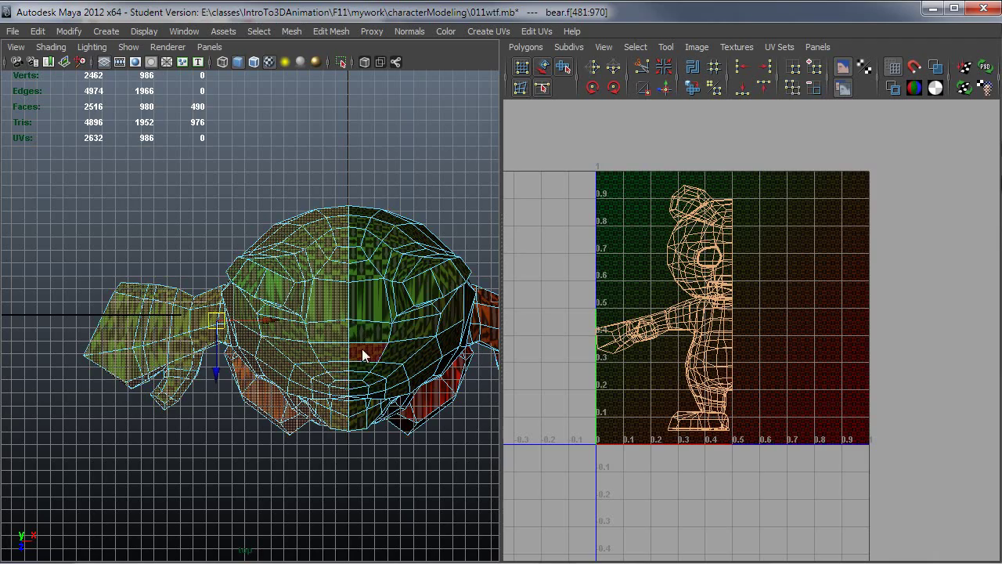
key("space")
left_click_drag(318, 454, 349, 372)
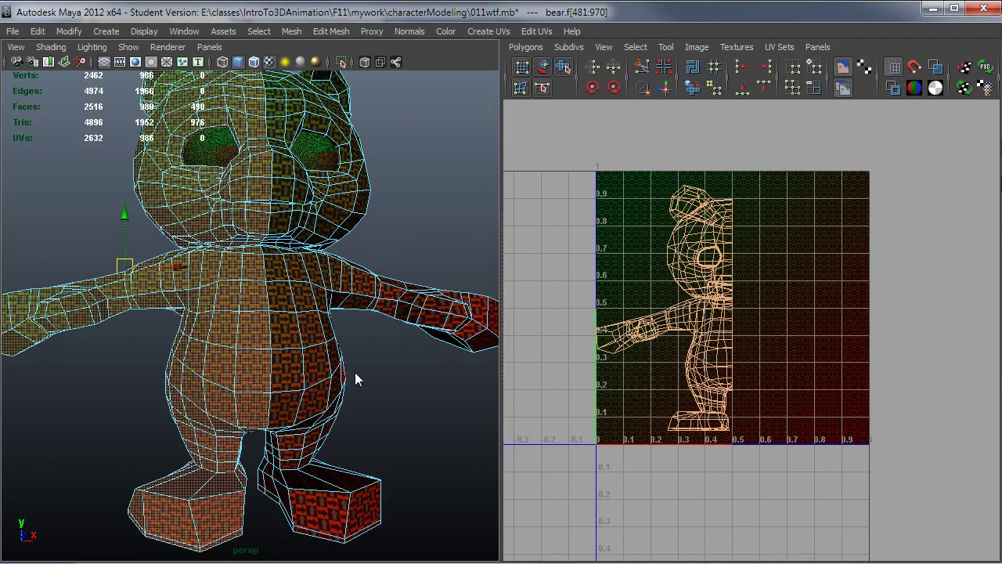
key("Delete")
left_click_drag(332, 400, 249, 405, "alt")
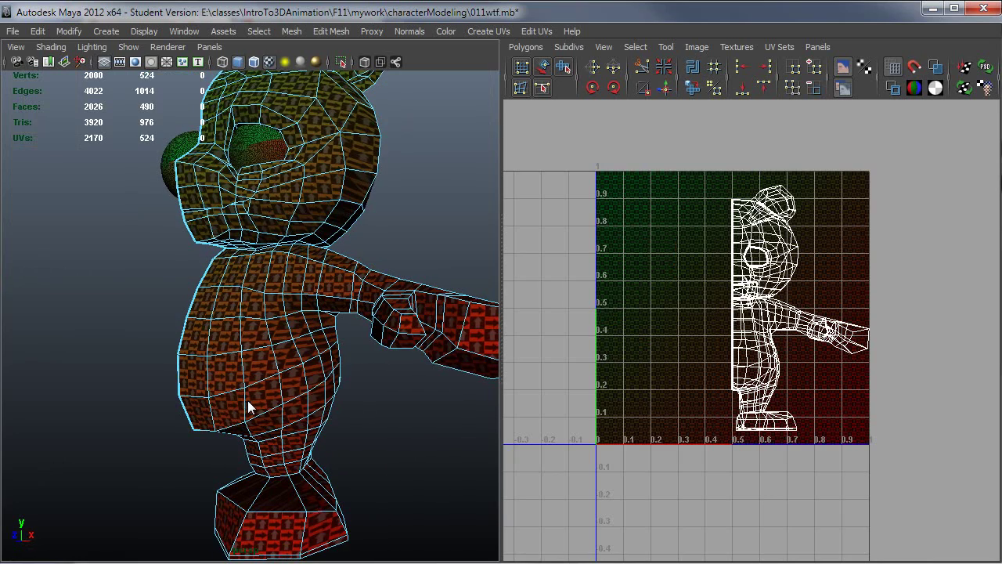
key("F8")
Examine how the texture pattern lies on the remaining half of the body, especially across the foot.
left_click_drag(306, 375, 324, 345, "alt")
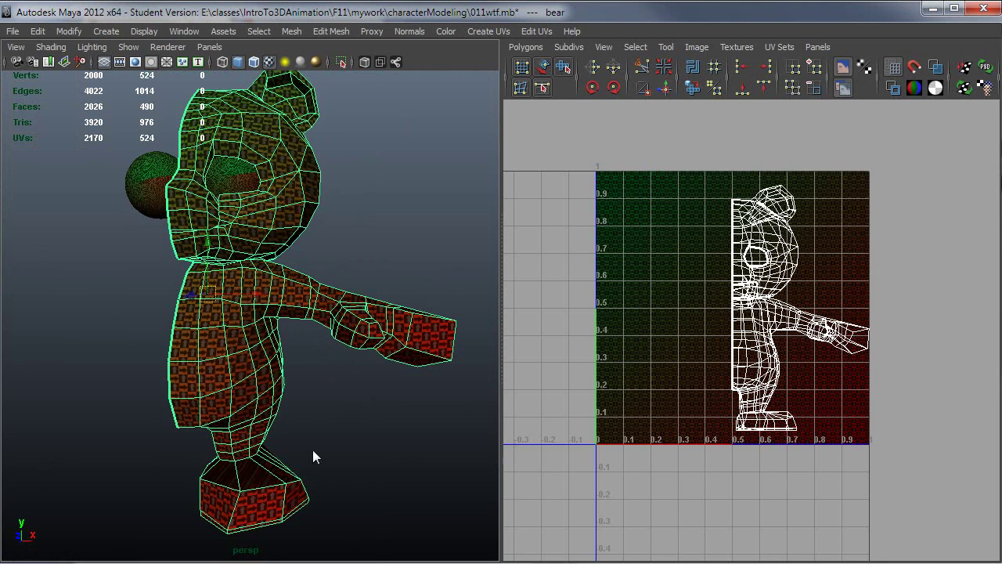
left_click_drag(190, 507, 165, 516, "alt")
right_click_drag(164, 516, 258, 524, "alt")
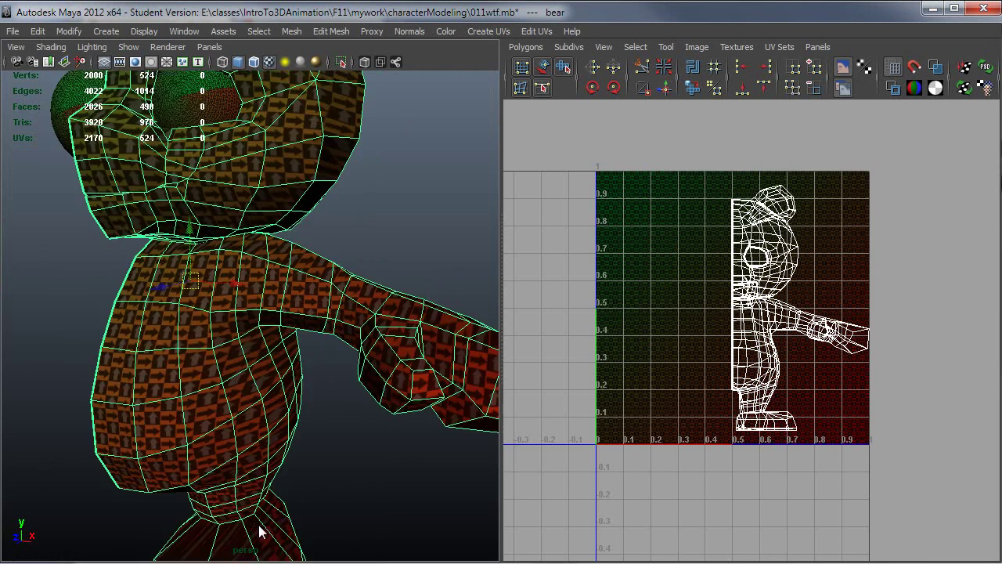
middle_click_drag(258, 524, 286, 341, "alt")
left_click_drag(285, 340, 270, 433, "alt")
right_click_drag(270, 432, 303, 496, "alt")
middle_click_drag(303, 496, 274, 361, "alt")
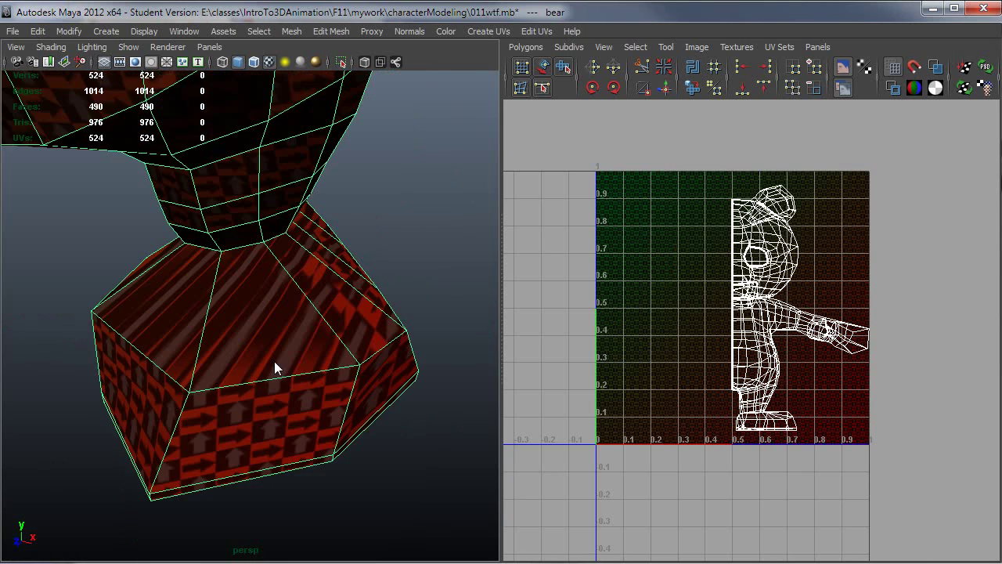
left_click_drag(273, 361, 234, 337, "alt")
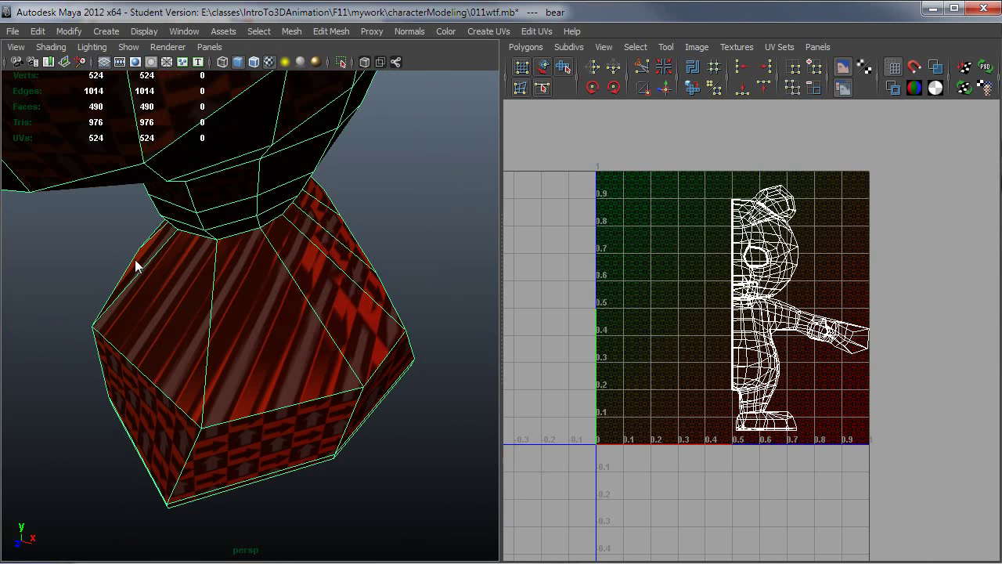
Examine the texture stretching on top of the foot compared with its front and sides and the leg above.
left_click_drag(108, 284, 239, 297, "alt")
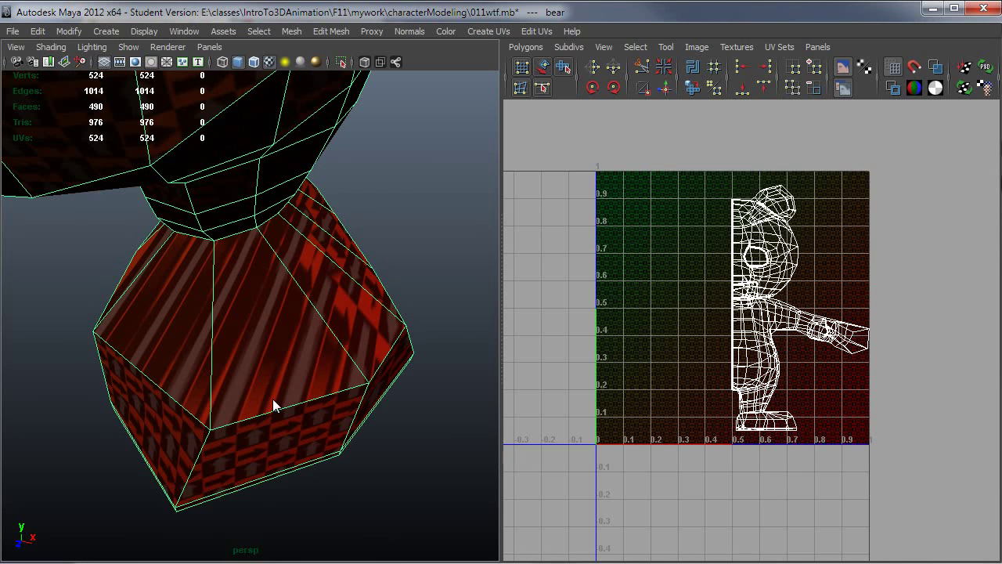
left_click_drag(274, 405, 393, 401, "alt")
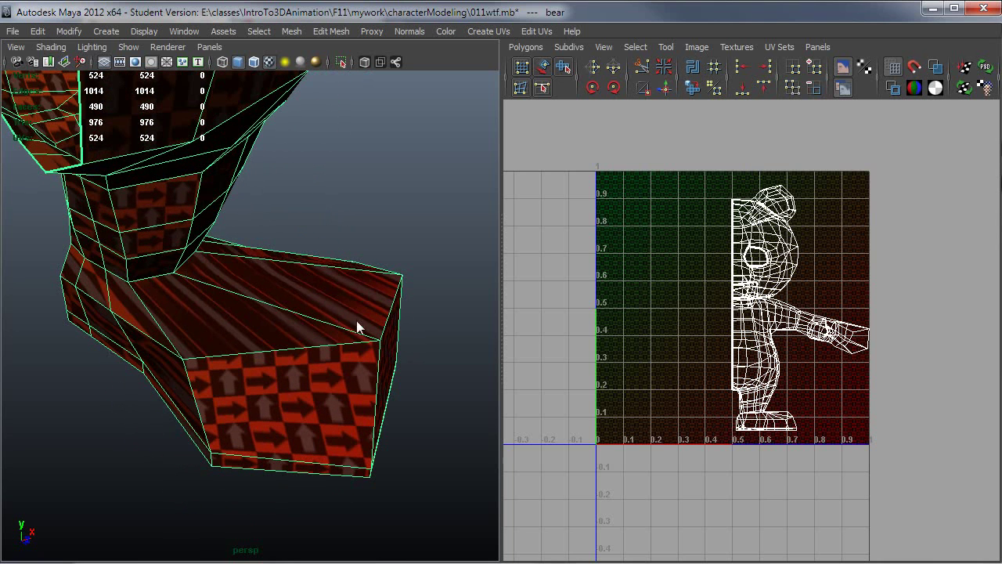
left_click_drag(381, 371, 319, 384, "alt")
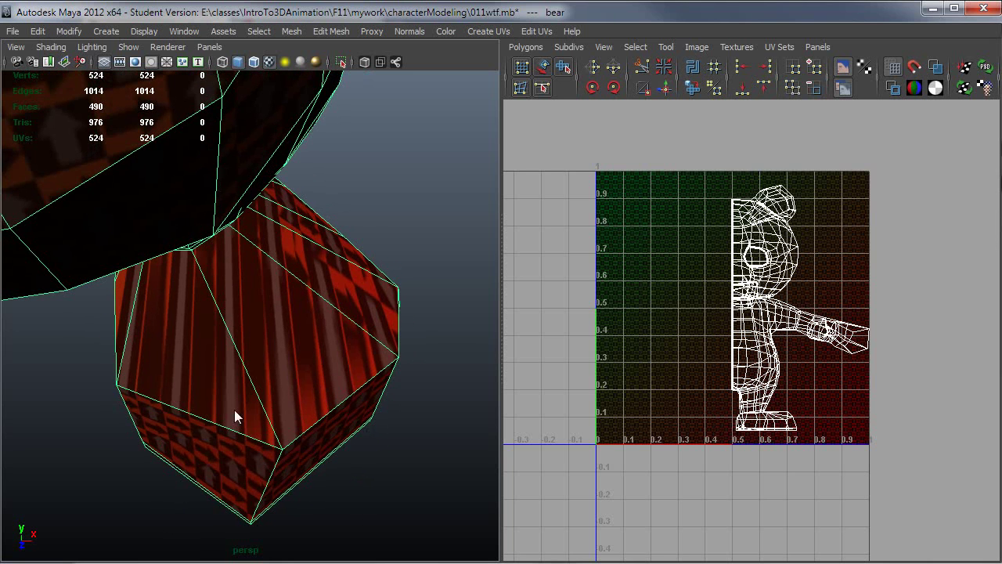
left_click_drag(234, 414, 252, 457, "alt")
left_click_drag(356, 435, 369, 315, "alt")
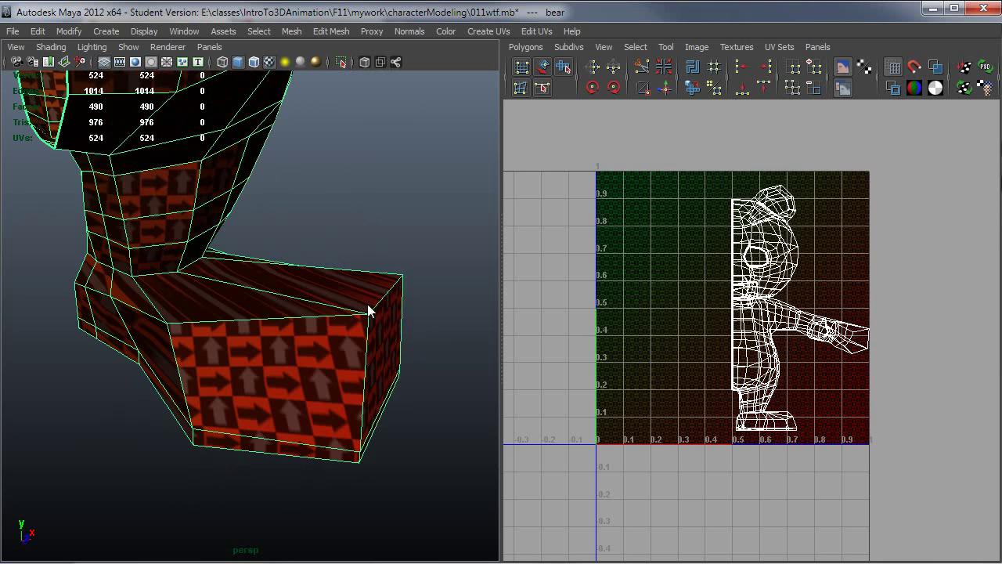
left_click_drag(409, 412, 439, 342, "alt")
left_click_drag(387, 402, 279, 371, "alt")
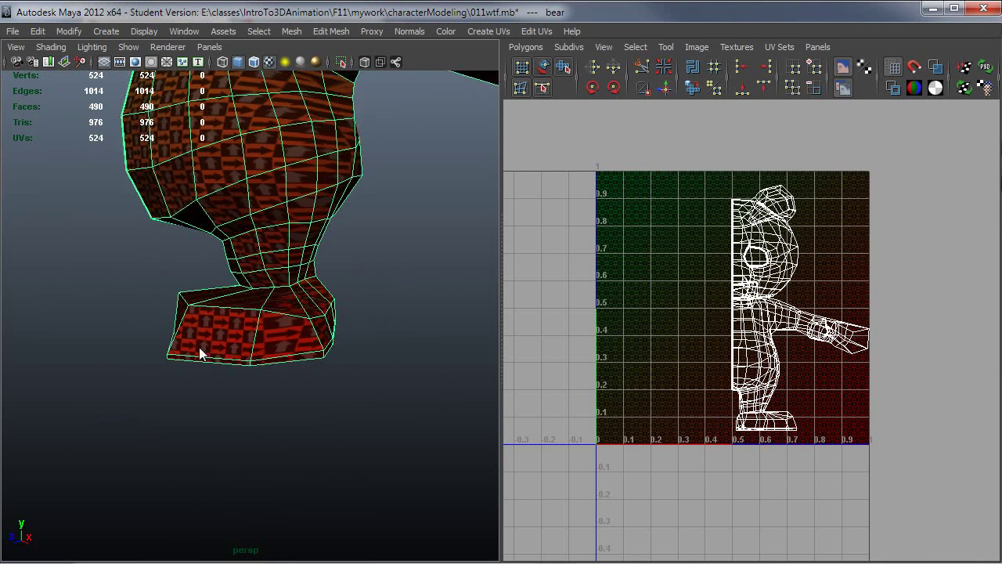
left_click_drag(200, 354, 328, 387, "alt")
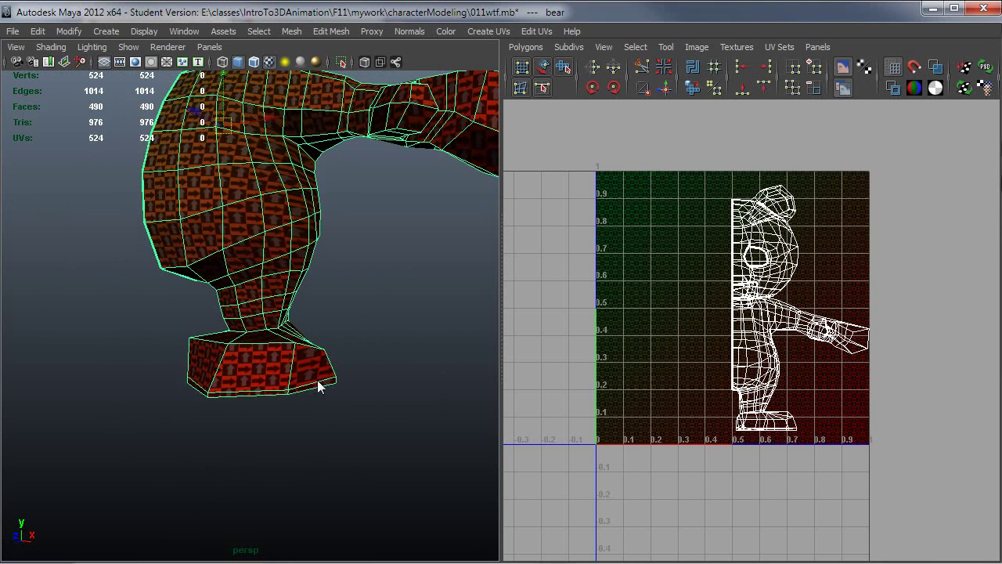
left_click_drag(244, 353, 240, 399, "alt")
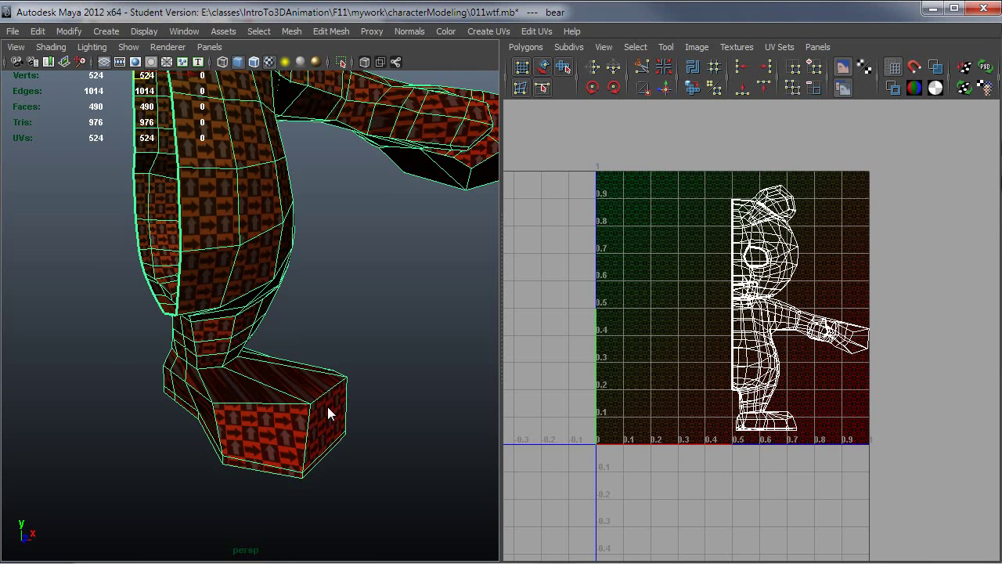
left_click_drag(327, 406, 251, 397, "alt")
right_click_drag(252, 397, 215, 381, "alt")
left_click_drag(215, 382, 251, 389, "alt")
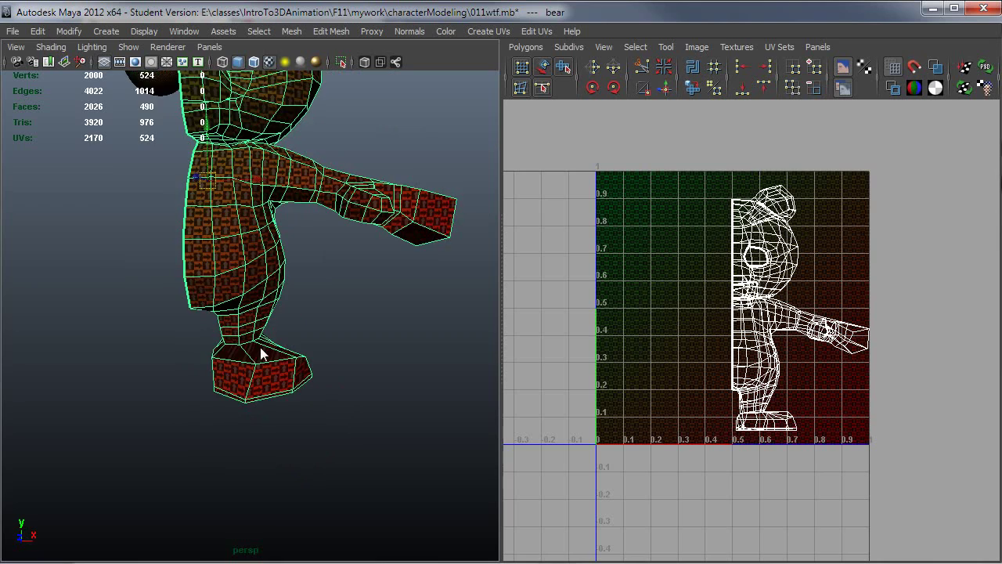
middle_click_drag(259, 349, 261, 368, "alt")
right_click_drag(143, 366, 250, 392, "alt")
middle_click_drag(251, 392, 259, 356, "alt")
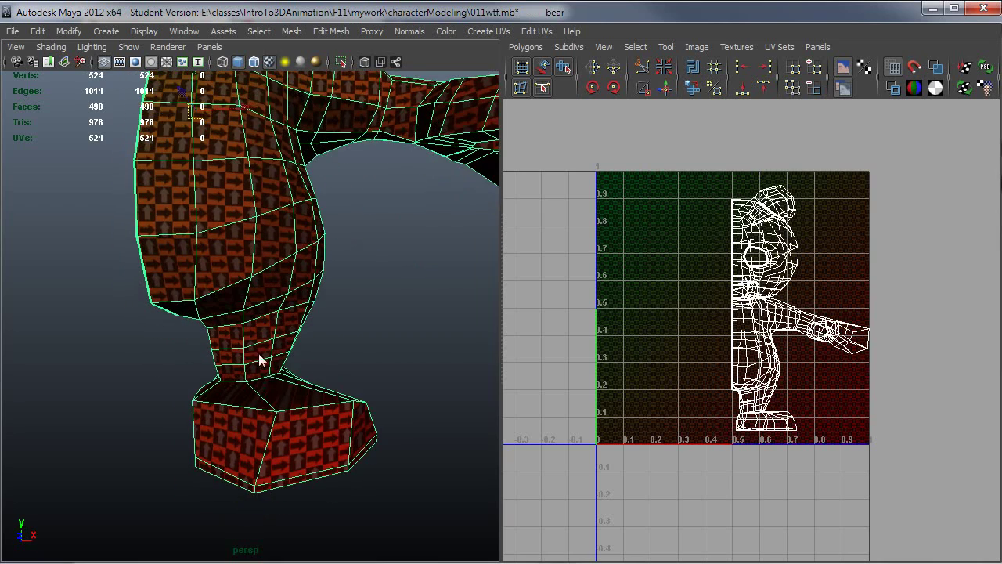
left_click_drag(258, 356, 233, 363, "alt")
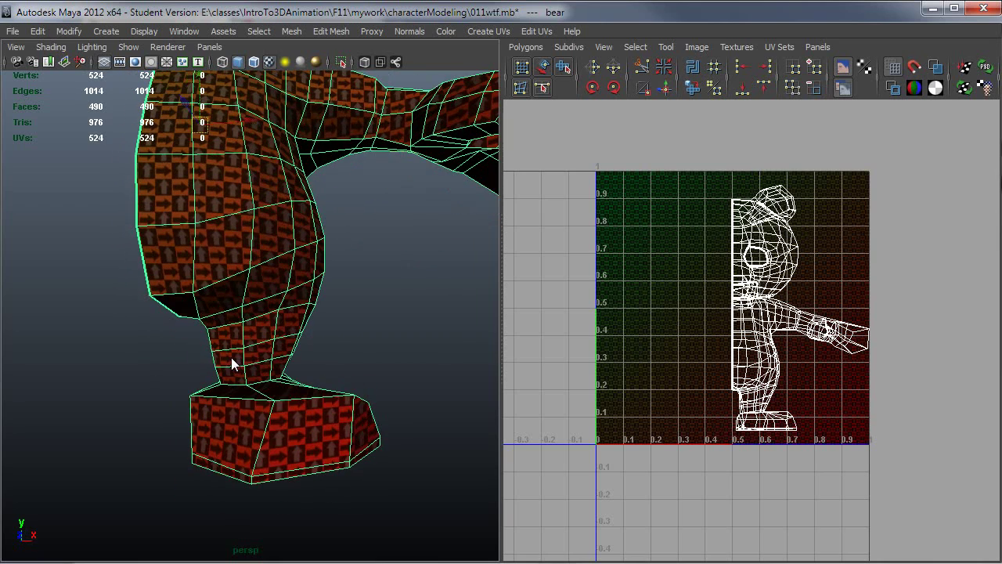
Select the edge loop around the top of the leg, just below the body, and cut the UVs along it.
right_click_drag(124, 365, 215, 356, "alt")
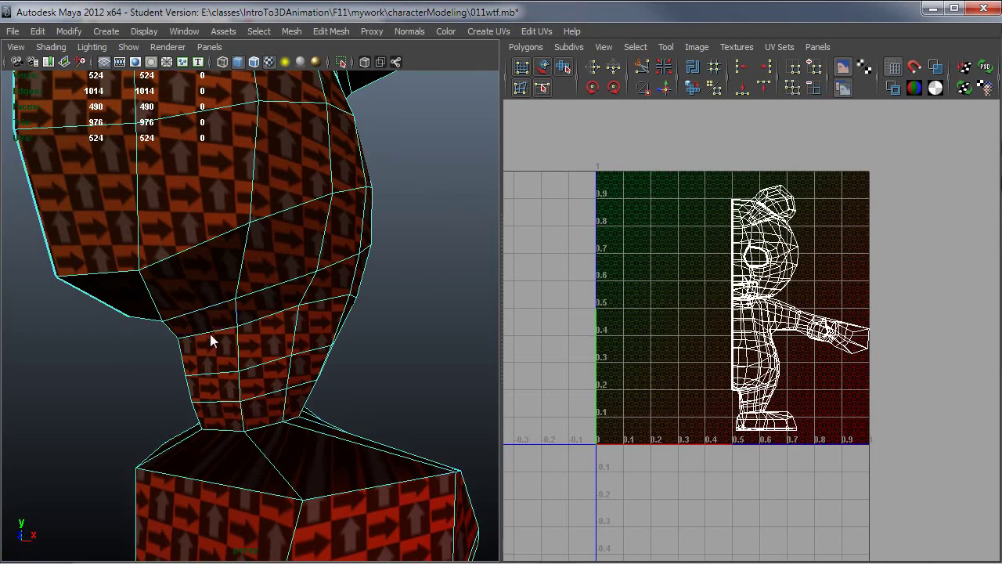
double_click(209, 332)
left_click_drag(209, 332, 416, 331, "alt")
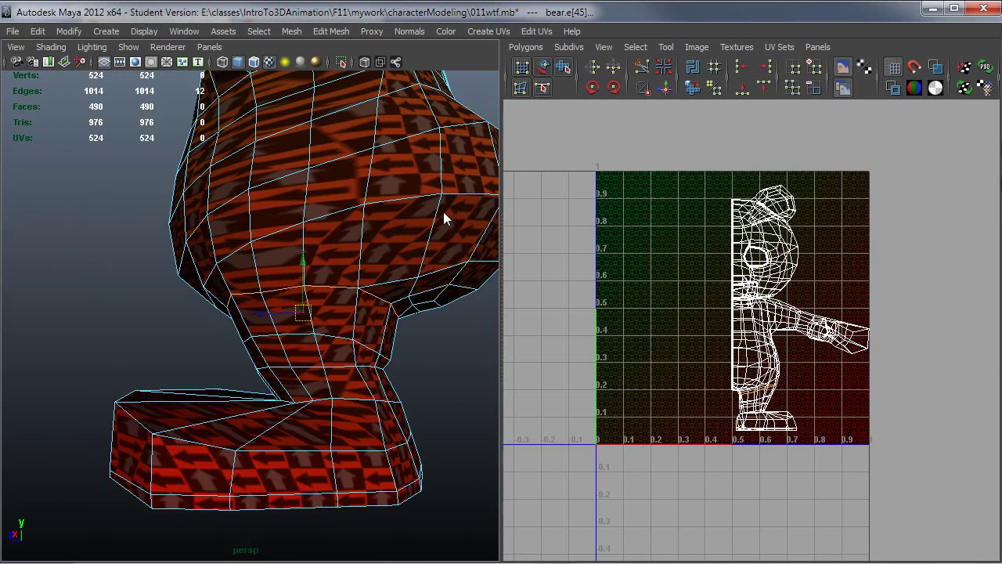
left_click_drag(446, 217, 395, 299, "alt")
left_click_drag(204, 298, 297, 302, "alt")
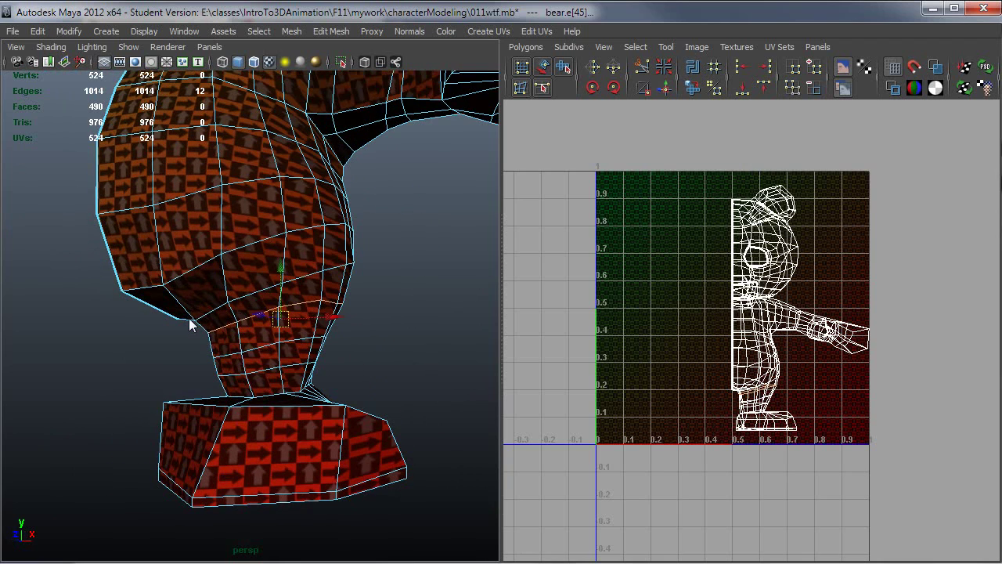
left_click_drag(191, 324, 323, 303, "alt")
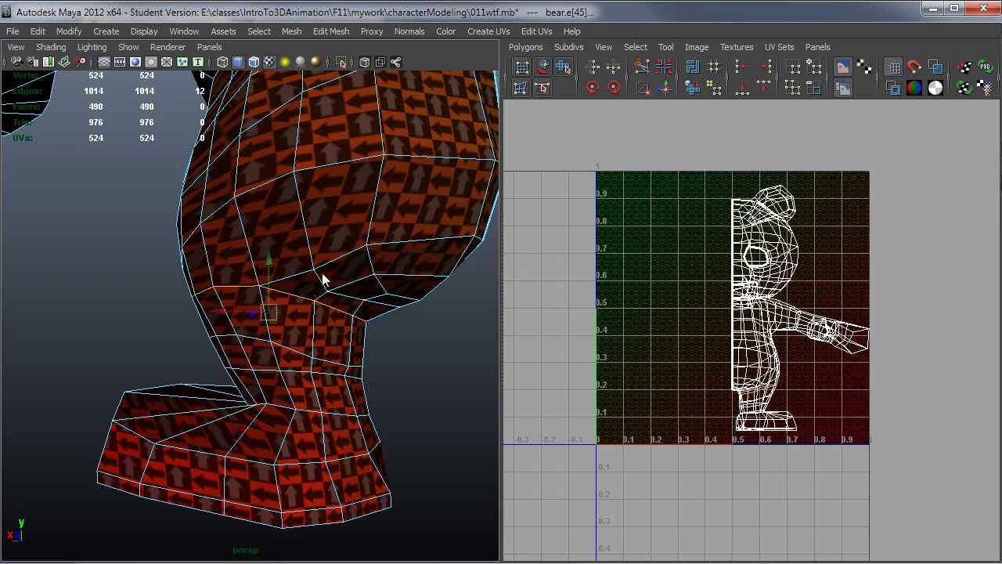
left_click_drag(324, 280, 358, 326, "alt")
right_click_drag(193, 357, 249, 362, "alt")
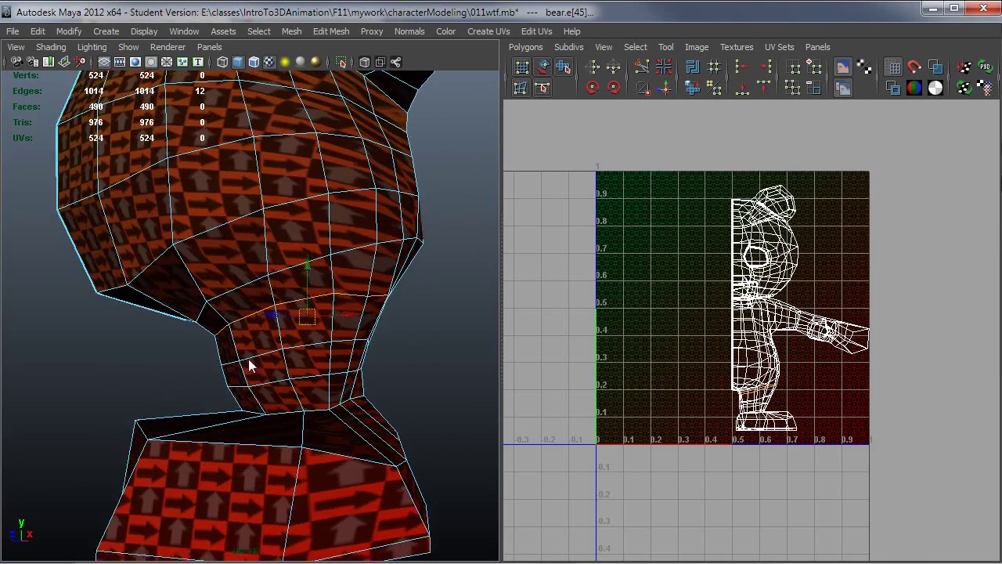
left_click_drag(249, 359, 255, 361, "alt")
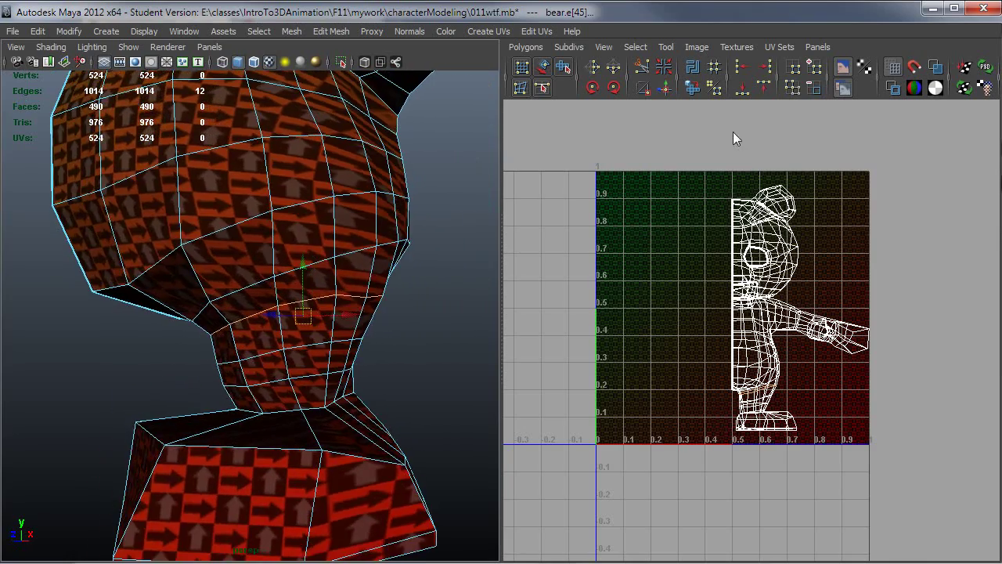
left_click(641, 67)
left_click_drag(343, 403, 330, 341, "alt")
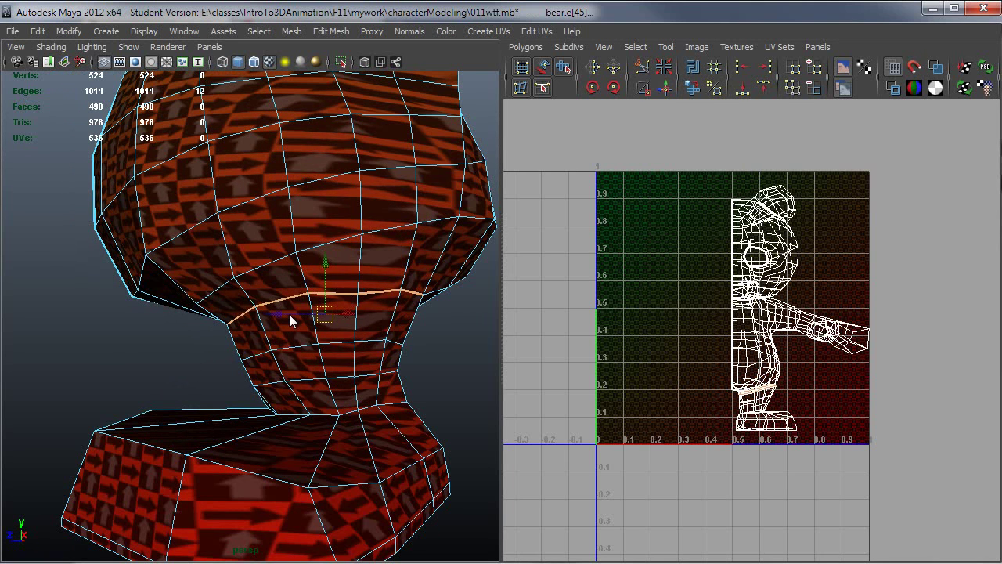
Check the cut by picking a UV on the leg and expanding the selection to its whole leg-and-foot shell.
left_click_drag(277, 378, 320, 381, "alt")
right_click_drag(320, 378, 350, 380)
left_click(288, 378)
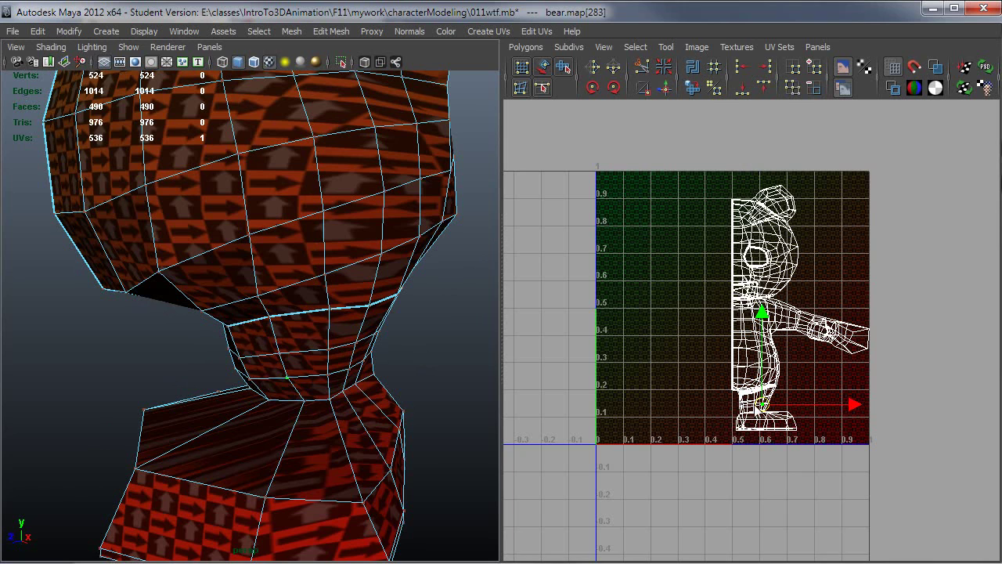
right_click_drag(754, 404, 789, 388, "ctrl")
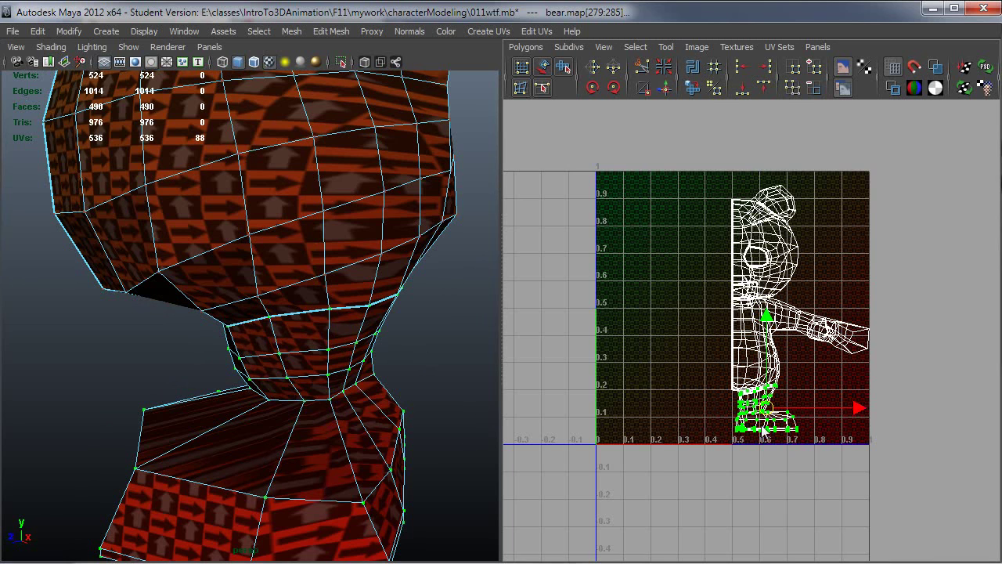
Select the edge loop around the ankle where the leg meets the foot and cut the UVs along it.
left_click_drag(282, 446, 224, 444, "alt")
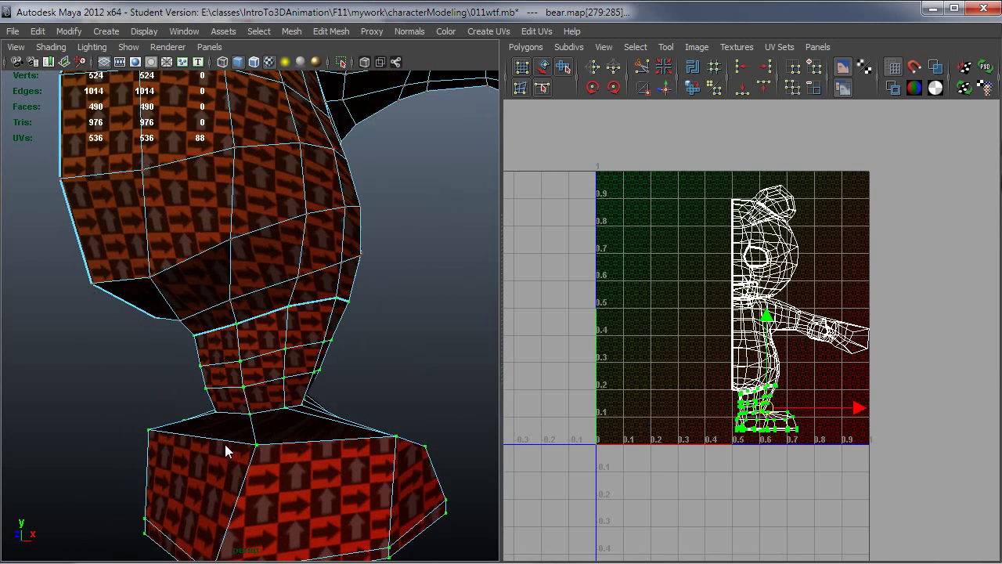
double_click(270, 409)
left_click_drag(407, 432, 429, 409, "alt")
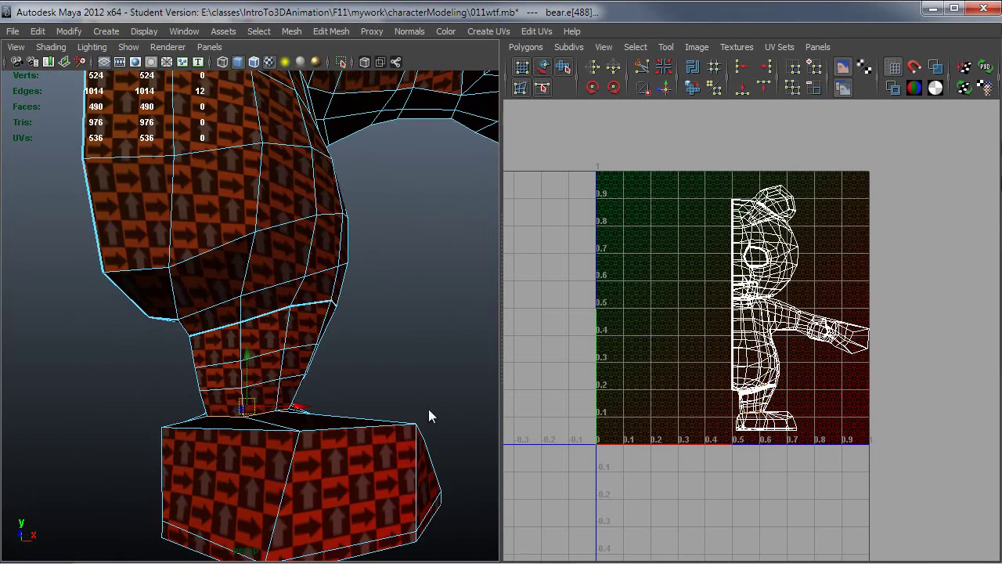
left_click(692, 88)
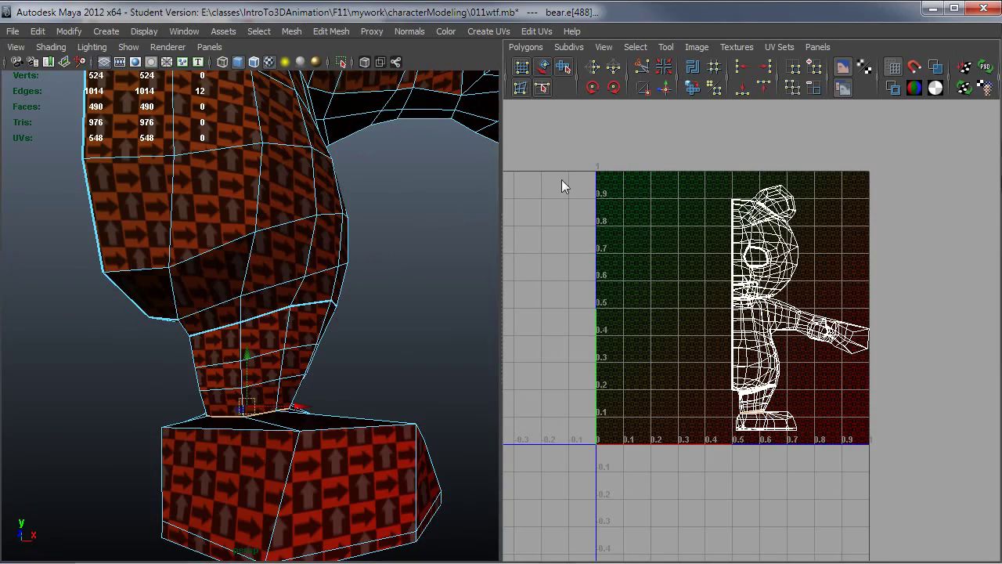
Select the vertical line of three edges on the inner side of the leg, between the thigh and ankle cuts, and cut its UVs.
left_click_drag(258, 439, 164, 301, "alt")
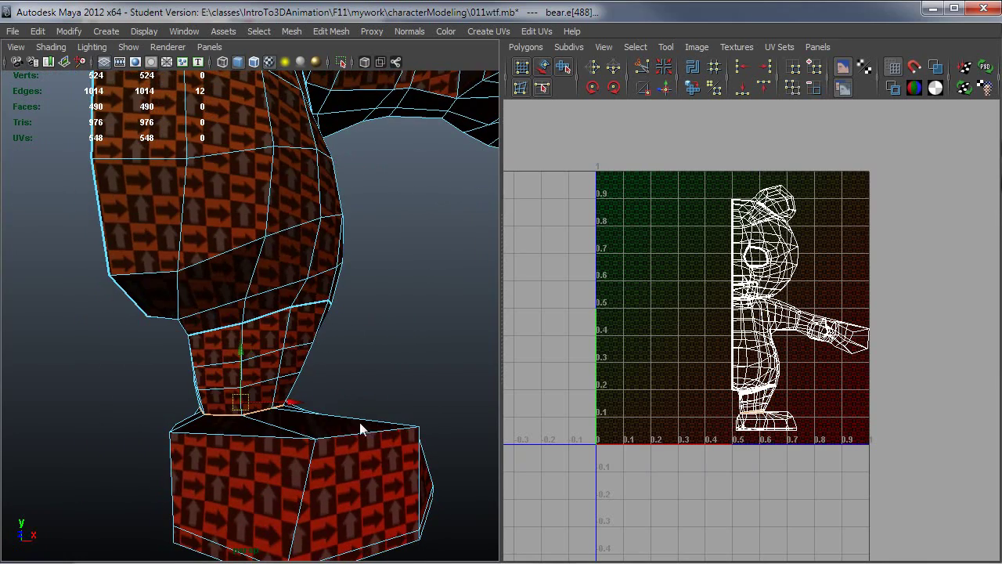
left_click_drag(359, 422, 225, 427, "alt")
left_click_drag(233, 382, 312, 433, "alt")
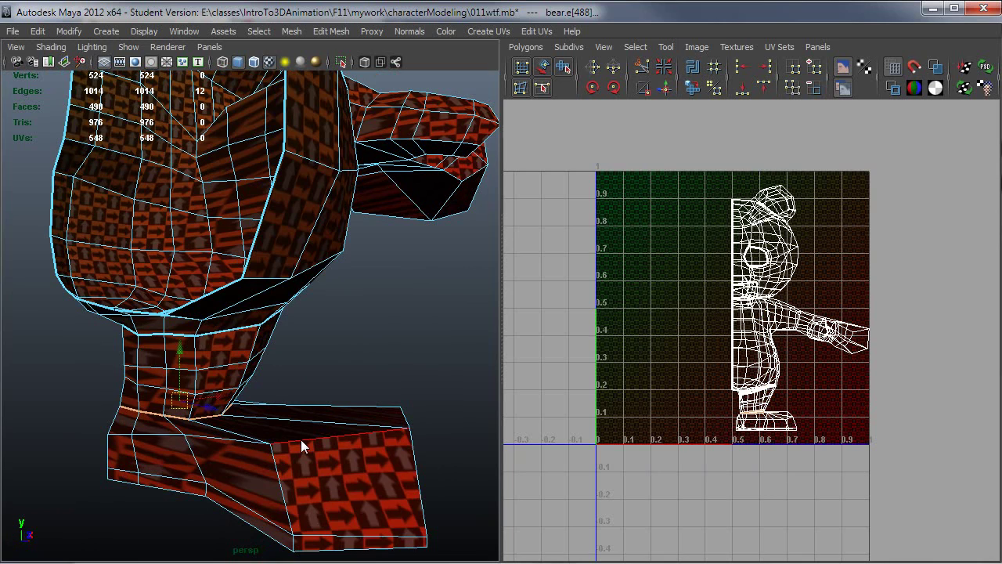
mouse_move(211, 412)
left_mouse_down("alt")
mouse_move(271, 400)
mouse_move(215, 429)
left_mouse_up("alt")
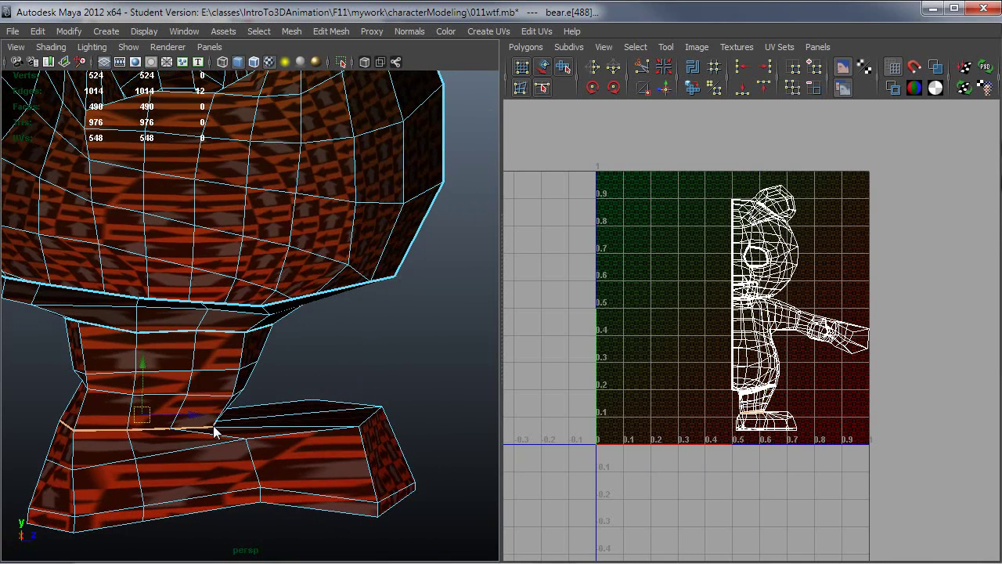
left_click(130, 403)
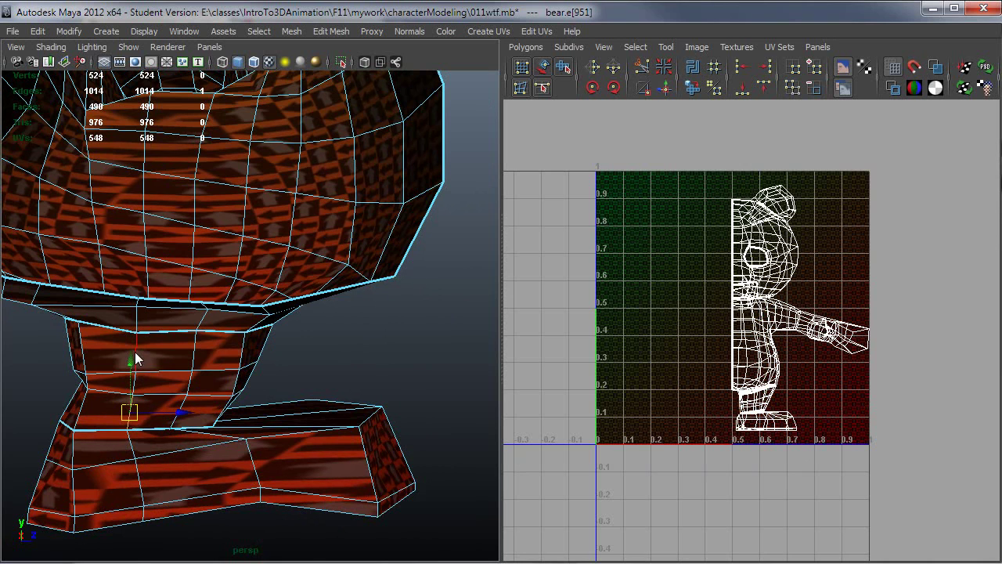
double_click(137, 350, "shift")
left_click_drag(216, 422, 126, 420, "alt")
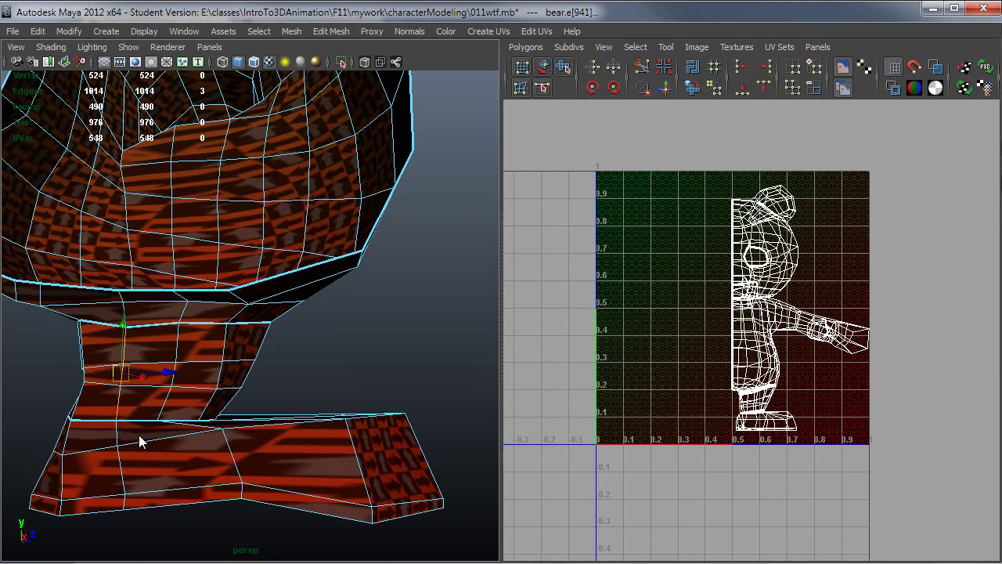
left_click_drag(149, 438, 174, 441, "alt")
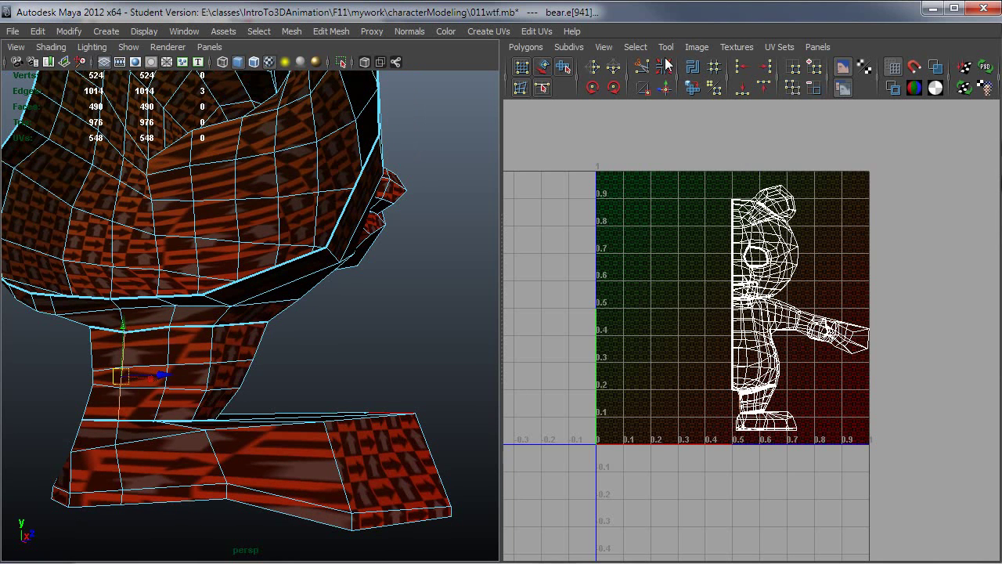
left_click(642, 68)
left_click_drag(92, 465, 205, 464, "alt")
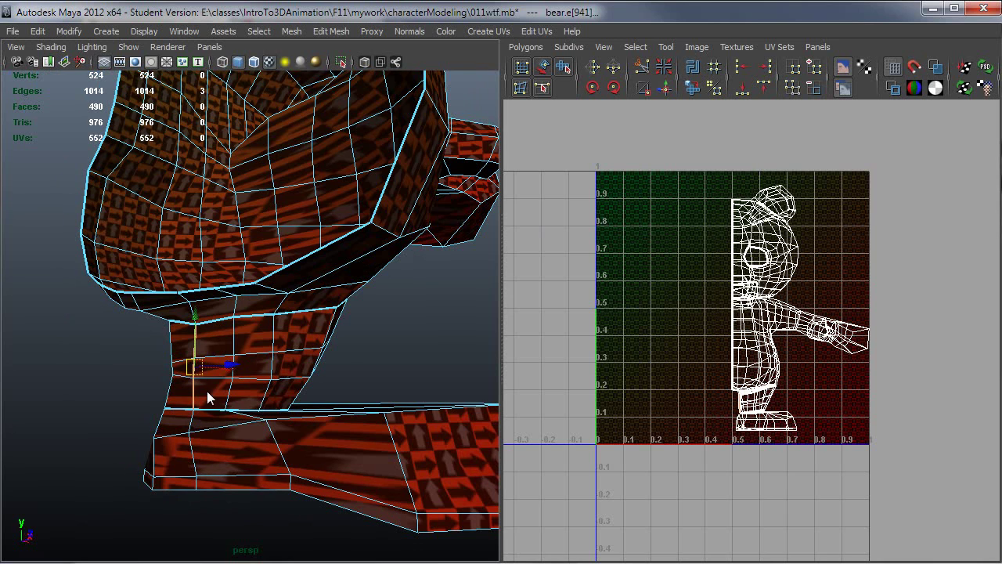
Pick UVs on the leg in the UV layout and expand the selection to the leg's whole shell.
left_click_drag(207, 391, 201, 374, "alt")
left_click_drag(240, 409, 212, 430, "alt")
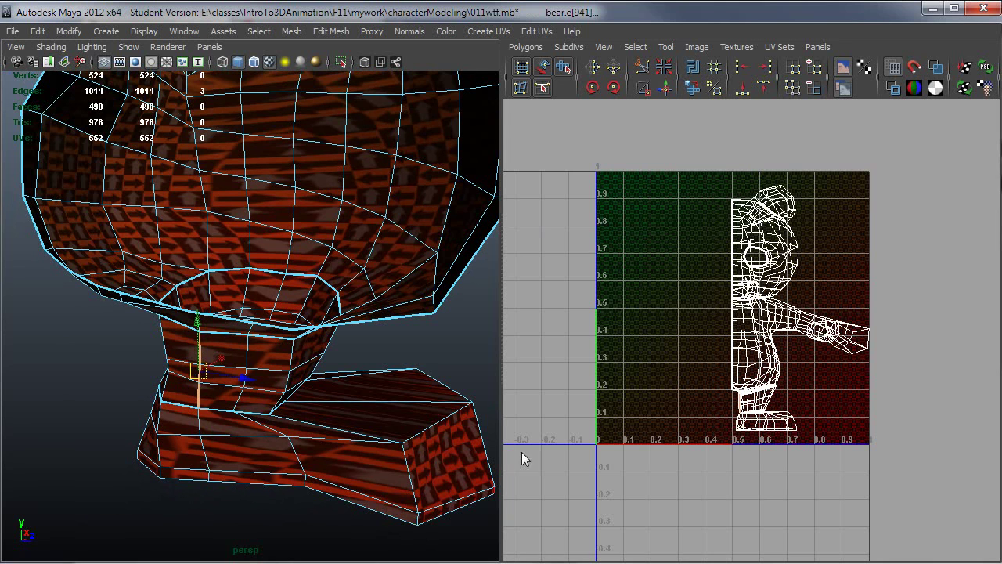
left_click_drag(274, 354, 313, 357, "alt")
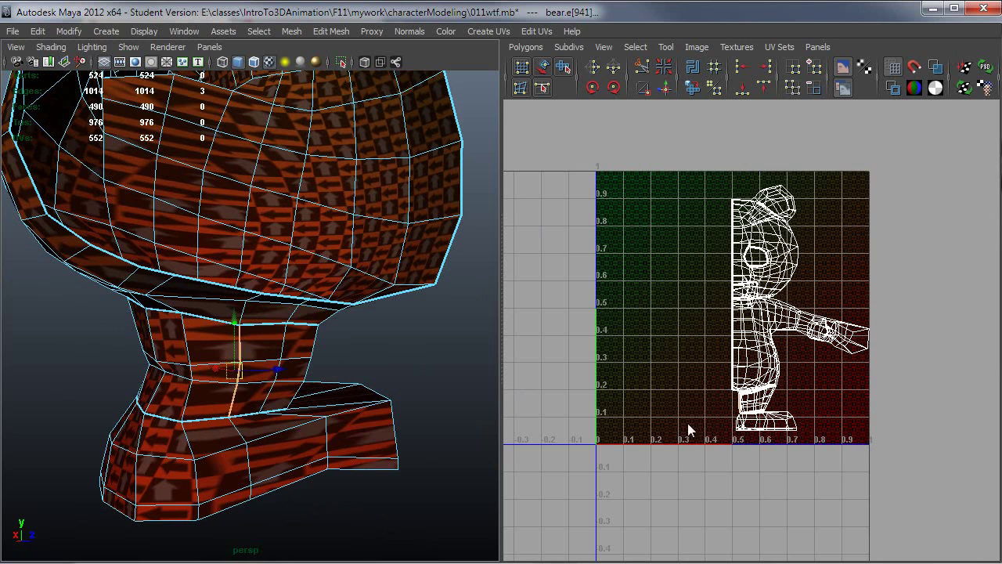
right_click_drag(684, 403, 807, 440, "alt")
middle_click_drag(807, 440, 792, 369, "alt")
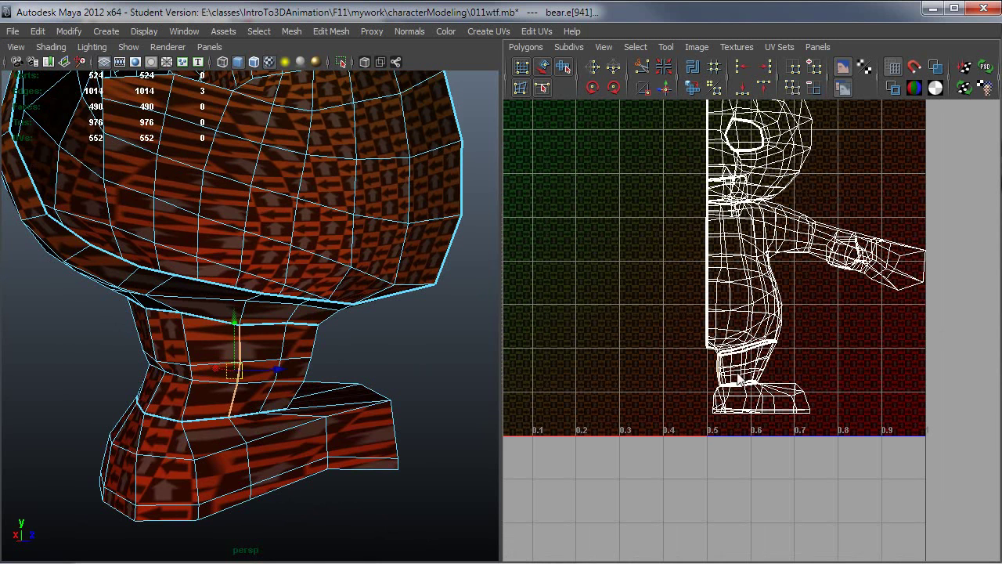
left_click_drag(777, 386, 757, 377)
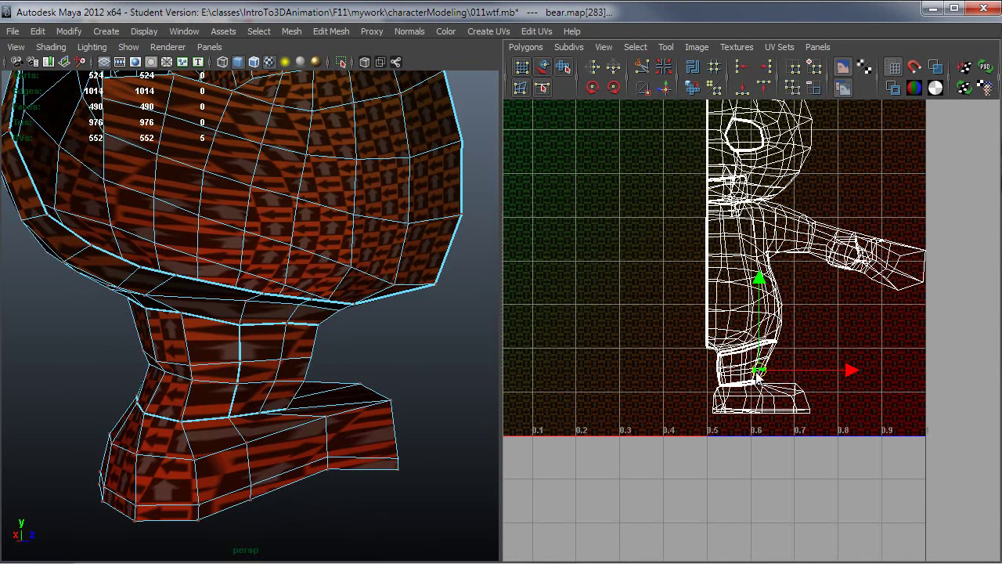
right_click_drag(758, 379, 803, 354, "ctrl")
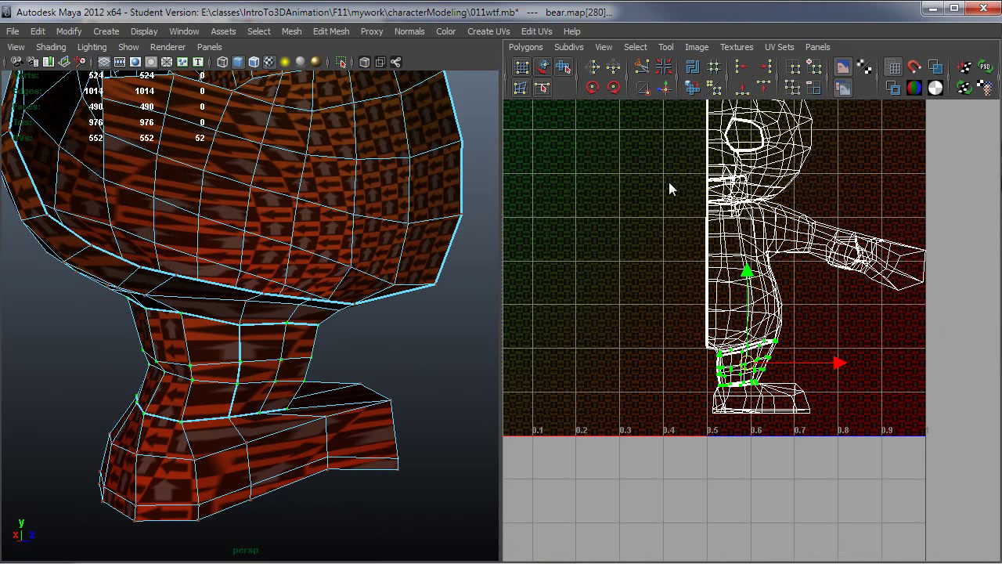
Try unfolding the leg shell with unselected UVs pinned and the unfold constraint set to None.
left_click(692, 93, "shift")
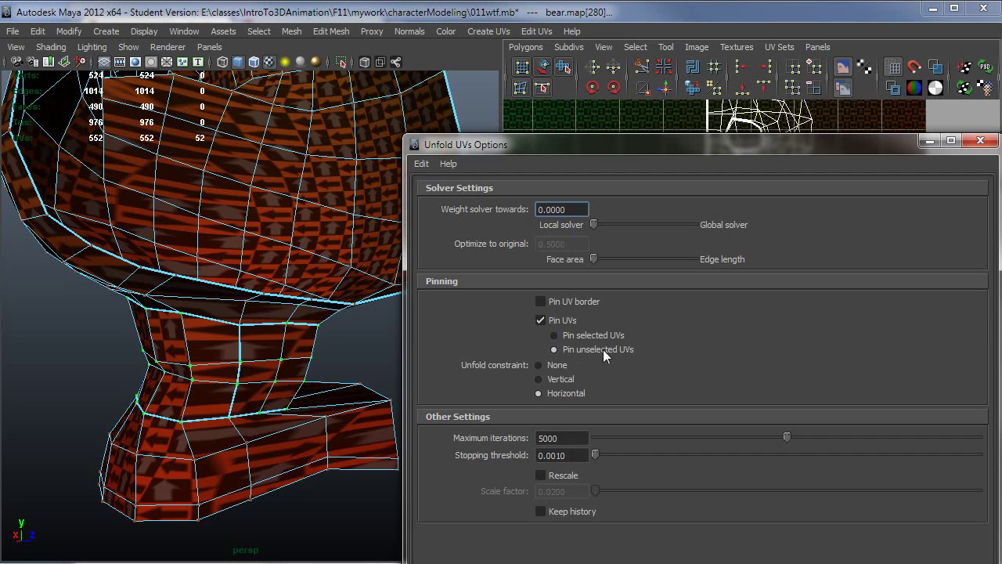
left_click(557, 367)
left_click_drag(703, 149, 477, 131)
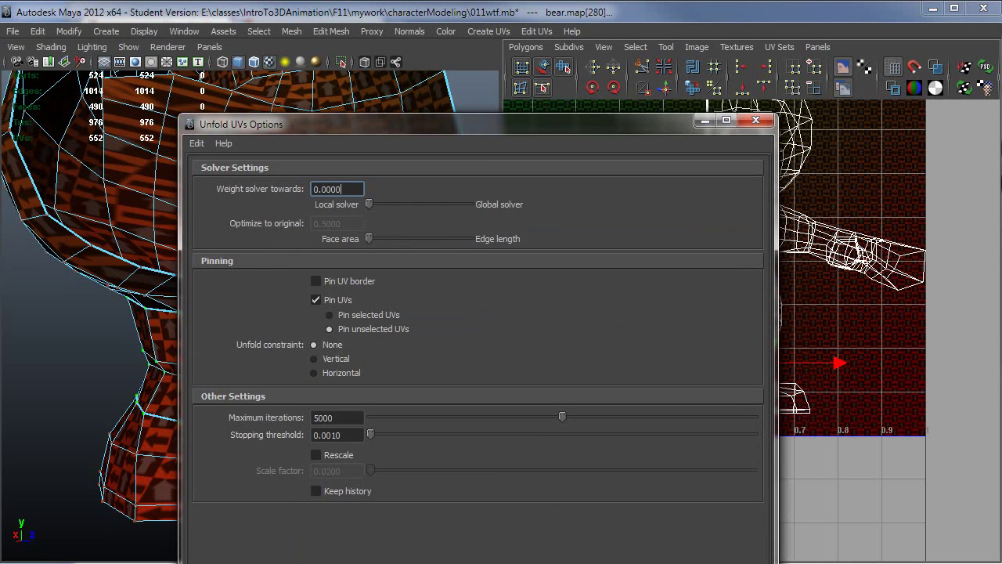
left_click(710, 560)
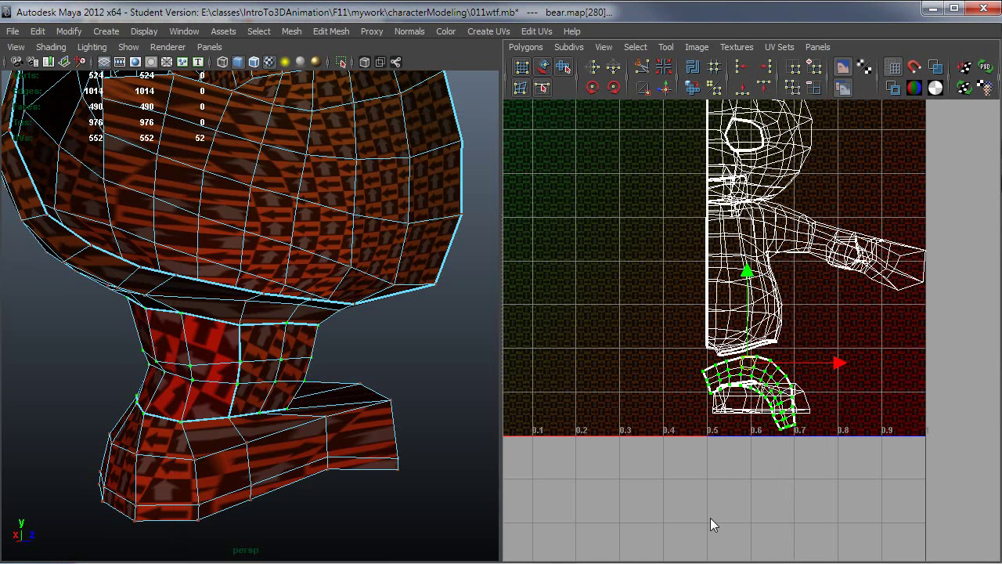
Examine the checker pattern all around the leg and the shape of its shell, and undo the unconstrained unfold.
right_click_drag(629, 429, 831, 449, "alt")
middle_click_drag(832, 449, 852, 412, "alt")
left_click_drag(251, 424, 150, 407, "alt")
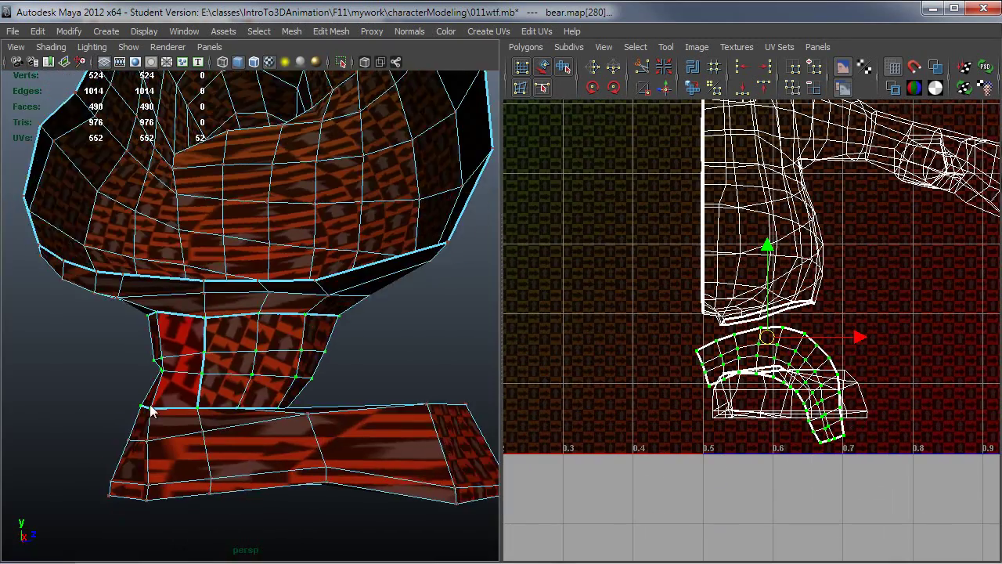
right_click_drag(149, 407, 285, 424, "alt")
left_click_drag(286, 424, 440, 432, "alt")
left_click_drag(272, 442, 364, 456, "alt")
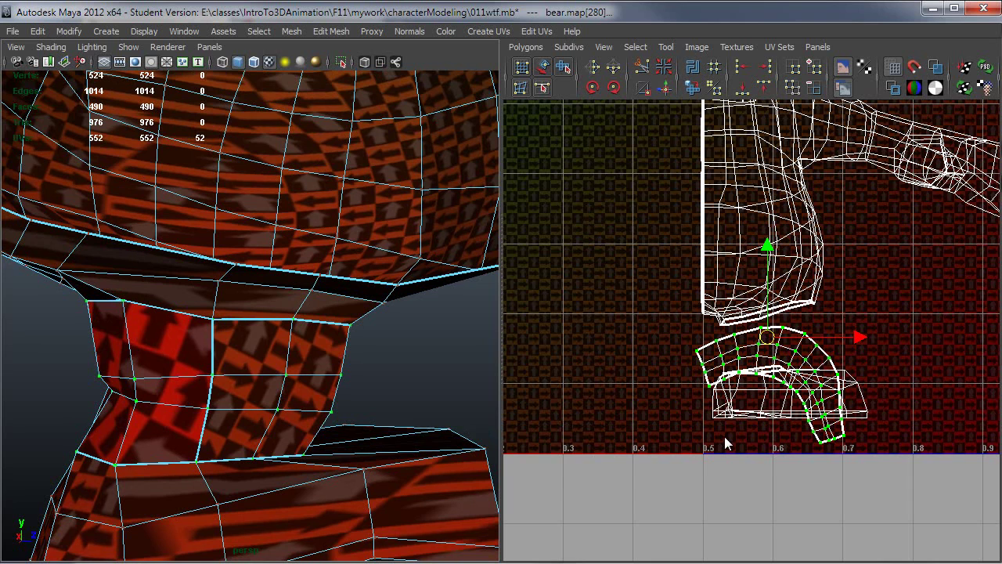
left_click_drag(264, 414, 345, 411, "alt")
left_click_drag(226, 405, 178, 421, "alt")
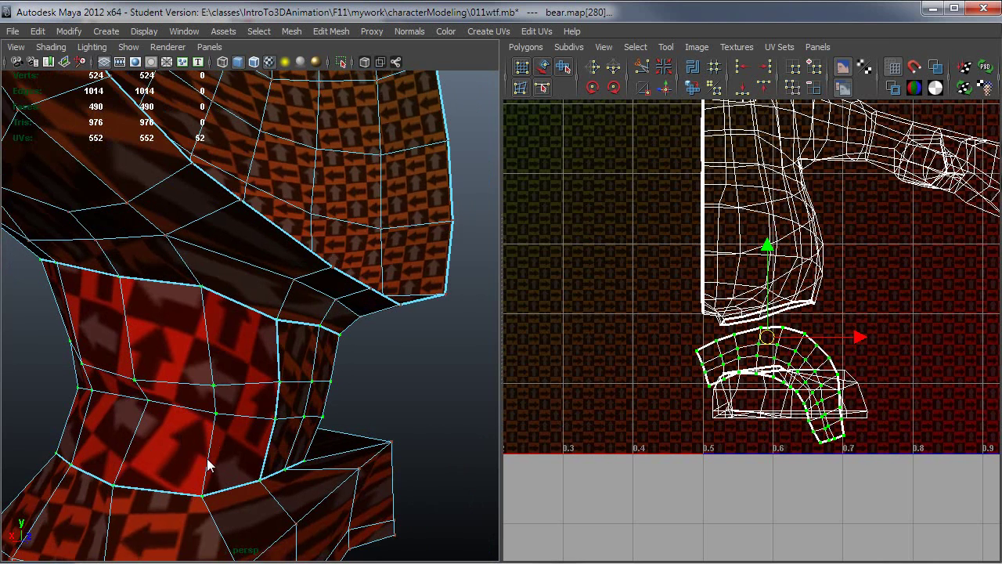
left_click_drag(207, 466, 238, 367, "alt")
left_click_drag(161, 437, 297, 436, "alt")
key("z")
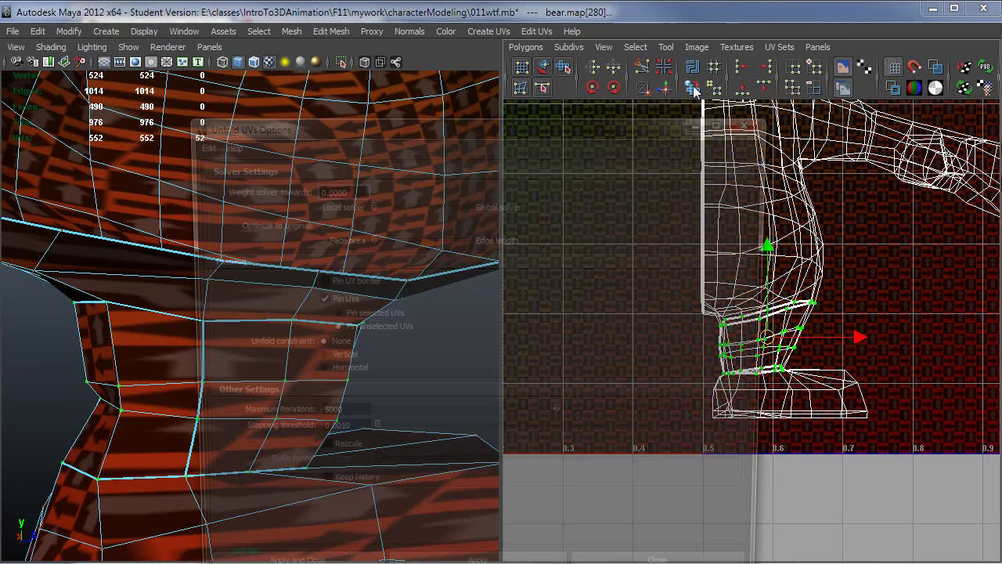
Try unfolding the leg shell with the unfold constraint set to Vertical and undo it.
left_click(692, 88, "shift")
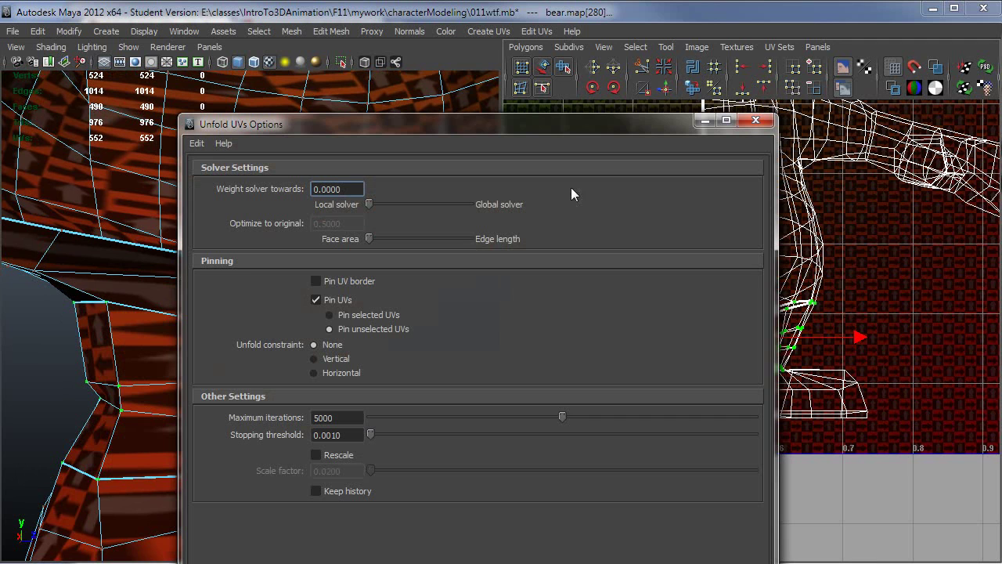
left_click_drag(564, 130, 723, 74)
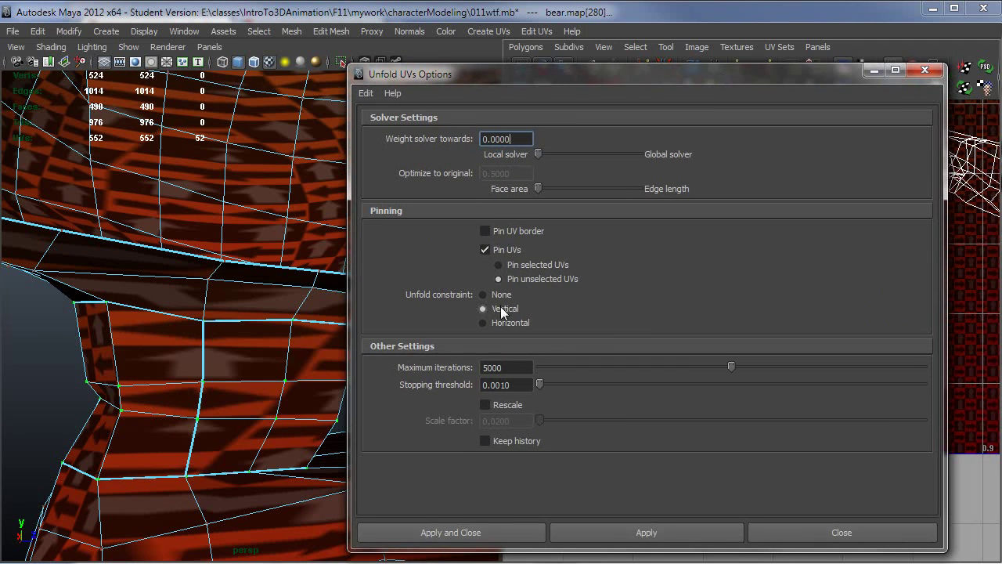
left_click(626, 535)
left_click_drag(693, 73, 252, 53)
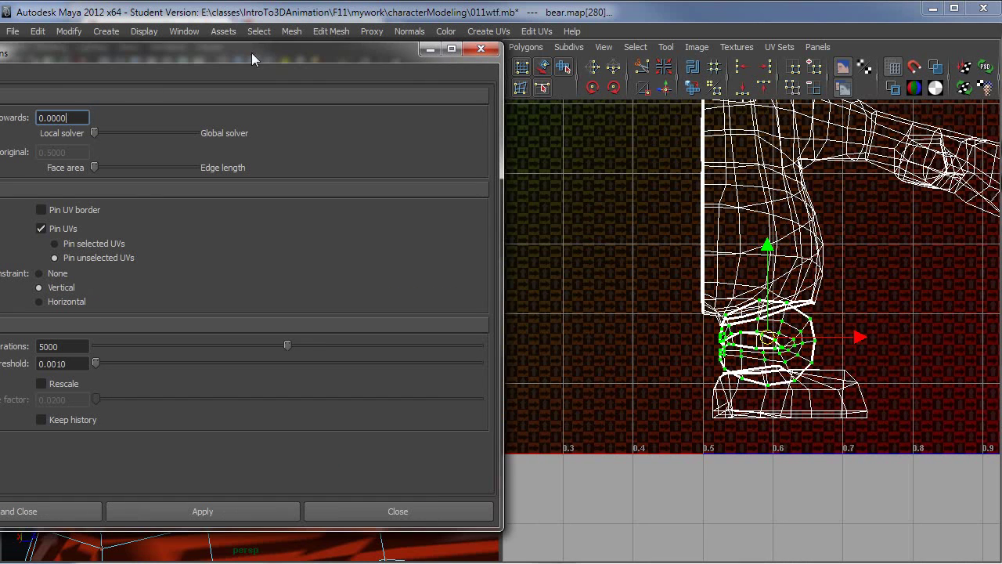
middle_click(882, 338)
key("z")
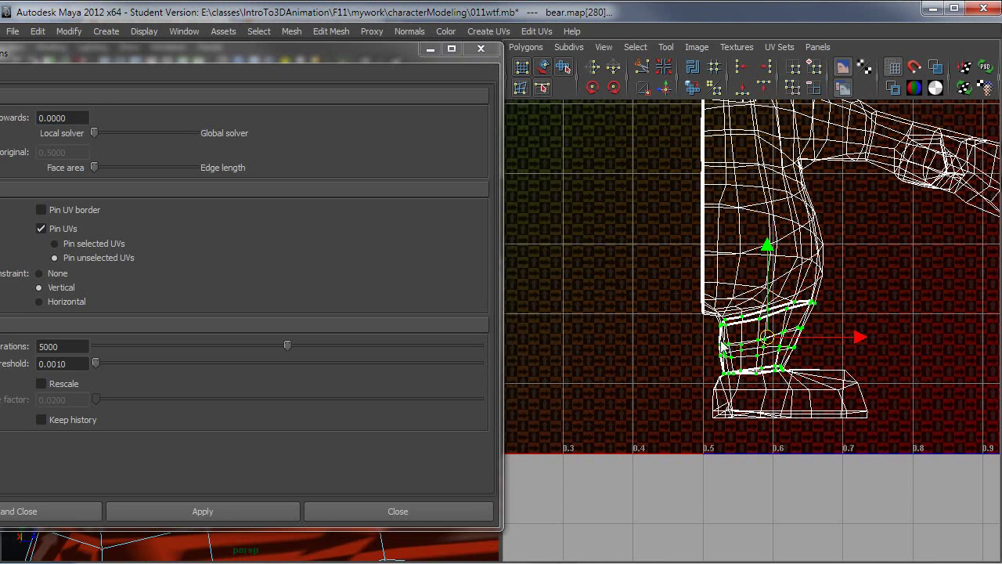
Unfold the leg shell with the unfold constraint set to Horizontal and check the checker pattern around the leg.
left_click(85, 303)
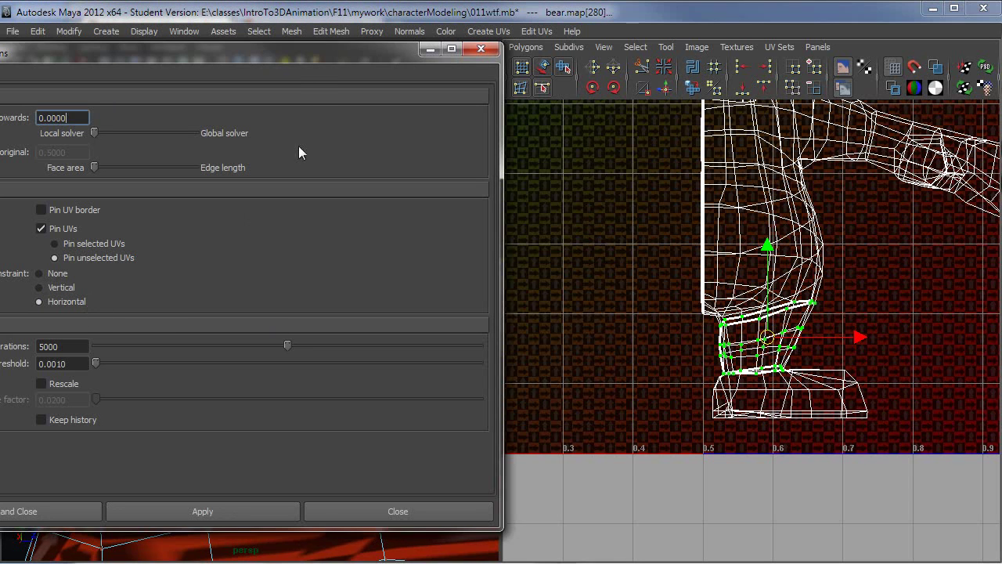
left_click_drag(306, 57, 461, 68)
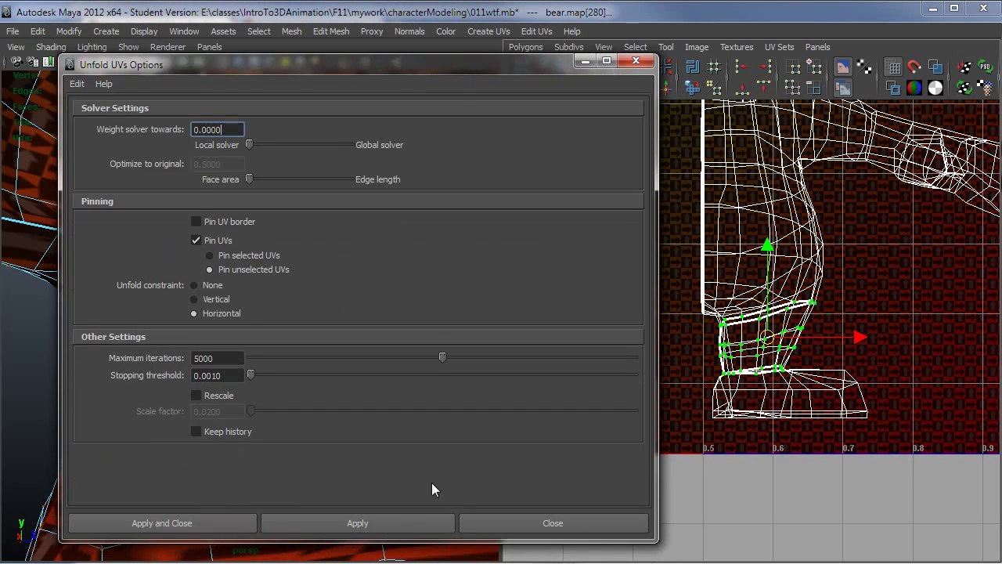
left_click(378, 517)
left_click_drag(520, 63, 579, 560)
left_click_drag(315, 409, 377, 441, "alt")
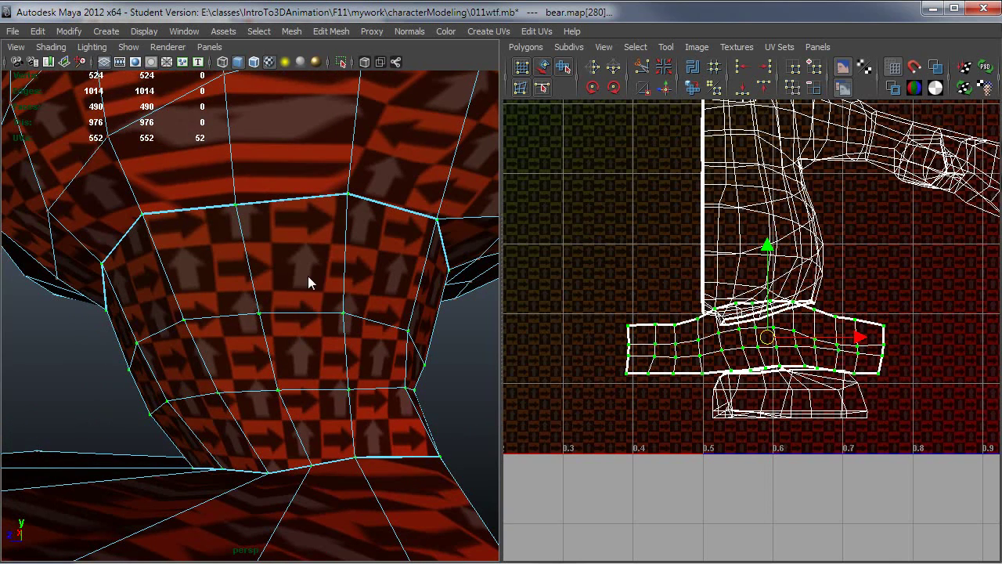
left_click_drag(303, 362, 480, 392, "alt")
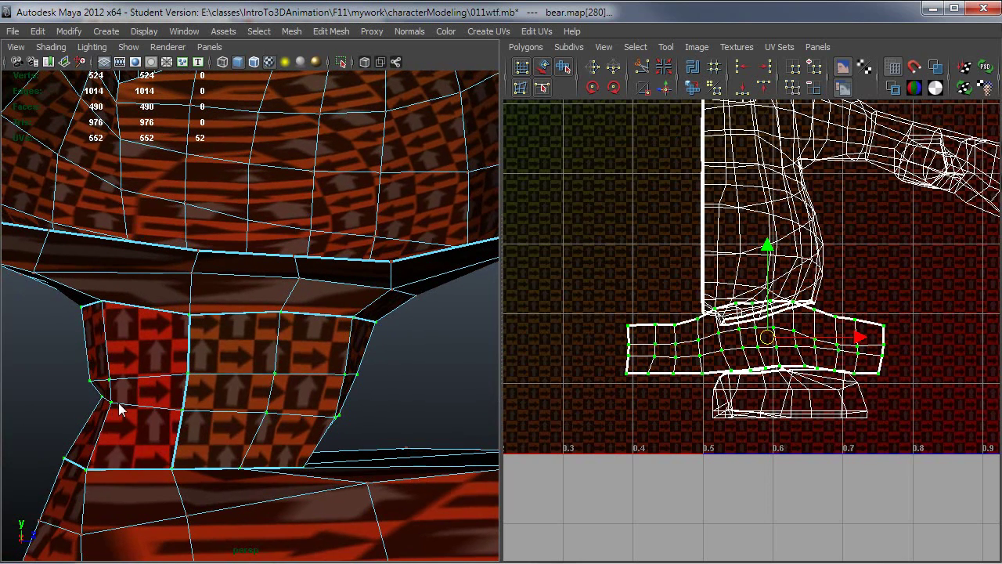
left_click_drag(155, 404, 318, 464, "alt")
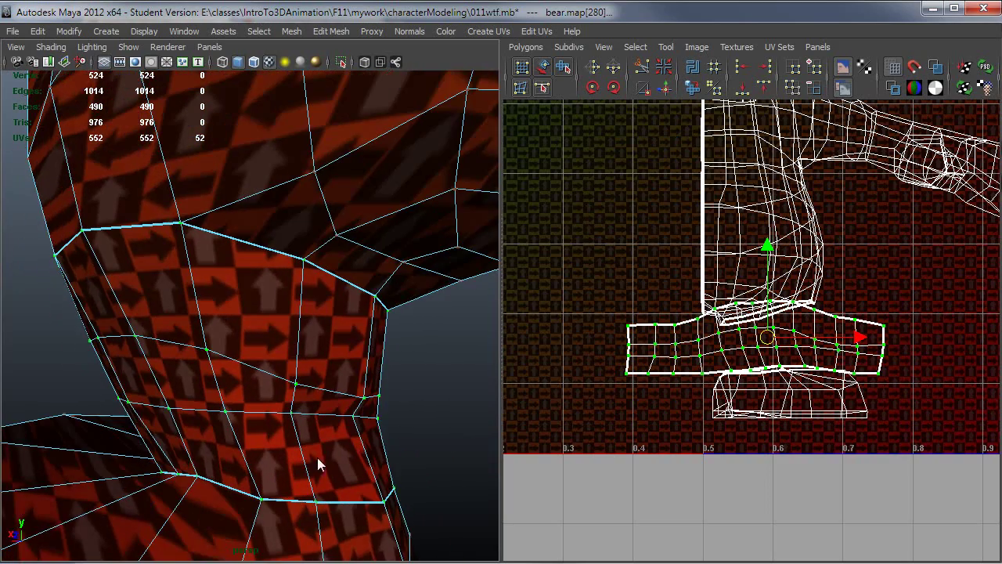
left_click_drag(287, 401, 407, 394, "alt")
left_click_drag(323, 435, 326, 458, "alt")
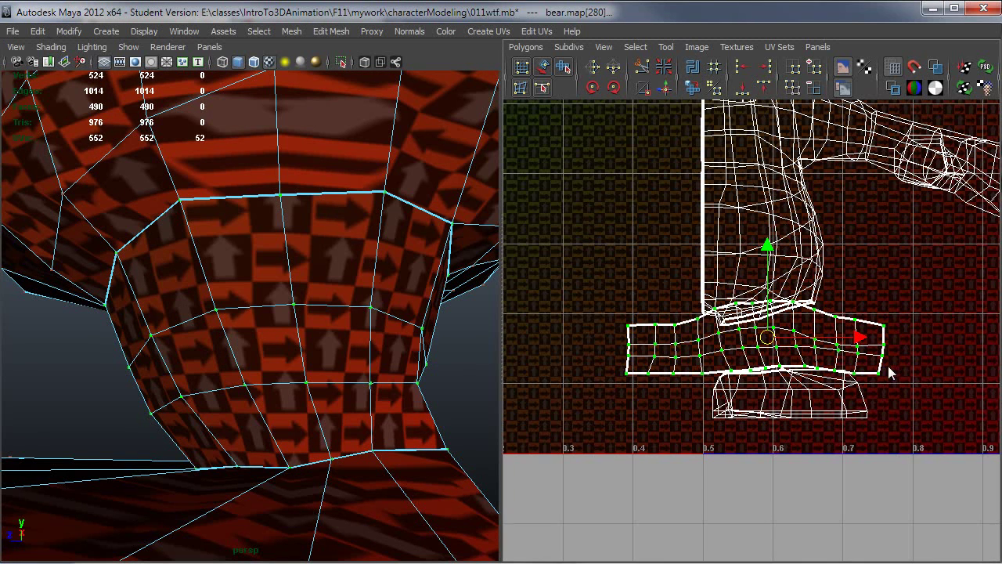
right_click_drag(888, 368, 814, 372, "alt")
key("r")
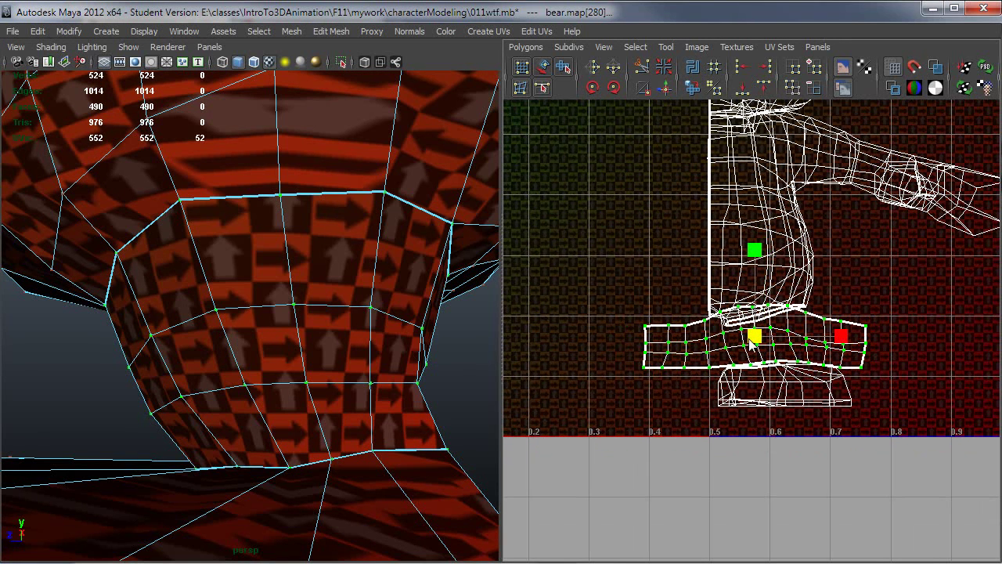
left_click_drag(749, 339, 732, 342)
key("z")
Close the unfold options and move the leg shell out of the 0–1 UV square into the empty space beyond the arm.
right_click_drag(949, 364, 875, 363, "alt")
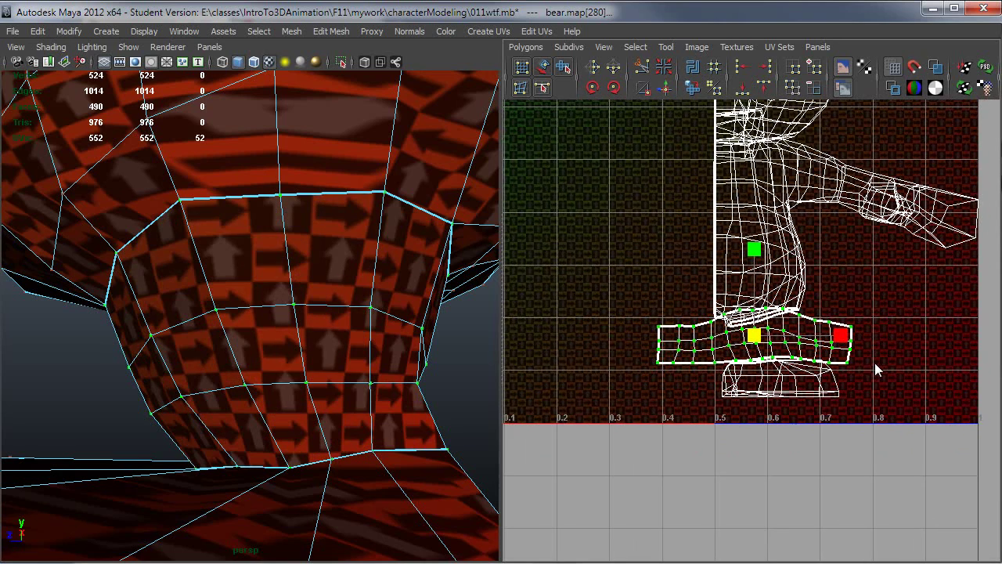
left_click_drag(654, 558, 556, 108)
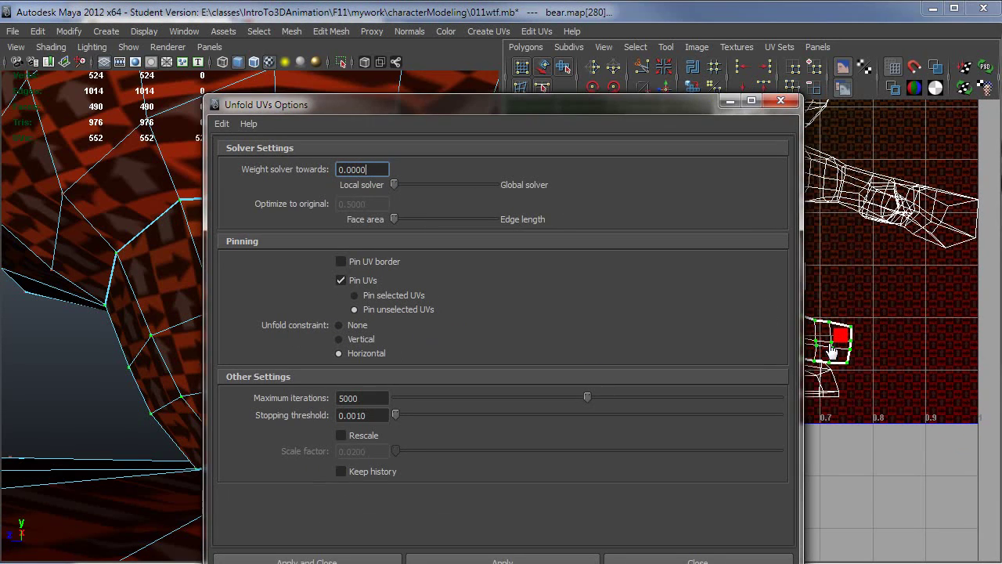
left_click(780, 100)
right_click_drag(907, 368, 786, 356, "alt")
key("w")
left_click_drag(767, 338, 979, 362)
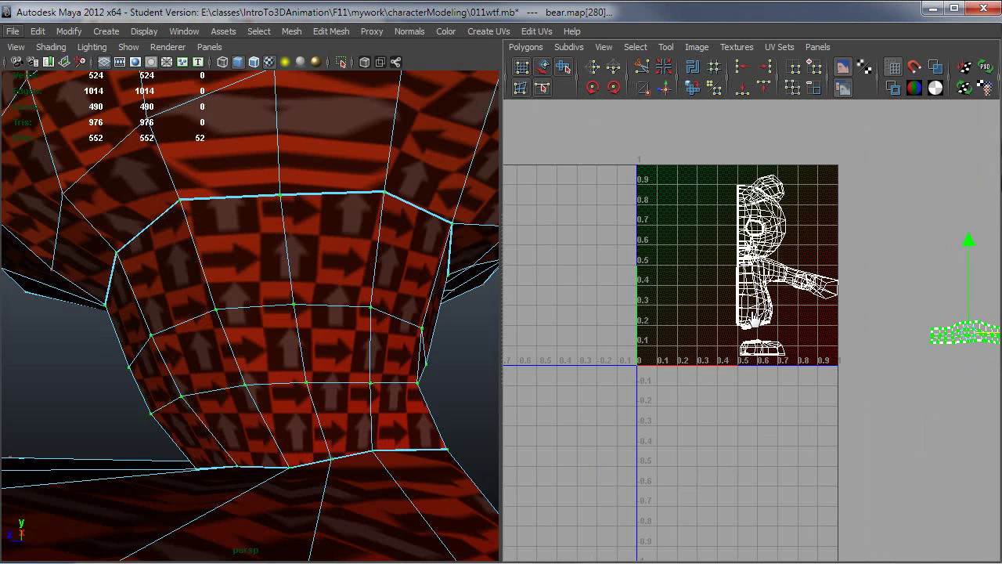
Examine the checker pattern on the foot, body and arm of the bear from several sides.
right_click_drag(391, 440, 214, 425, "alt")
left_click_drag(214, 425, 237, 449, "alt")
right_click_drag(237, 449, 497, 483, "alt")
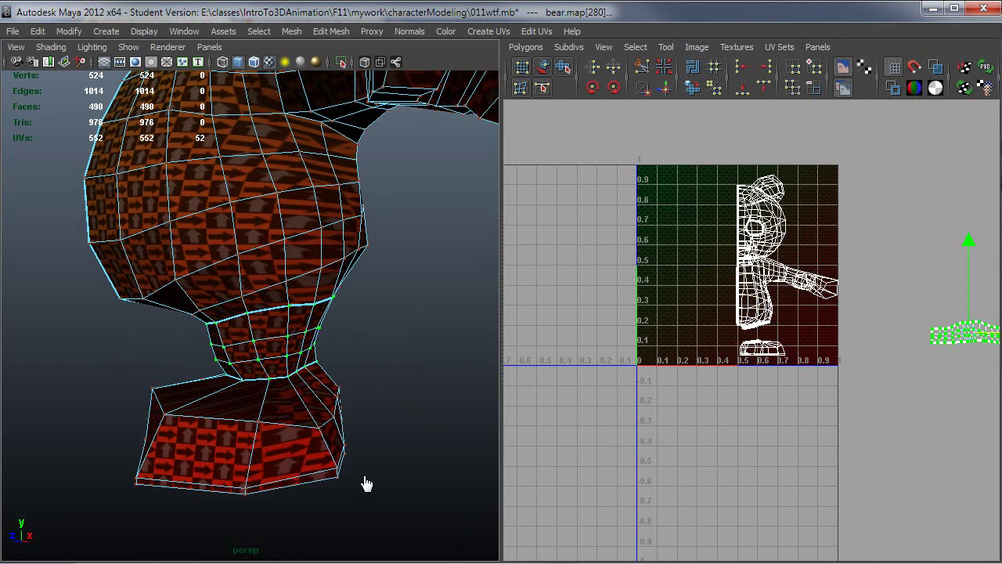
left_click_drag(365, 480, 331, 416, "alt")
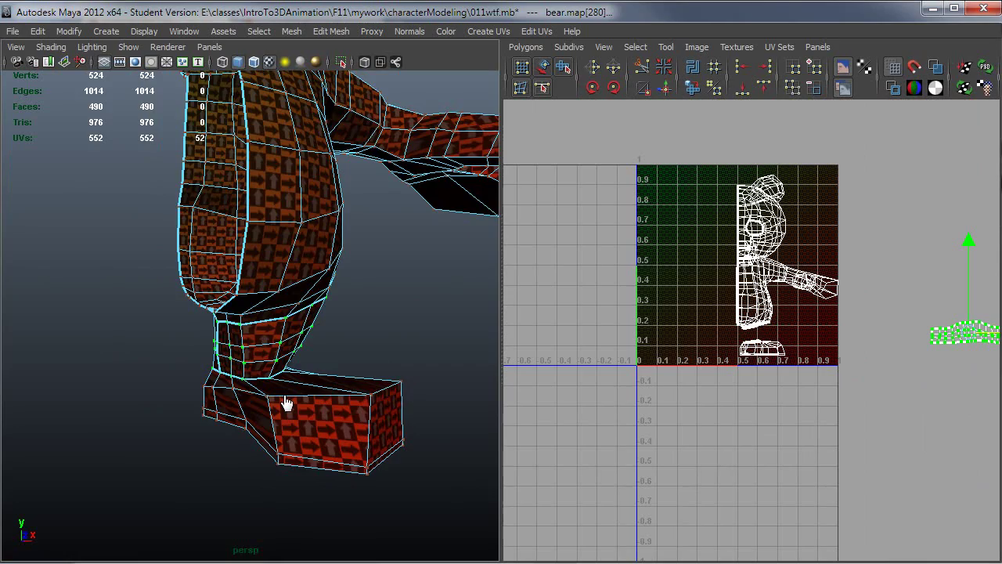
left_click_drag(287, 402, 306, 337, "alt")
middle_click_drag(306, 337, 318, 439, "alt")
left_click_drag(318, 438, 280, 400, "alt")
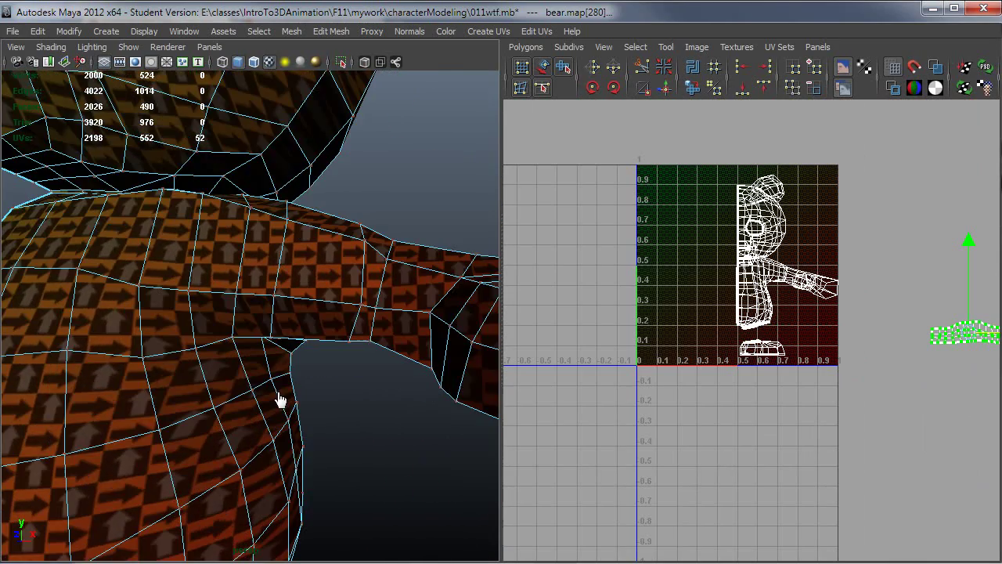
left_click_drag(219, 373, 396, 318, "alt")
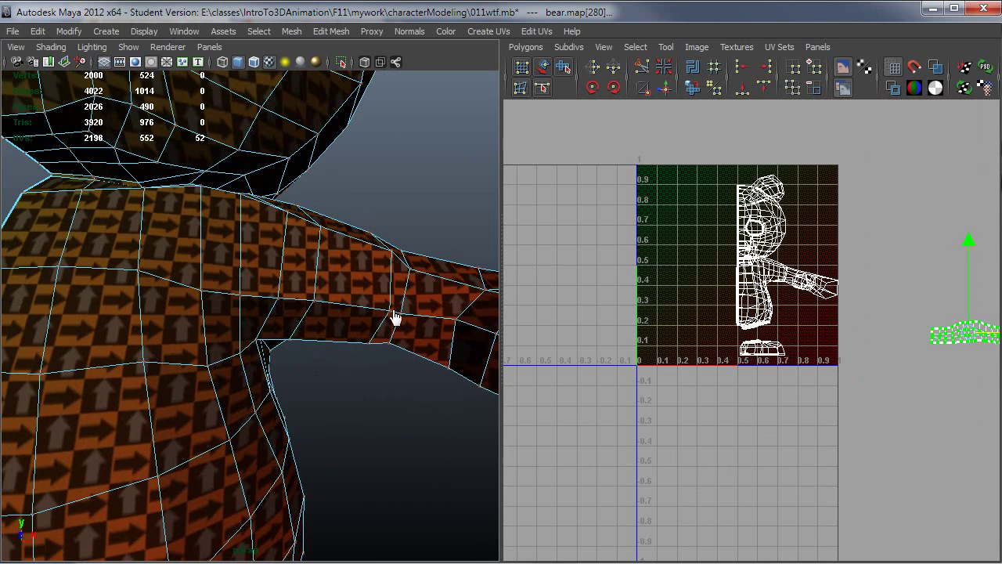
Switch to face selection, select the ring of faces around the bear's elbow and grow it by one ring on each side.
right_click(397, 307)
left_click(396, 344)
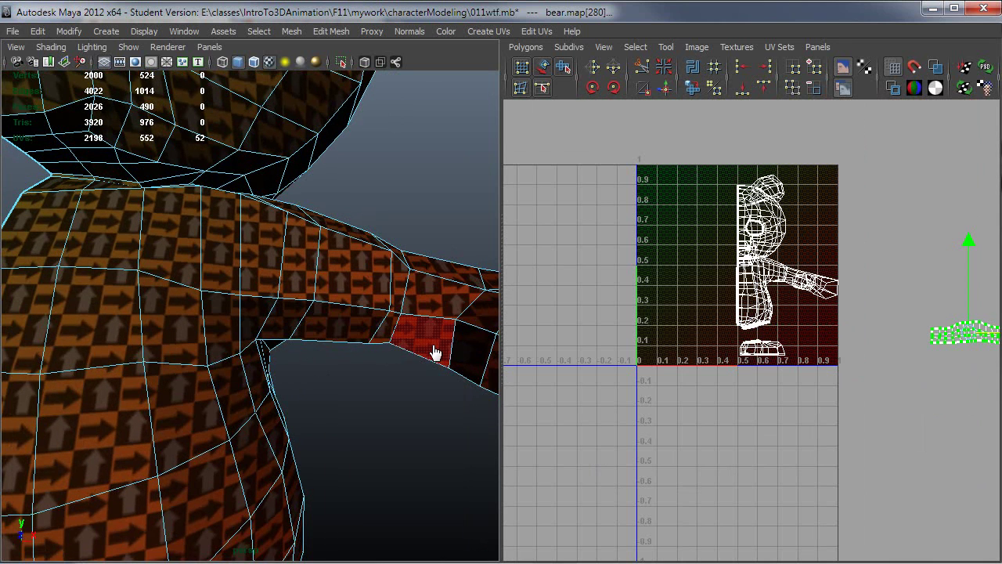
left_click(385, 332)
double_click(402, 288, "shift")
mouse_move(411, 366)
left_mouse_down("alt")
mouse_move(280, 385)
mouse_move(400, 377)
left_mouse_up("alt")
key("shift+period")
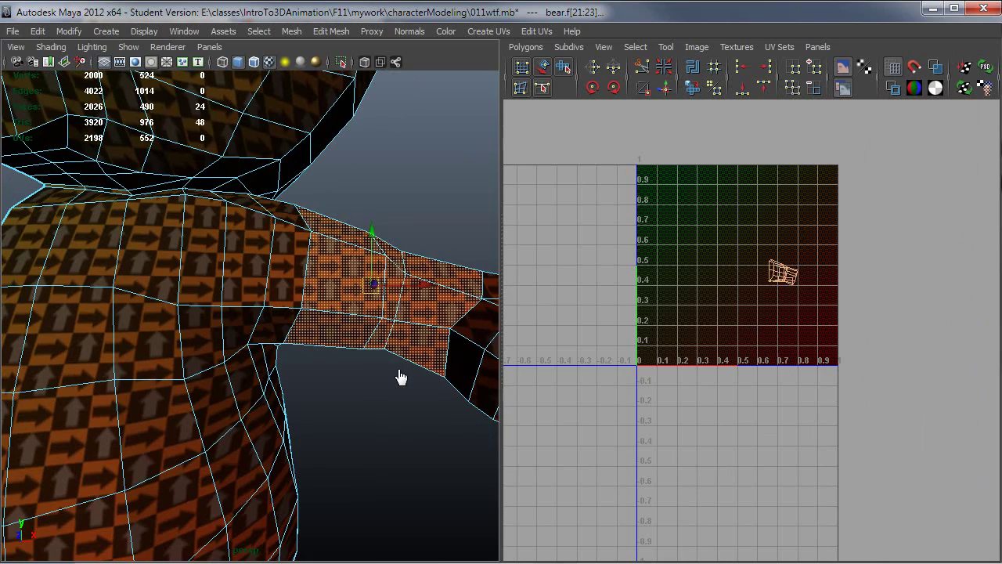
Grow the arm's face selection toward the shoulder and hand, and repeat shrinking and growing it to vary its extent.
key("shift+period")
right_click_drag(398, 374, 331, 392, "alt")
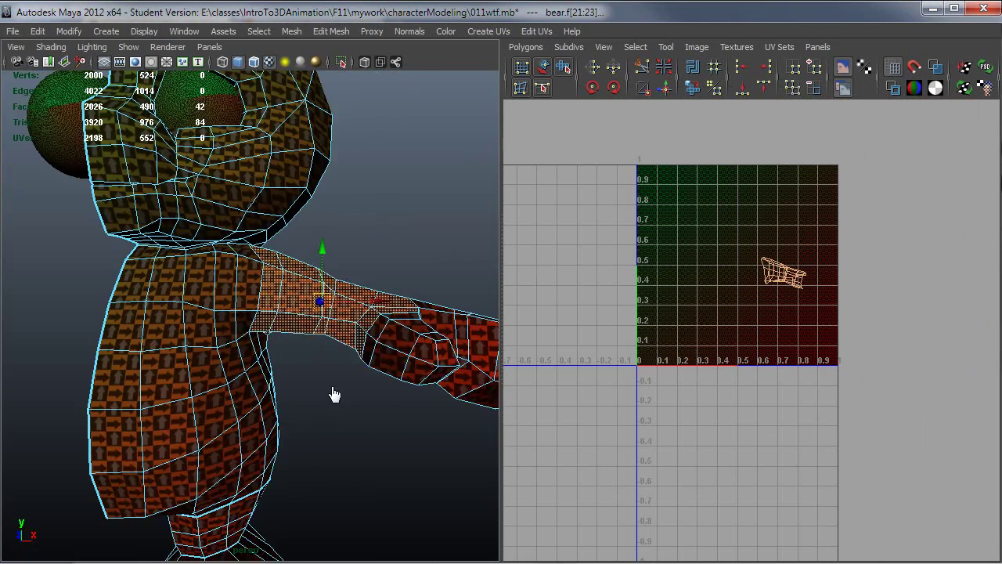
left_click_drag(331, 392, 320, 342, "alt")
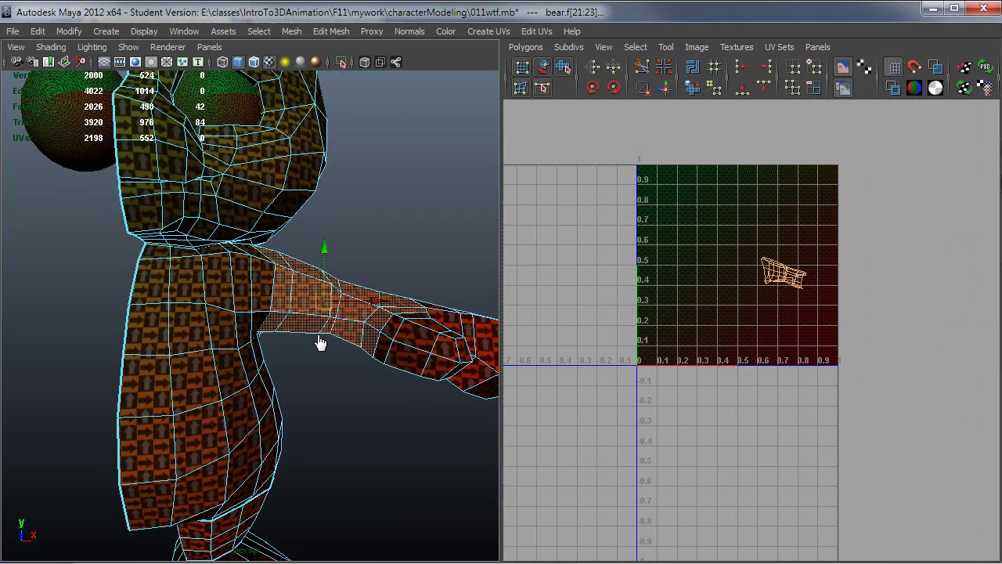
key("shift+comma")
key("shift+comma")
key("shift+period")
key("shift+period")
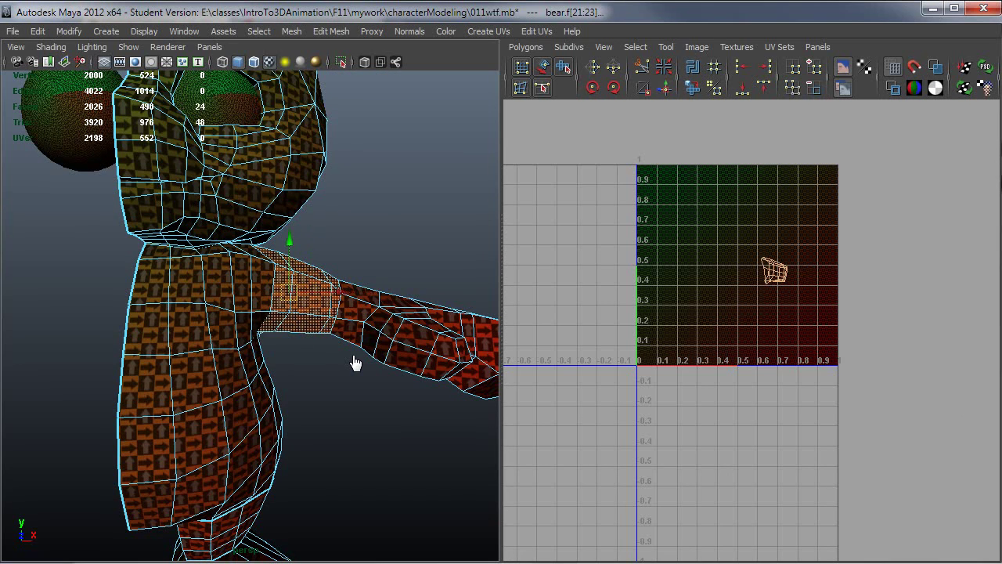
Apply a cylindrical mapping to the selected faces of the bear's upper arm and shoulder.
left_click_drag(356, 362, 266, 364, "alt")
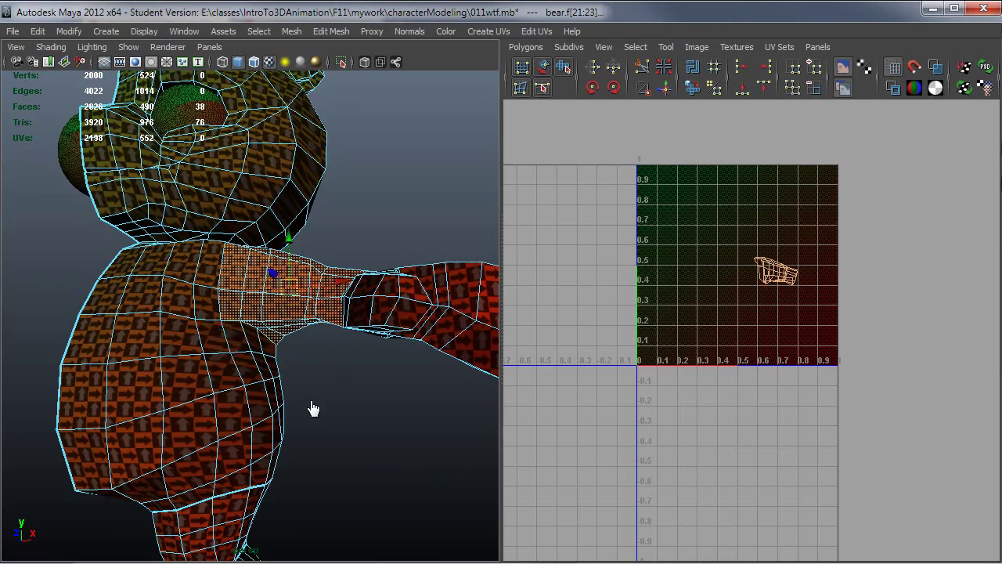
left_click_drag(310, 401, 347, 407, "alt")
left_click_drag(264, 280, 282, 370, "alt")
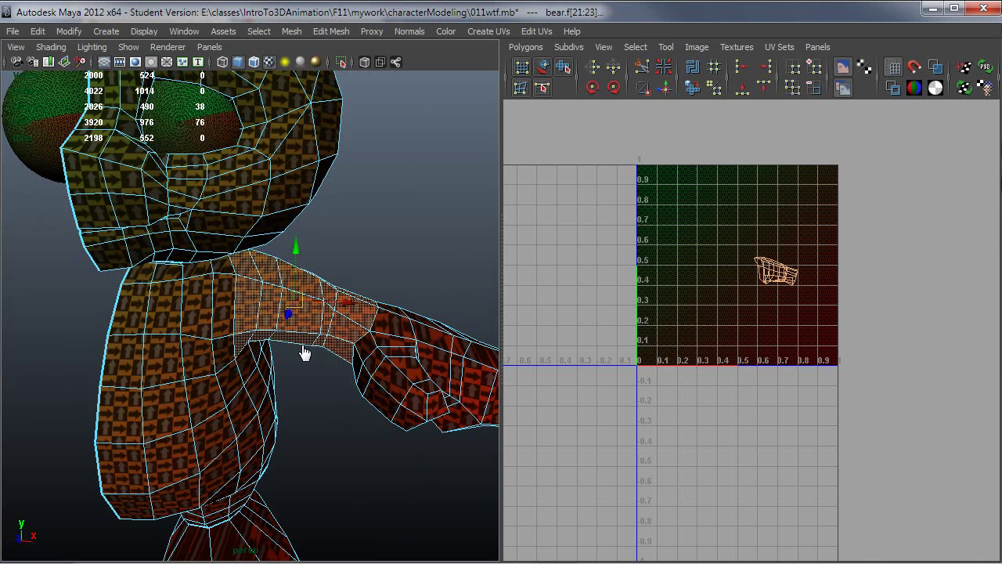
left_click(497, 33)
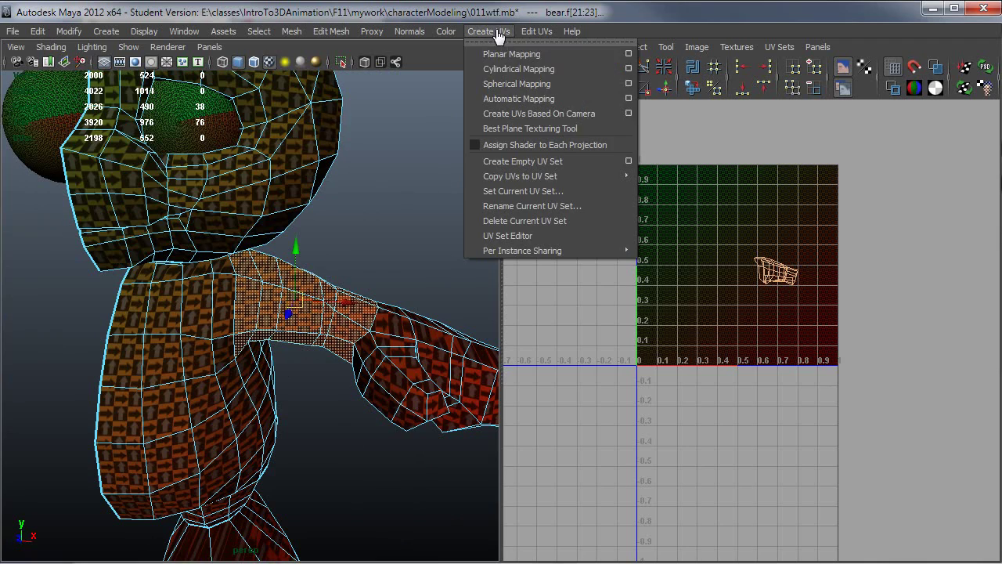
left_click(583, 71)
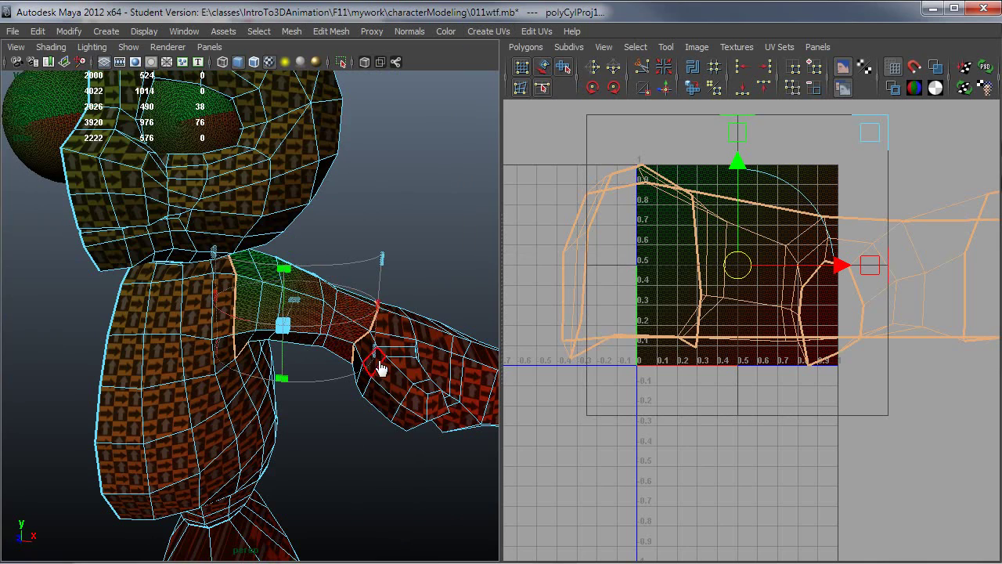
Rotate the cylindrical projection so that its axis runs along the length of the upper arm.
left_click_drag(381, 368, 352, 360, "alt")
right_click_drag(271, 365, 310, 365, "alt")
left_click_drag(311, 364, 284, 368, "alt")
left_click_drag(208, 358, 235, 373, "alt")
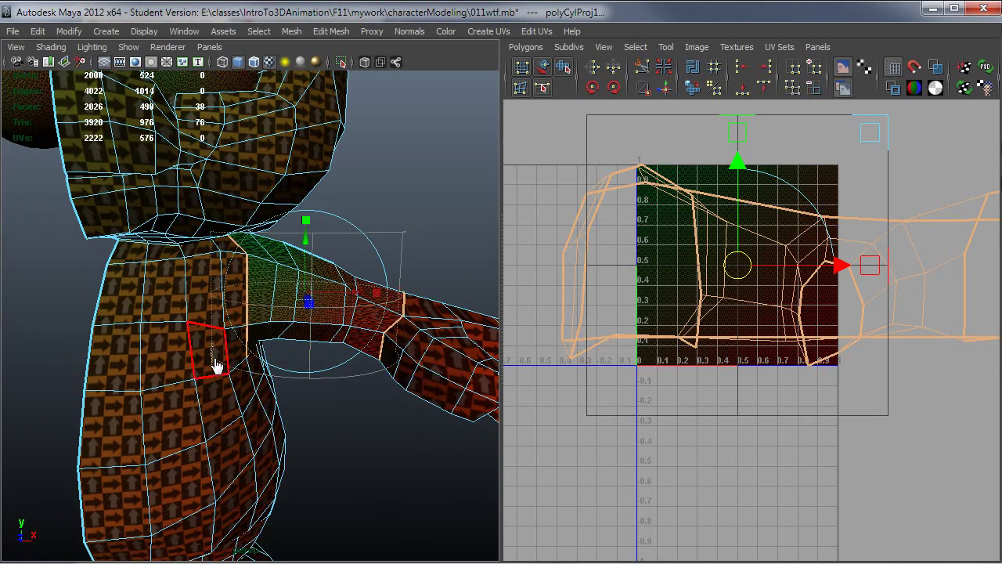
left_click_drag(337, 378, 305, 379, "alt")
left_click(365, 245)
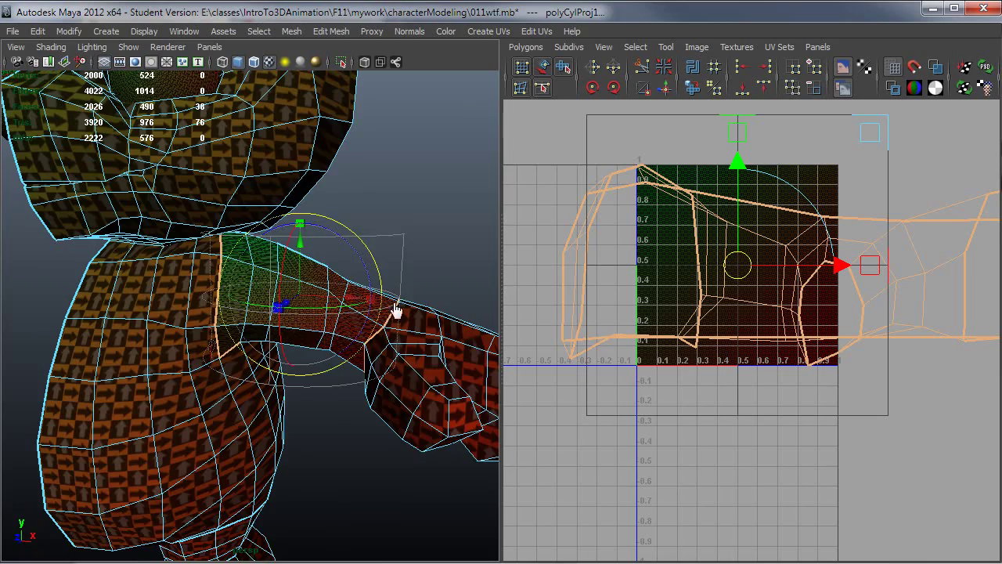
left_click_drag(396, 311, 246, 304, "alt")
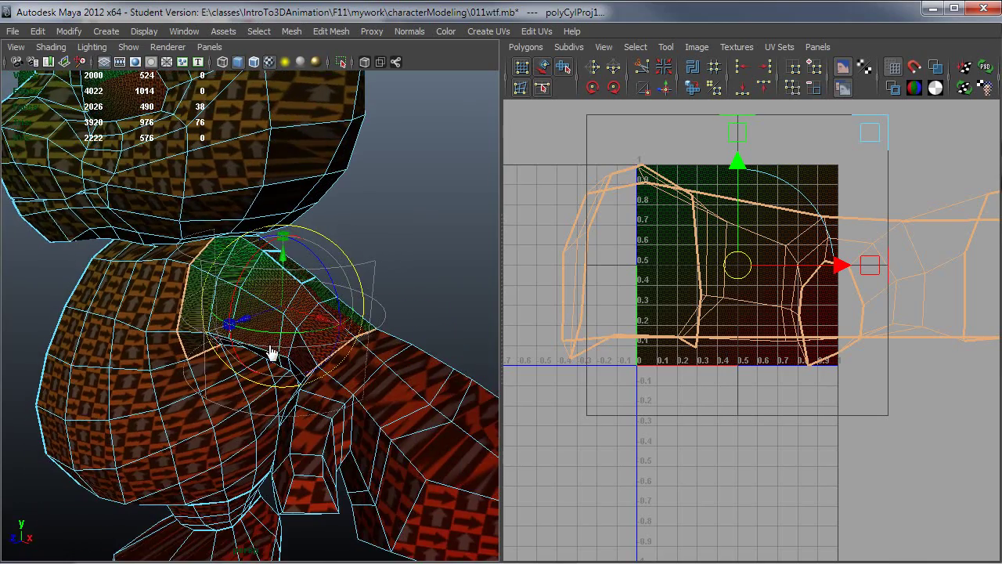
left_click_drag(270, 354, 239, 315, "alt")
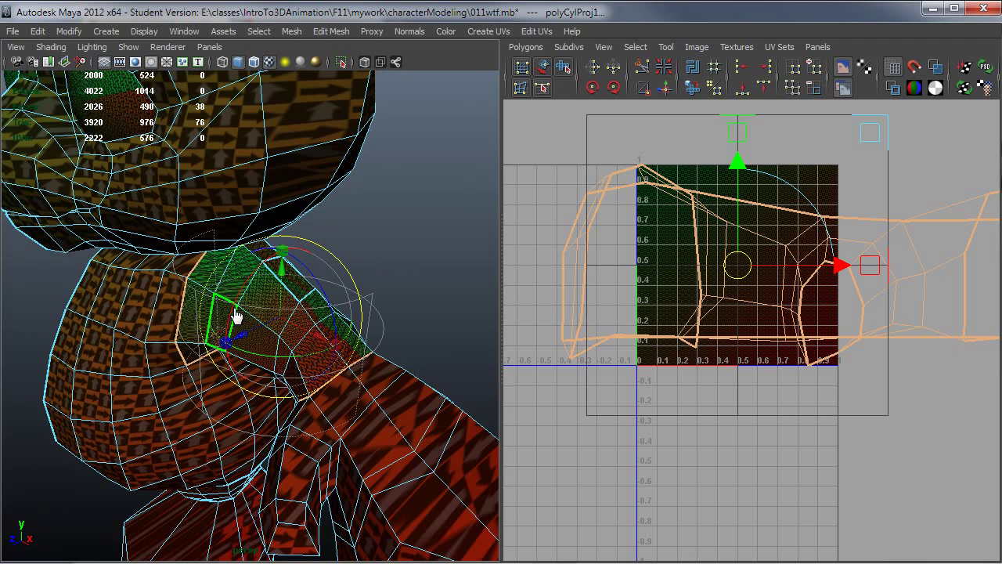
left_click_drag(258, 360, 364, 272)
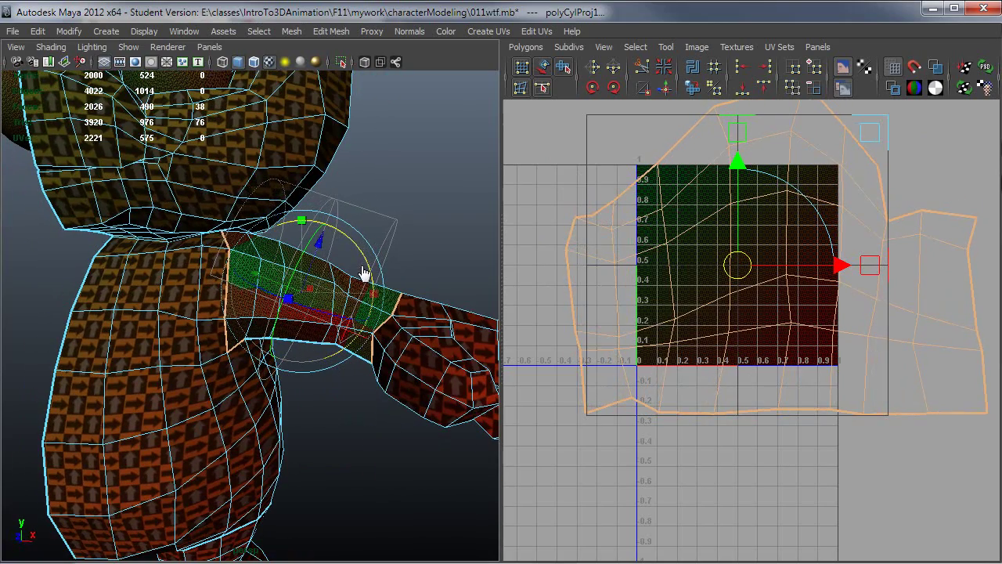
Turn the projection around the arm so its seam runs along the underside, and narrow the projection's horizontal extent.
left_click_drag(380, 351, 259, 295, "alt")
scroll(323, 352, "up", 5)
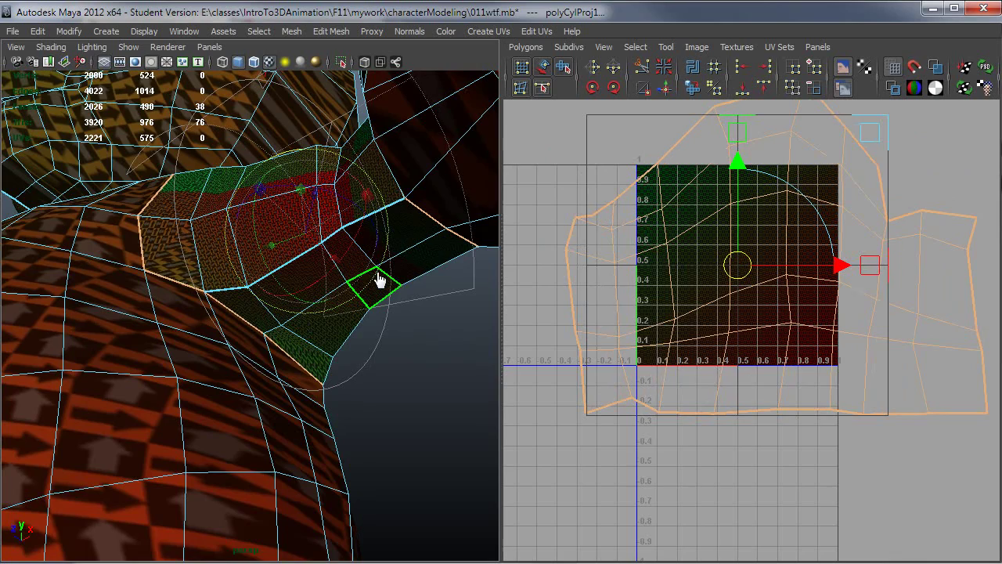
left_click_drag(258, 238, 284, 278)
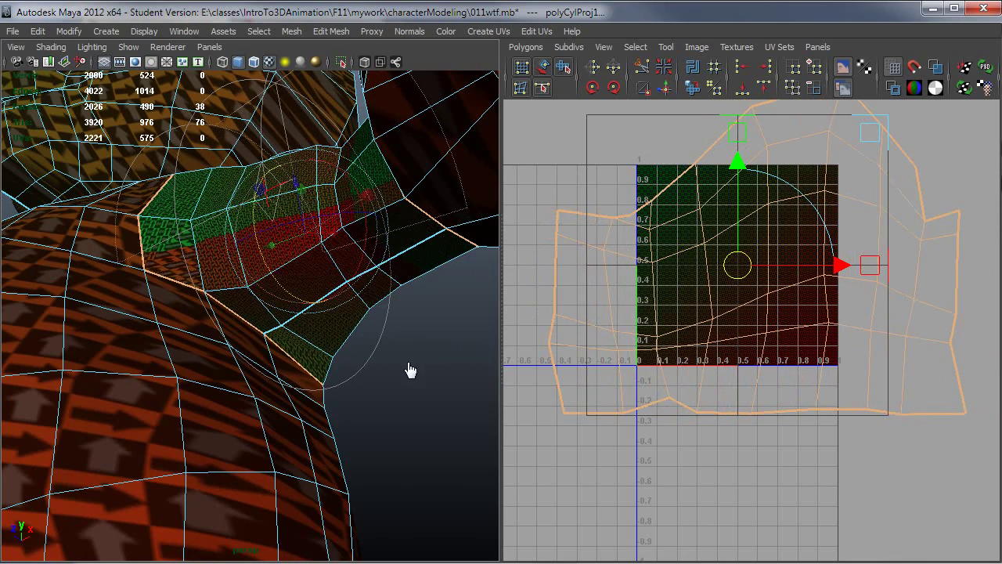
left_click_drag(410, 369, 289, 335, "alt")
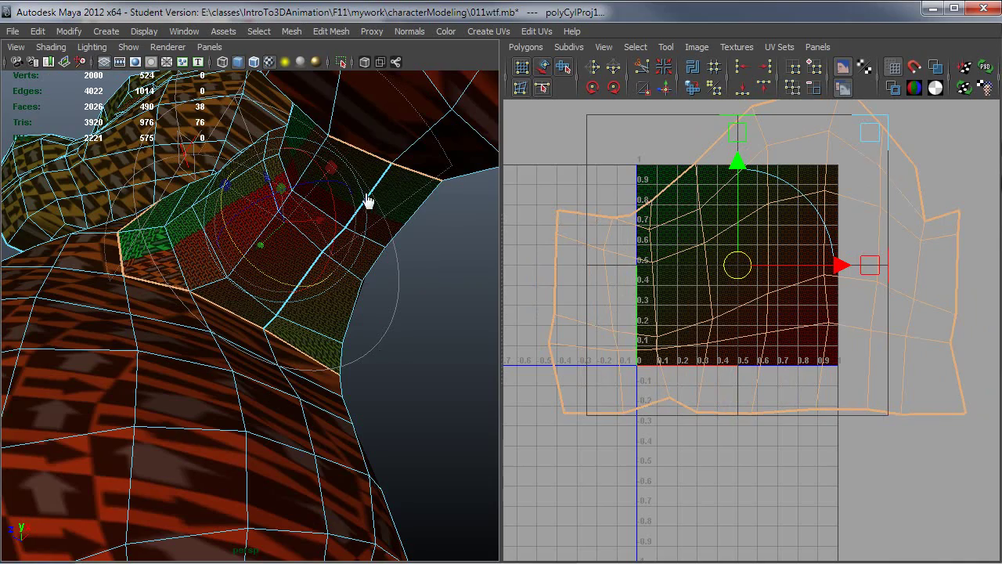
left_click_drag(324, 275, 407, 413, "alt")
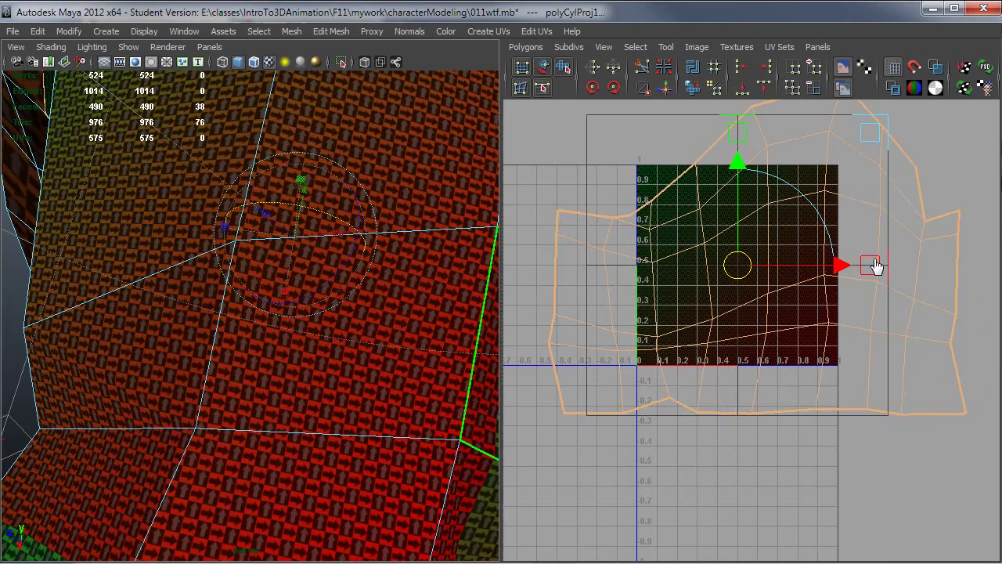
left_click_drag(875, 267, 836, 270)
Examine the checker pattern and seam on the upper arm from the front, back and underside.
left_click_drag(190, 444, 376, 356, "alt")
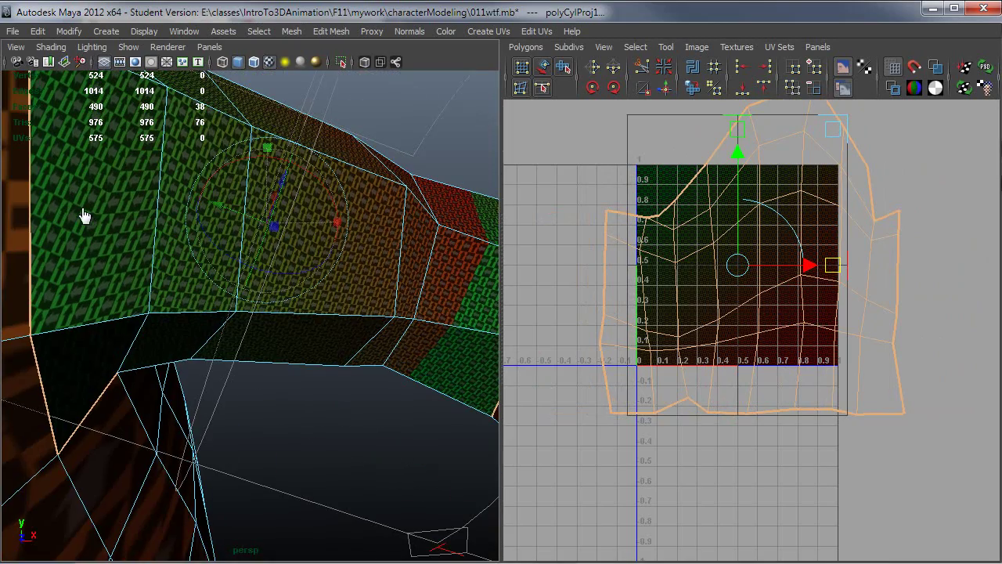
left_click_drag(332, 311, 50, 356, "alt")
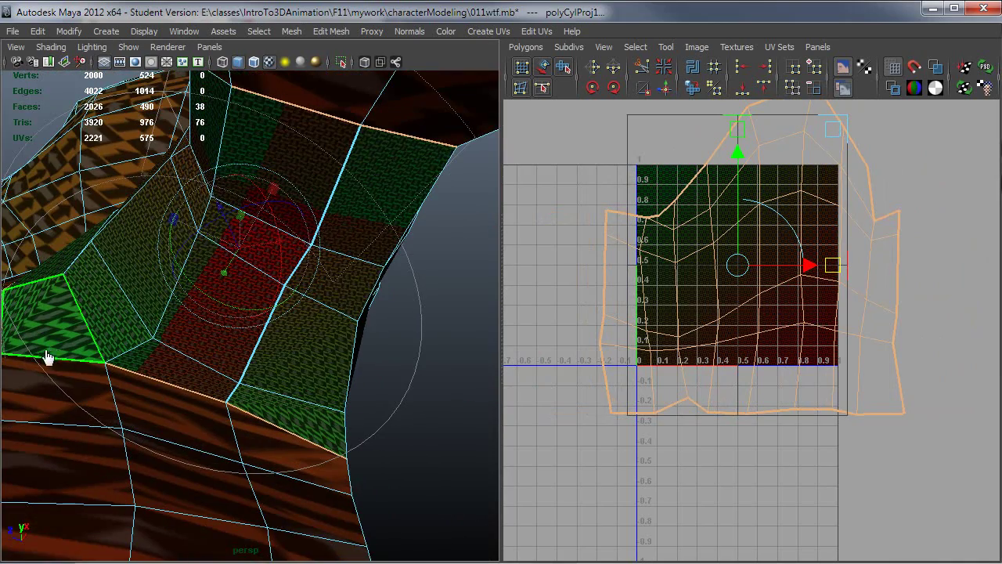
left_click_drag(68, 364, 137, 342, "alt")
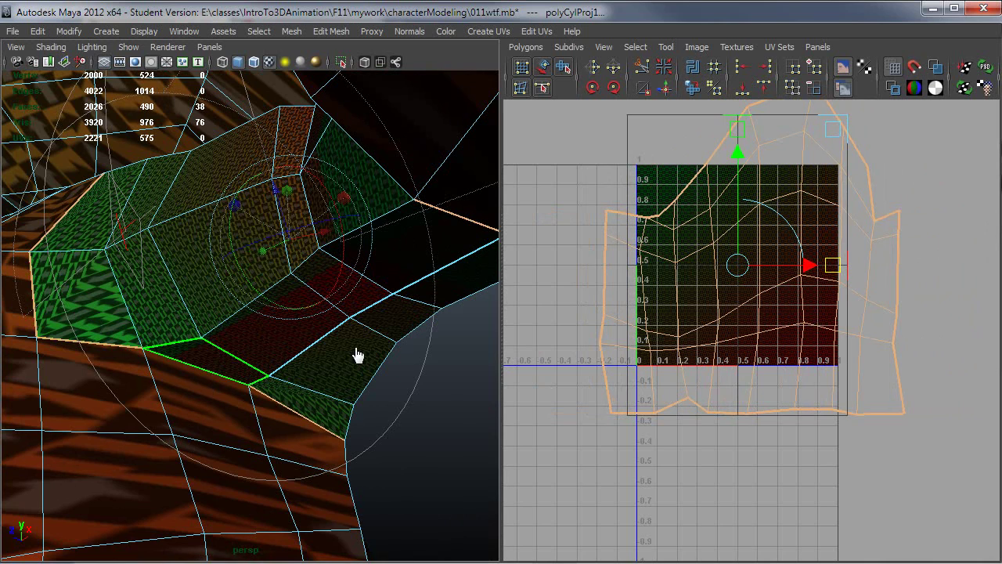
left_click_drag(358, 352, 139, 286, "alt")
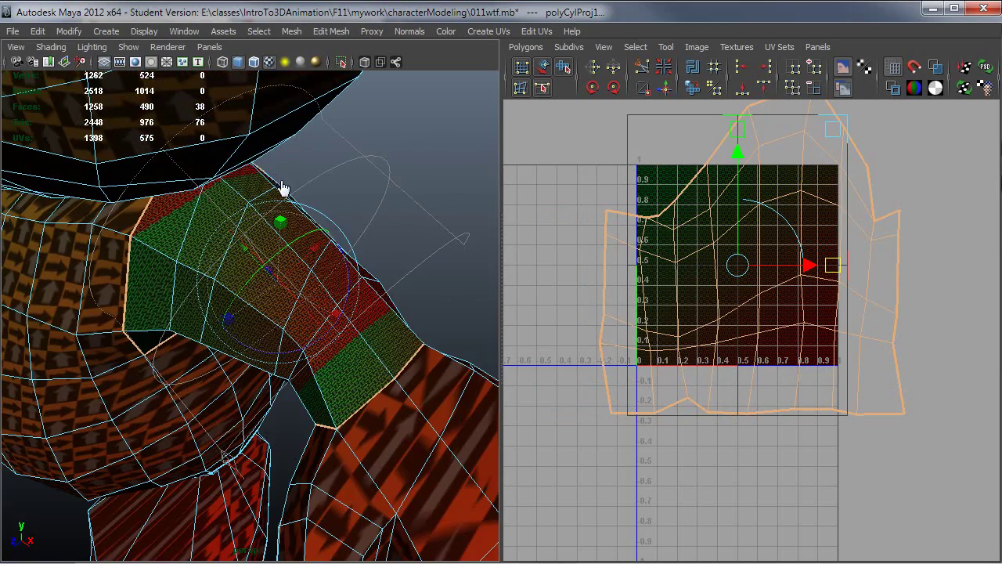
left_click_drag(284, 189, 86, 165, "alt")
left_click_drag(385, 365, 177, 333, "alt")
left_click(157, 295, "shift")
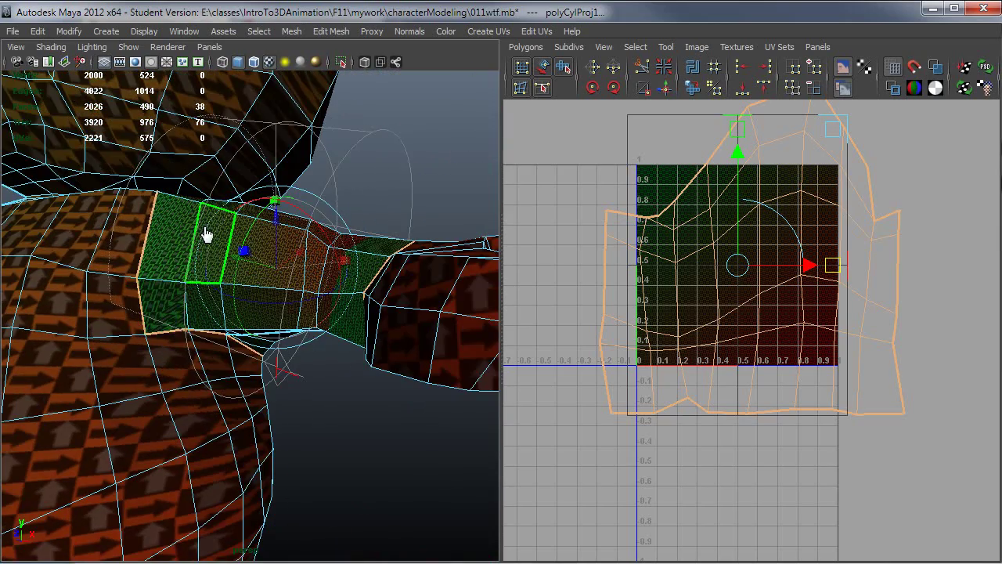
left_click_drag(206, 235, 191, 316, "alt")
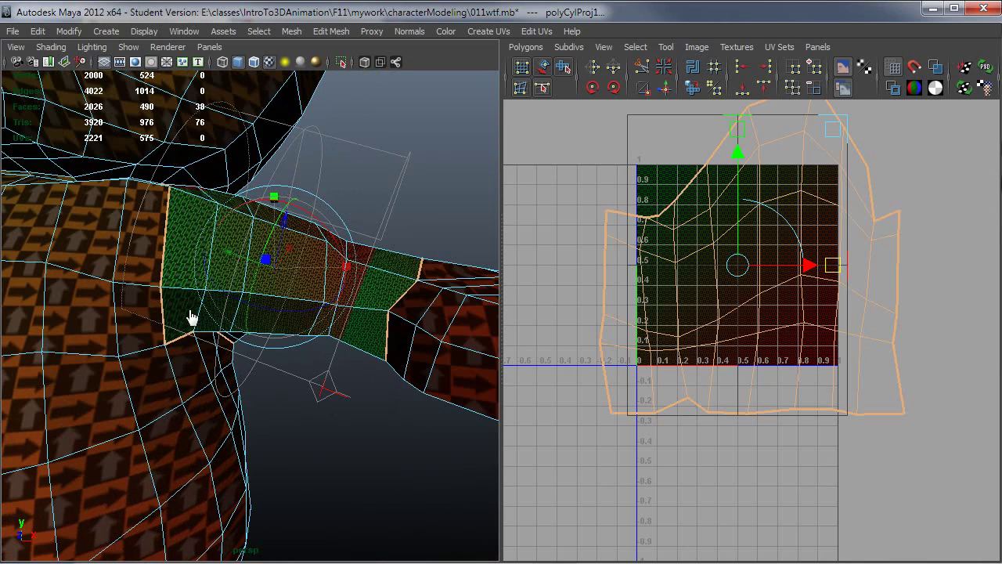
left_click_drag(224, 217, 147, 276, "alt")
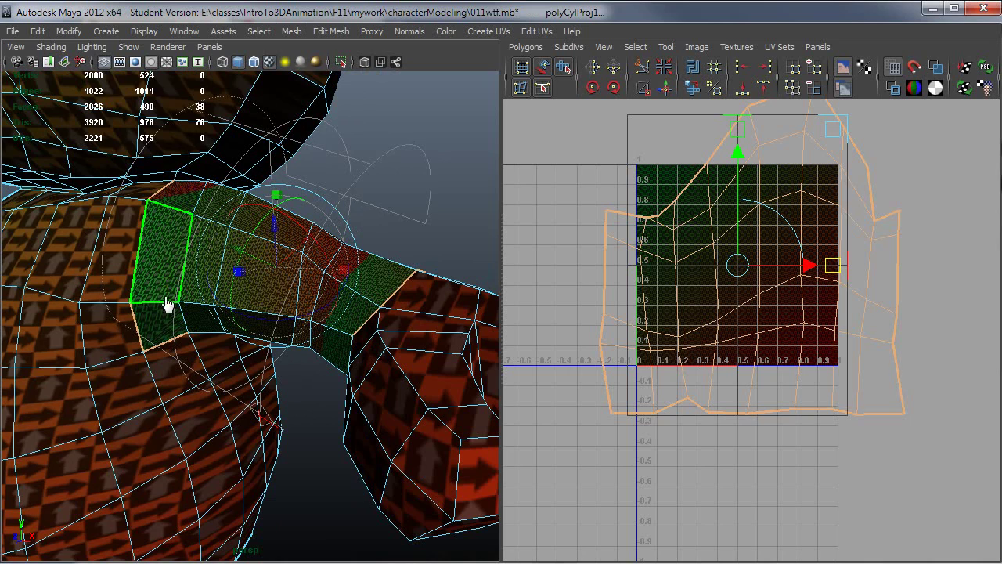
left_click_drag(274, 324, 317, 331, "alt")
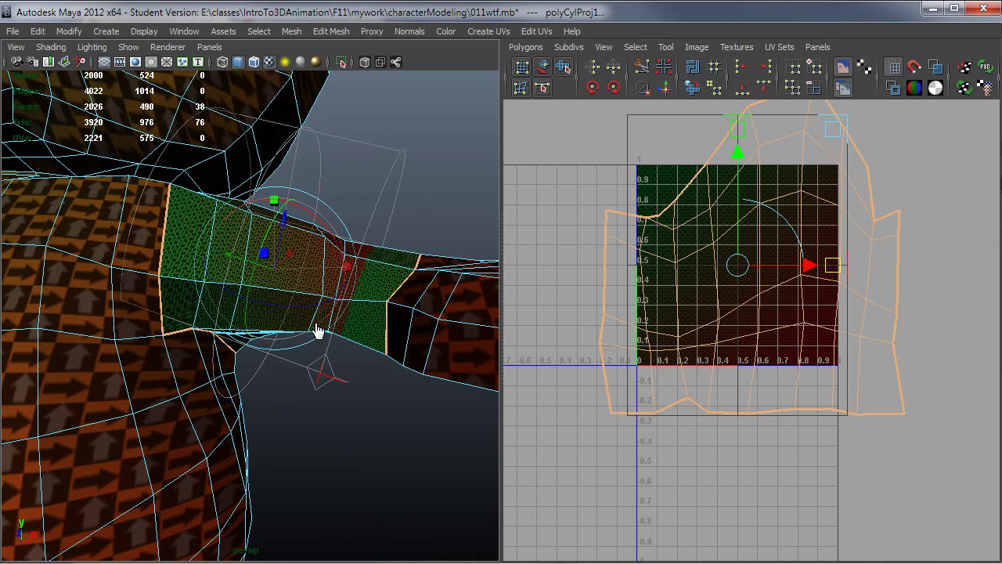
left_click_drag(235, 344, 302, 319, "alt")
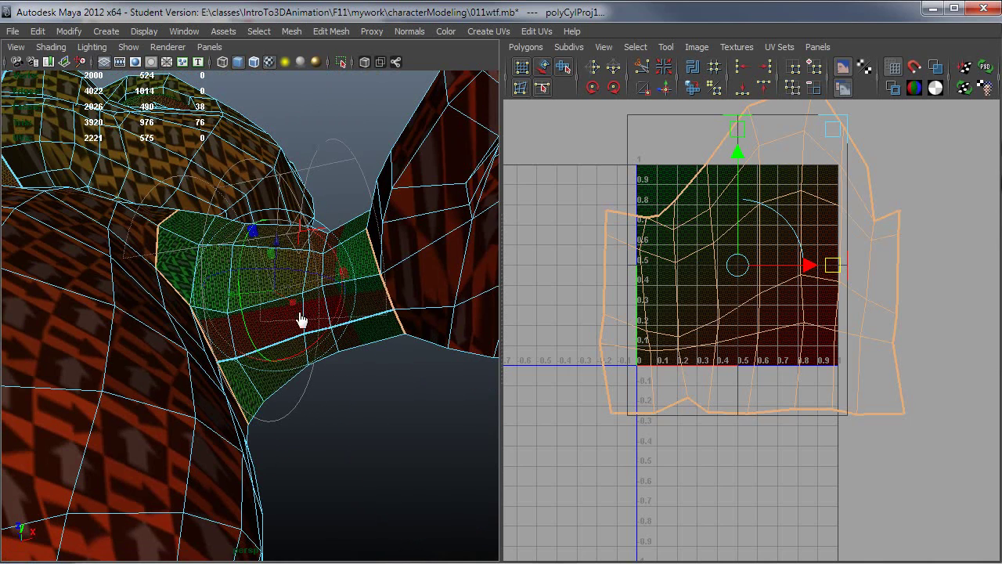
Select all UVs of the upper-arm shell and move the shell out of the 0–1 square into the negative U area.
right_click_drag(916, 349, 863, 325, "alt")
left_click_drag(588, 141, 900, 417)
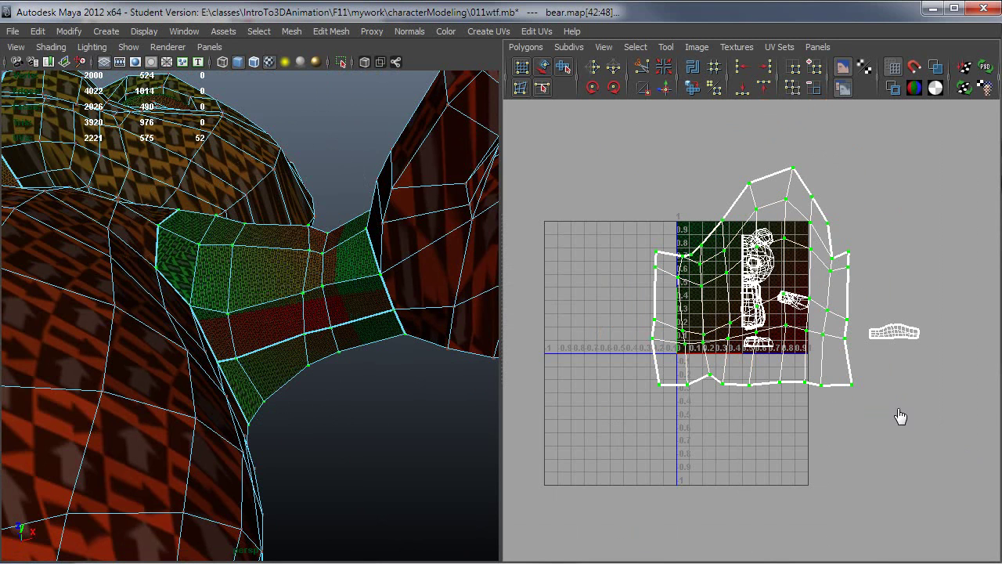
key("w")
left_click_drag(753, 276, 601, 275)
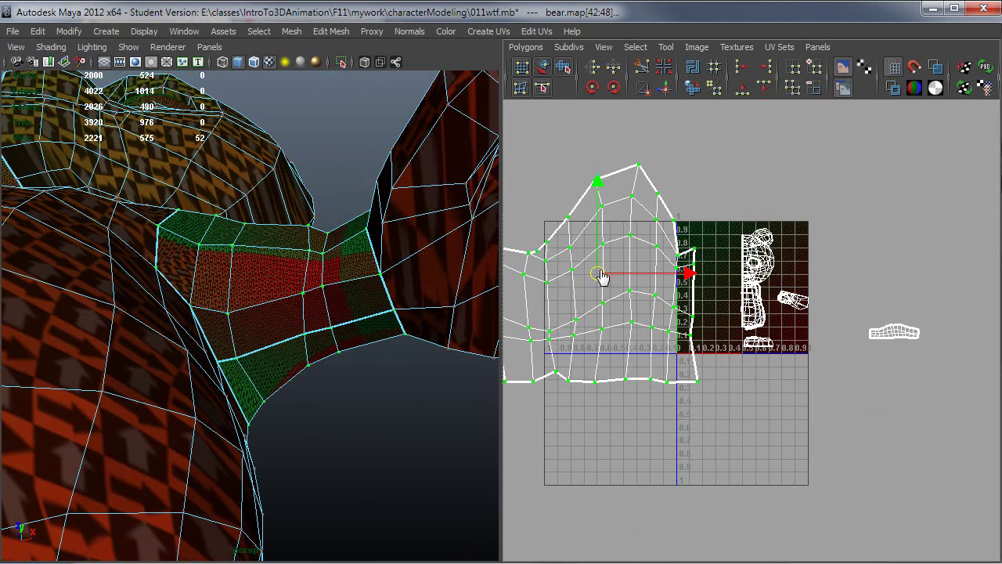
scroll(633, 342, "up", 2)
middle_click_drag(633, 342, 788, 367, "alt")
right_click_drag(684, 377, 760, 416, "alt")
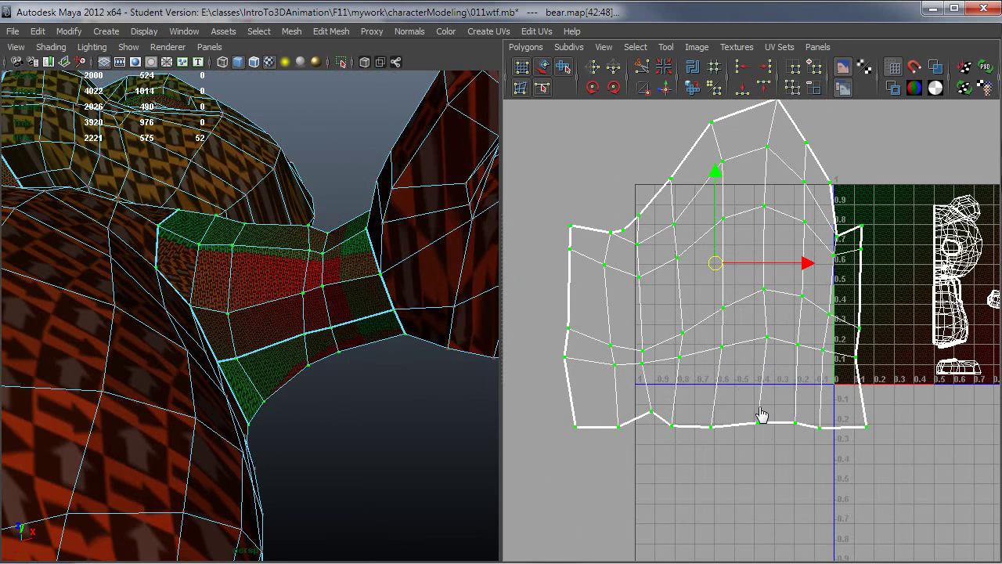
middle_click_drag(760, 415, 743, 466, "alt")
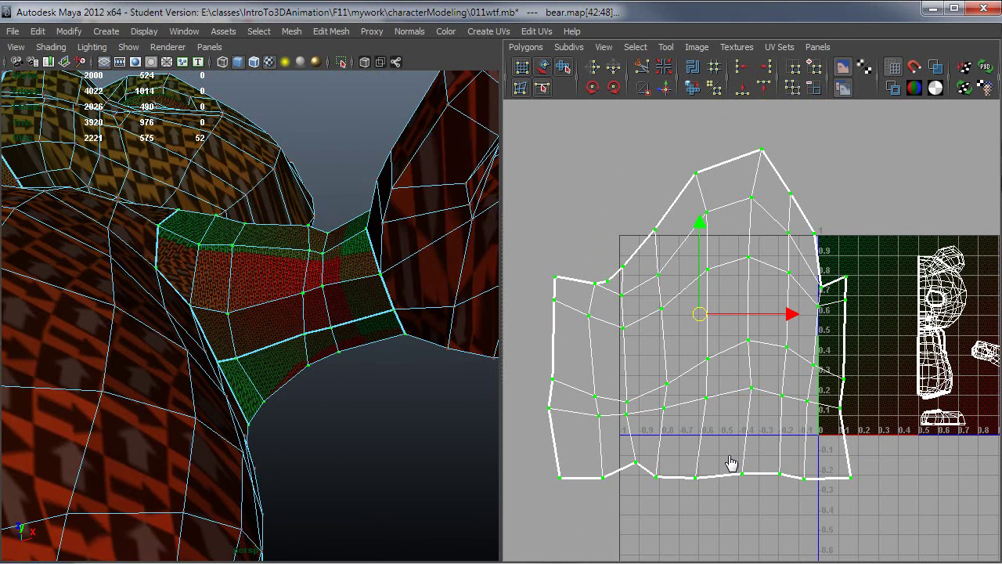
Unfold the upper-arm shell with the unfold constraint set to Vertical.
left_click(693, 88, "shift")
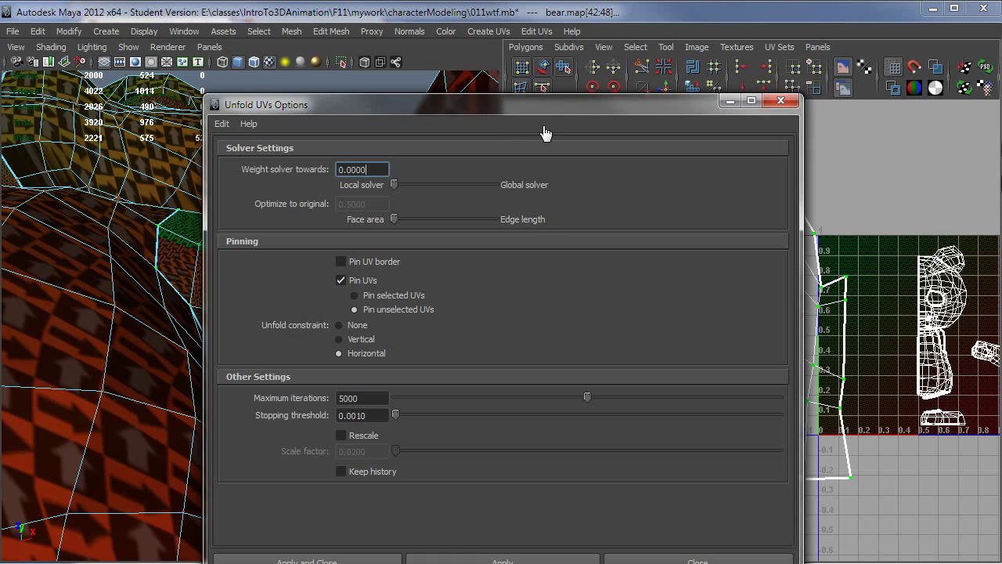
left_click_drag(514, 117, 368, 36)
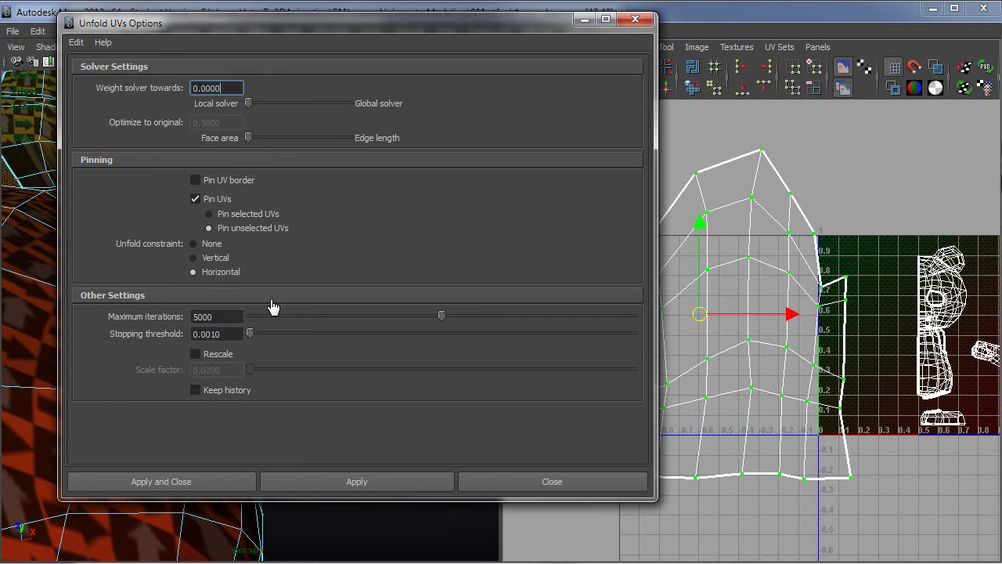
left_click(197, 258)
left_click(317, 483)
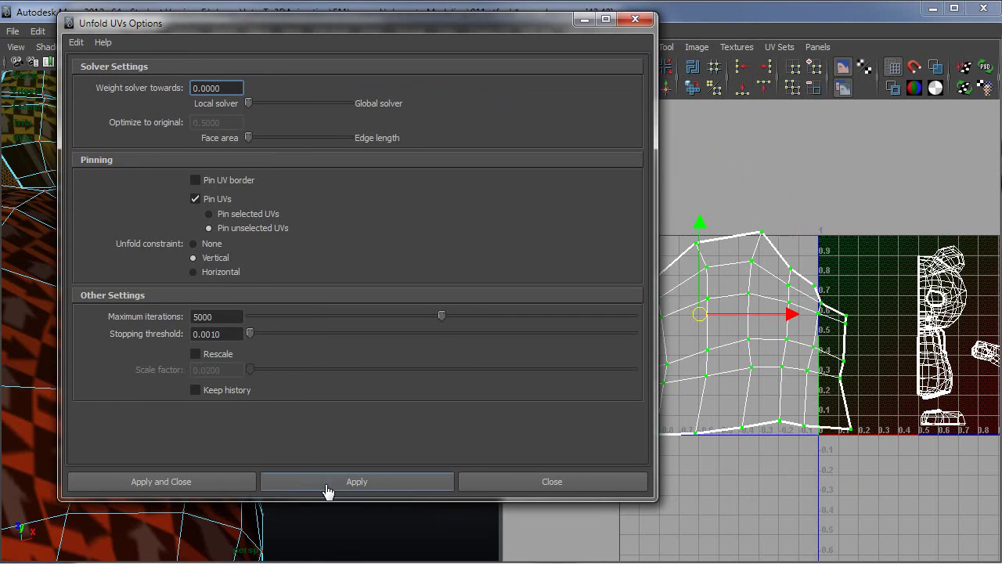
left_click_drag(422, 33, 1001, 282)
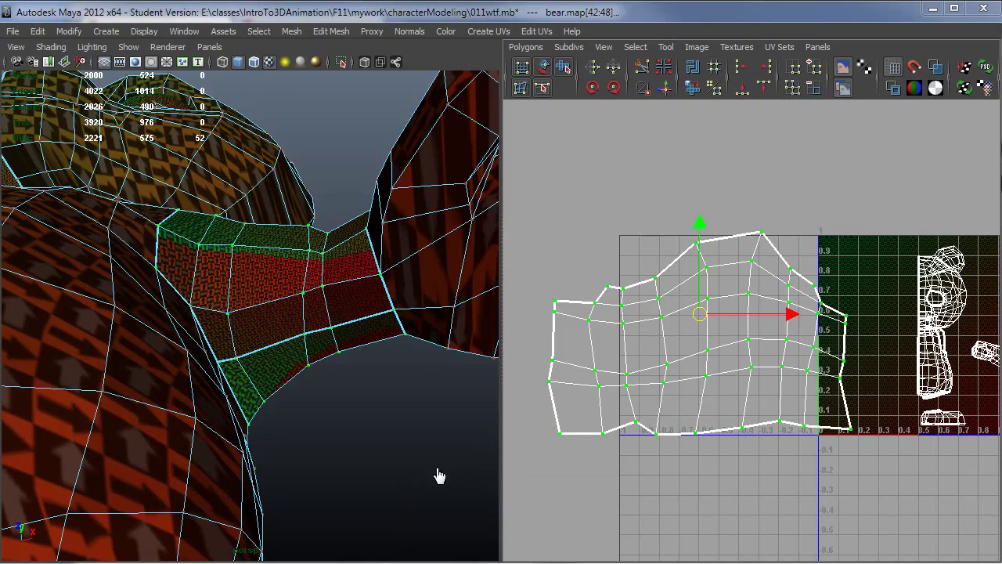
Check the arm's checker pattern, unfold the upper-arm shell again with the constraint set to None, and close the unfold options.
left_click_drag(439, 476, 293, 443, "alt")
right_click_drag(163, 407, 299, 412, "alt")
left_click_drag(300, 412, 190, 331, "alt")
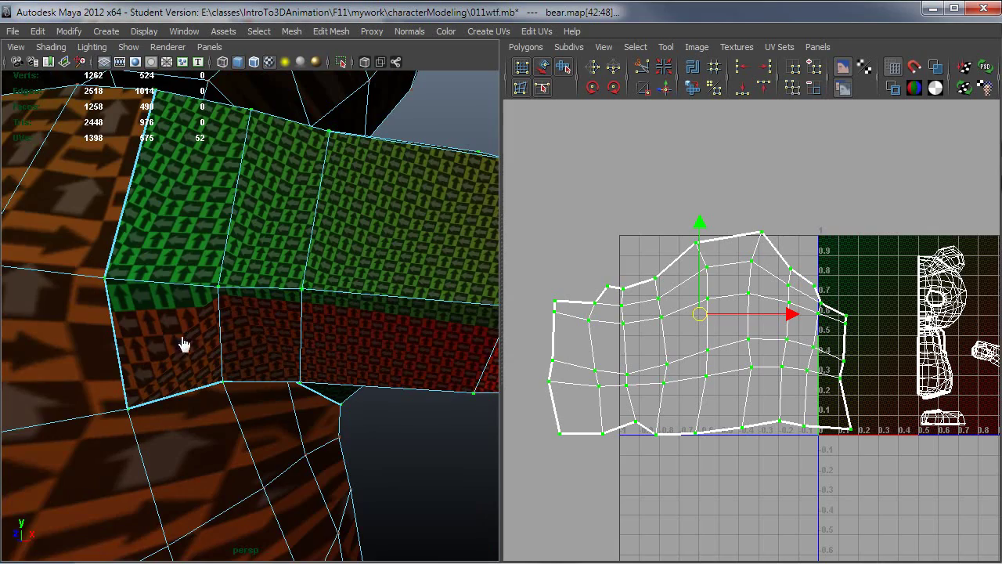
left_click_drag(244, 349, 376, 368, "alt")
left_click(445, 92)
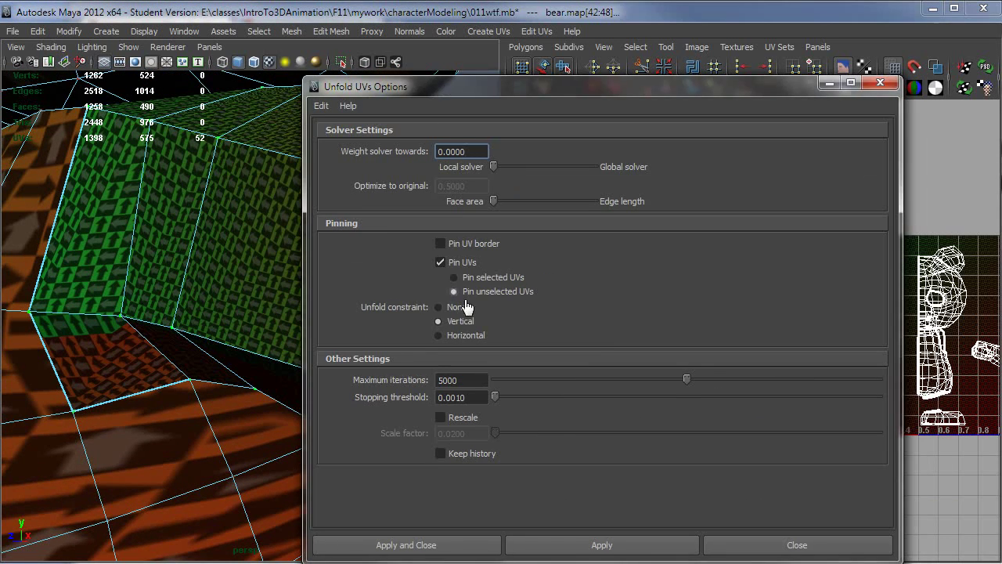
left_click(603, 545)
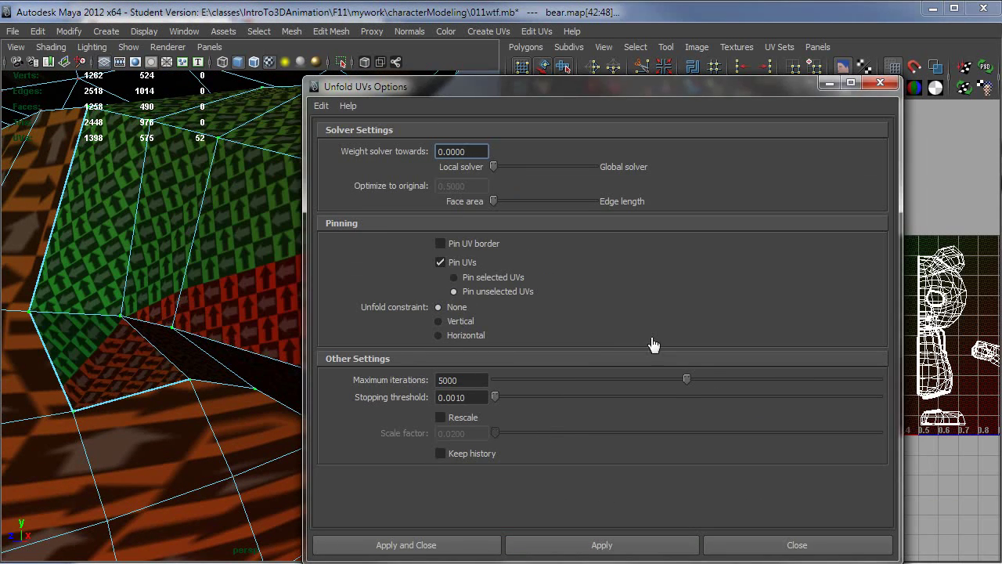
left_click(879, 83)
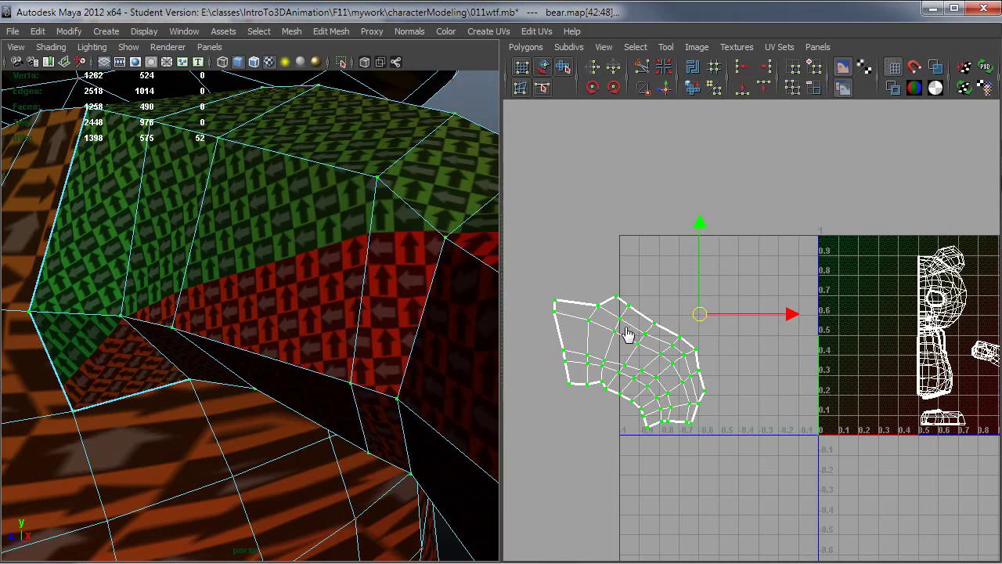
left_click_drag(439, 336, 245, 363, "alt")
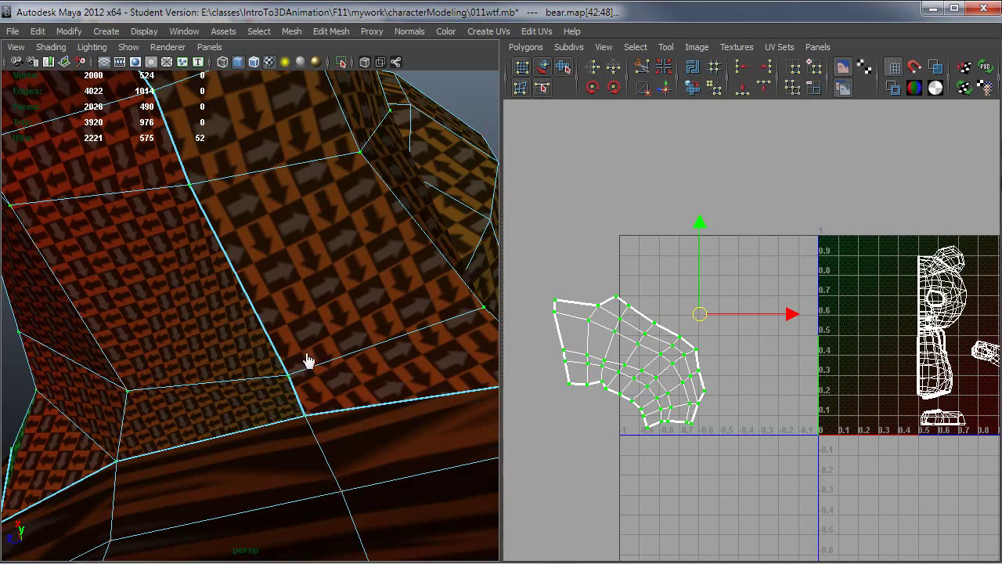
Undo the last unfold of the upper-arm shell.
left_click_drag(306, 360, 258, 303, "alt")
key("z")
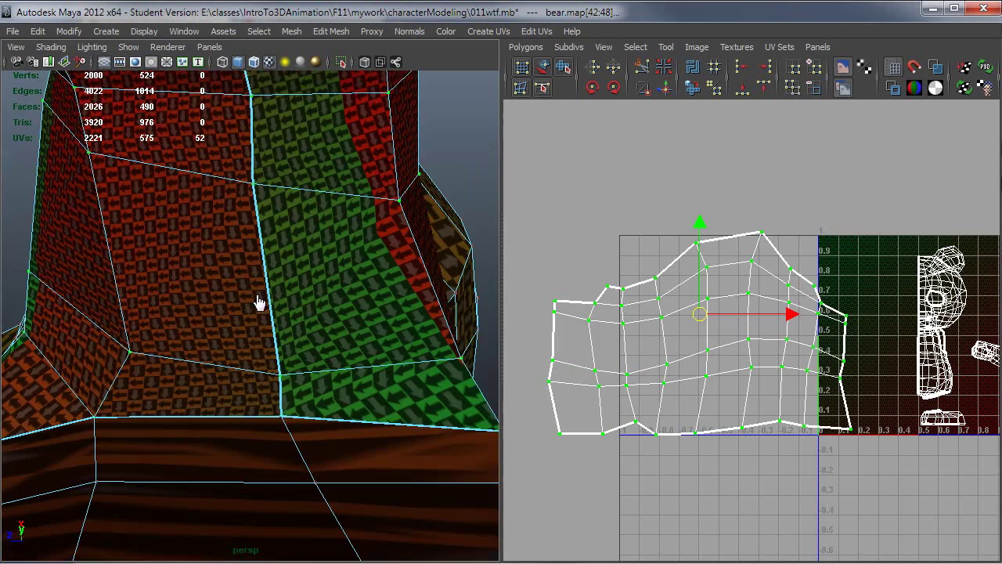
Examine the upper arm's checker pattern from the underside, the back and the front, especially where it joins the shoulder.
left_click_drag(289, 403, 226, 378, "alt")
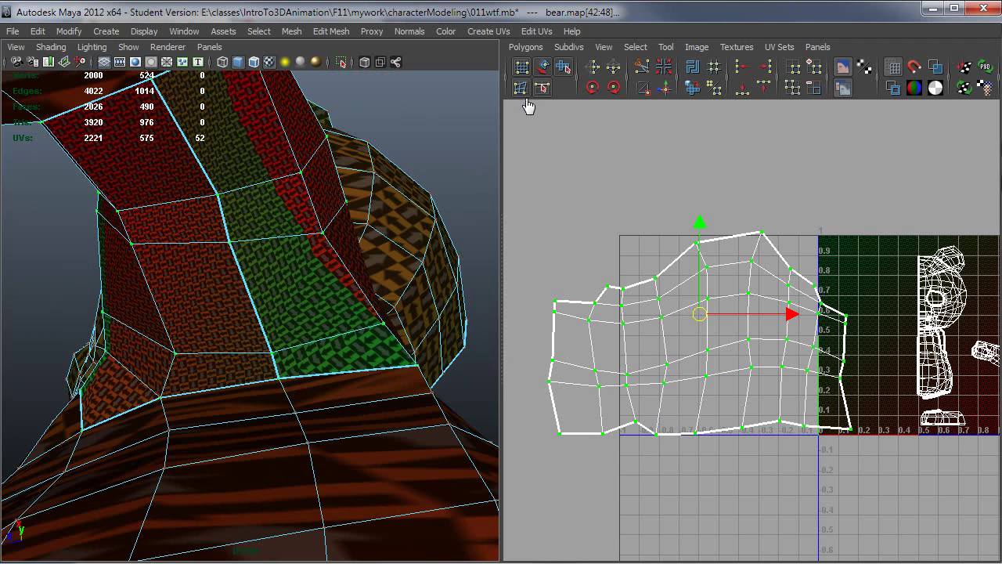
left_click_drag(496, 461, 373, 443, "alt")
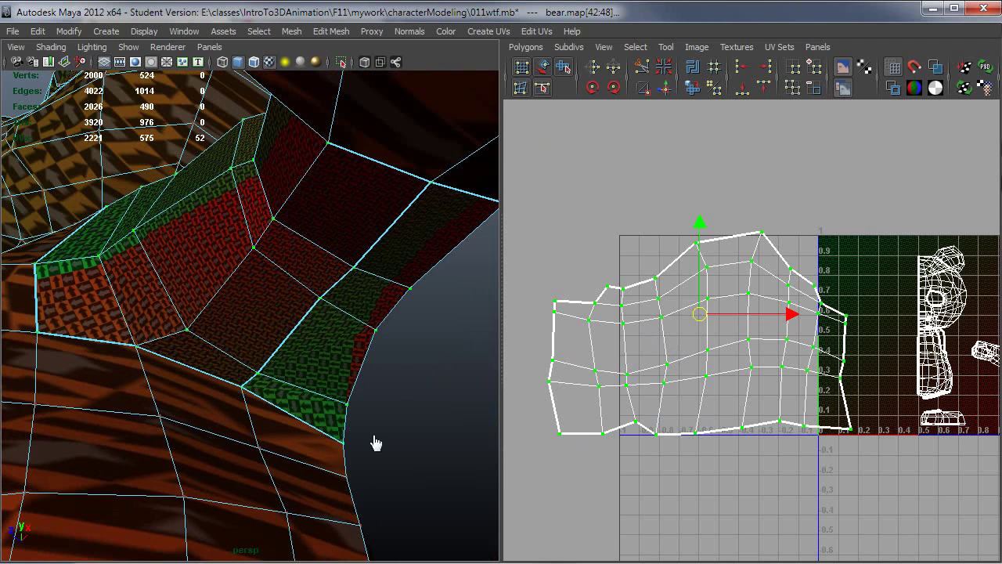
left_click_drag(16, 317, 145, 243, "alt")
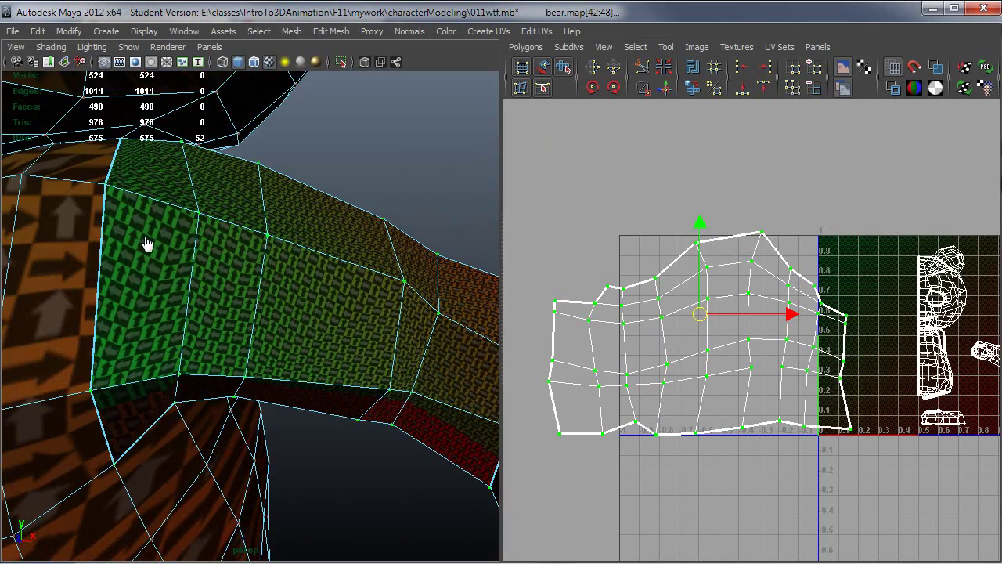
mouse_move(141, 328)
left_mouse_down("alt")
mouse_move(161, 346)
mouse_move(131, 342)
left_mouse_up("alt")
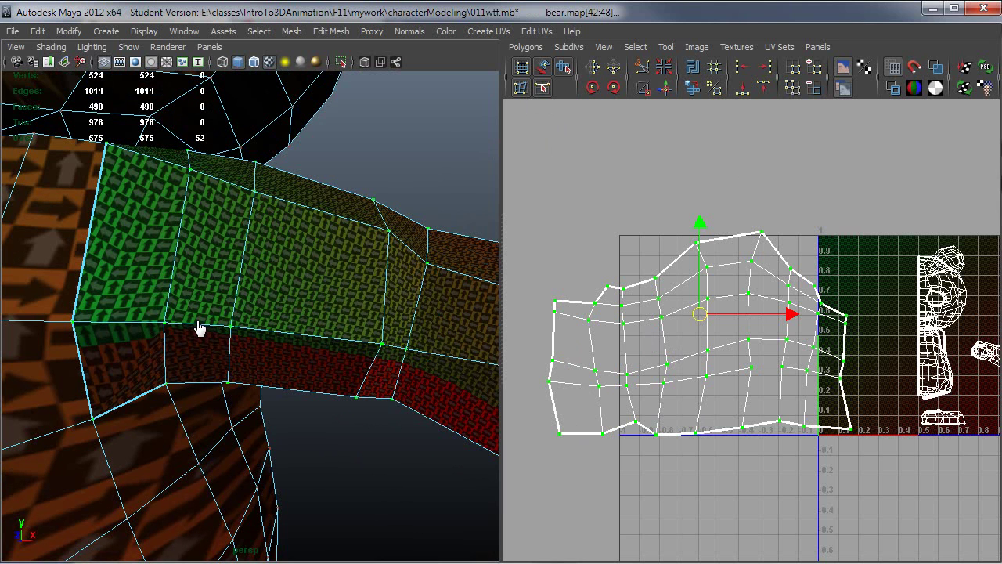
mouse_move(194, 329)
left_mouse_down("alt")
mouse_move(174, 298)
mouse_move(195, 326)
mouse_move(186, 338)
left_mouse_up("alt")
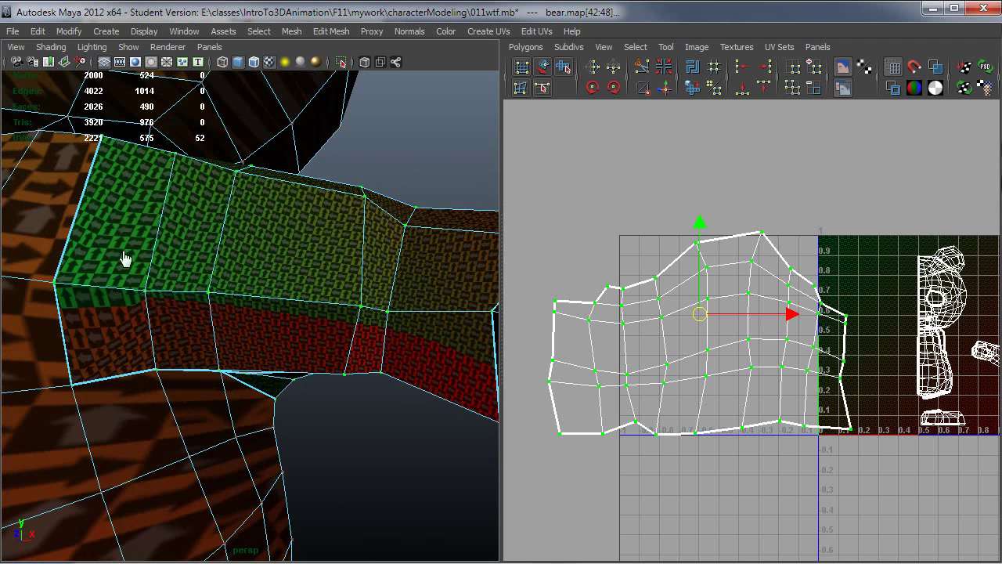
left_click_drag(125, 259, 115, 294, "alt")
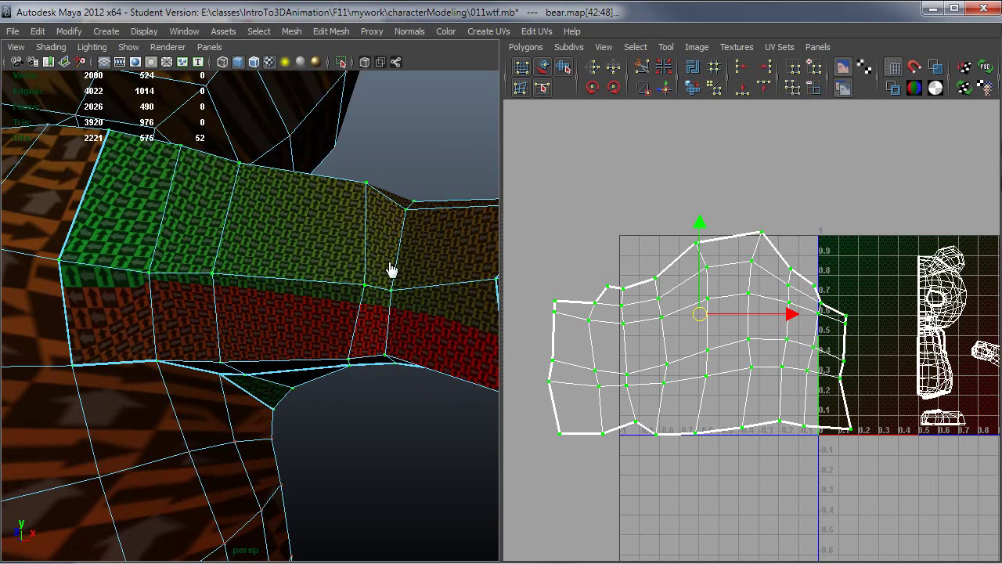
left_click_drag(243, 324, 243, 275, "alt")
right_click_drag(329, 287, 191, 274, "alt")
left_click_drag(190, 274, 200, 291, "alt")
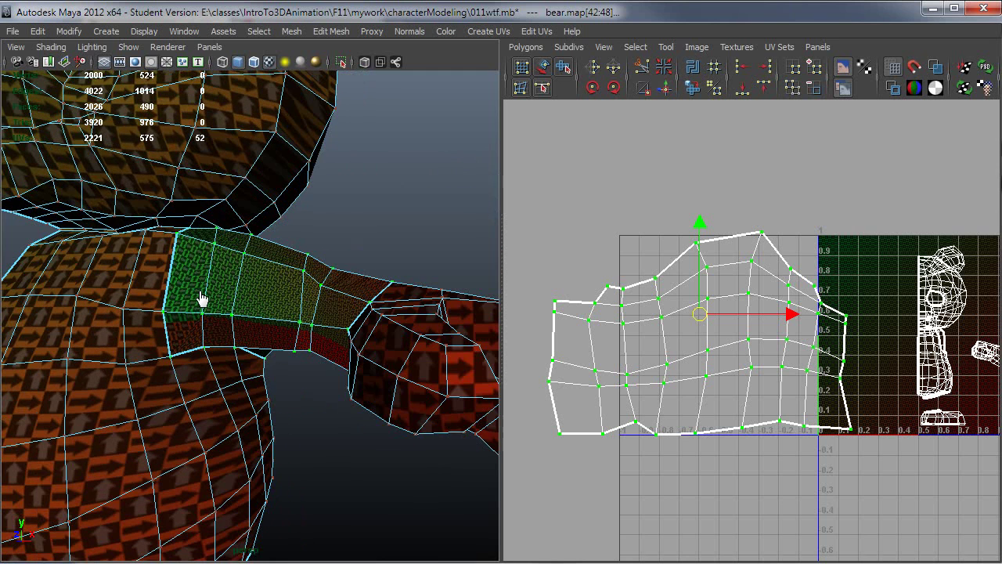
Cut the UVs along the edge loop running across the arm one row out from the shoulder seam.
right_click_drag(160, 345, 152, 365)
left_click(190, 341)
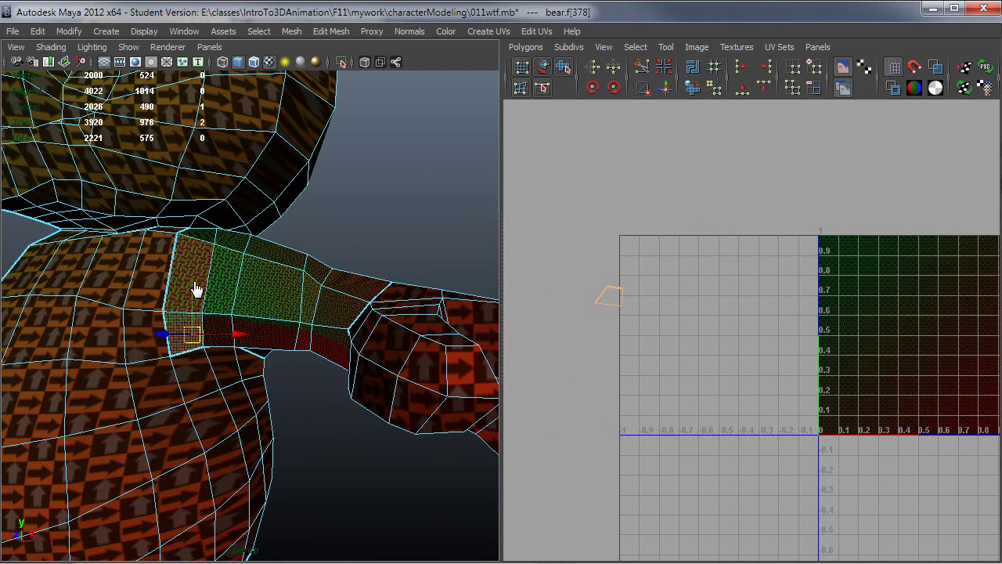
left_click(201, 250, "shift")
left_click_drag(297, 290, 191, 293, "alt")
double_click(192, 316)
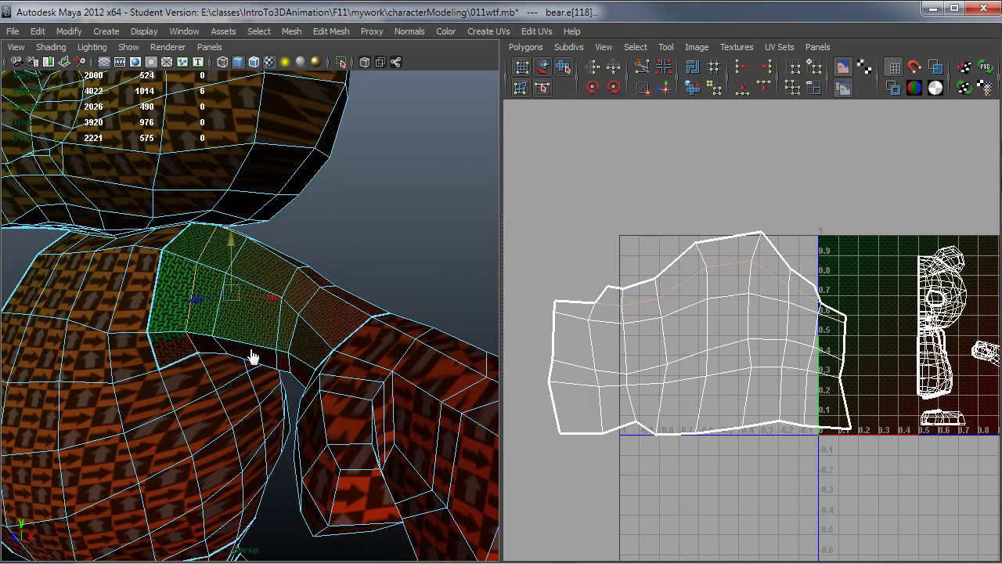
mouse_move(251, 350)
left_mouse_down("alt")
mouse_move(258, 328)
mouse_move(50, 335)
mouse_move(244, 363)
left_mouse_up("alt")
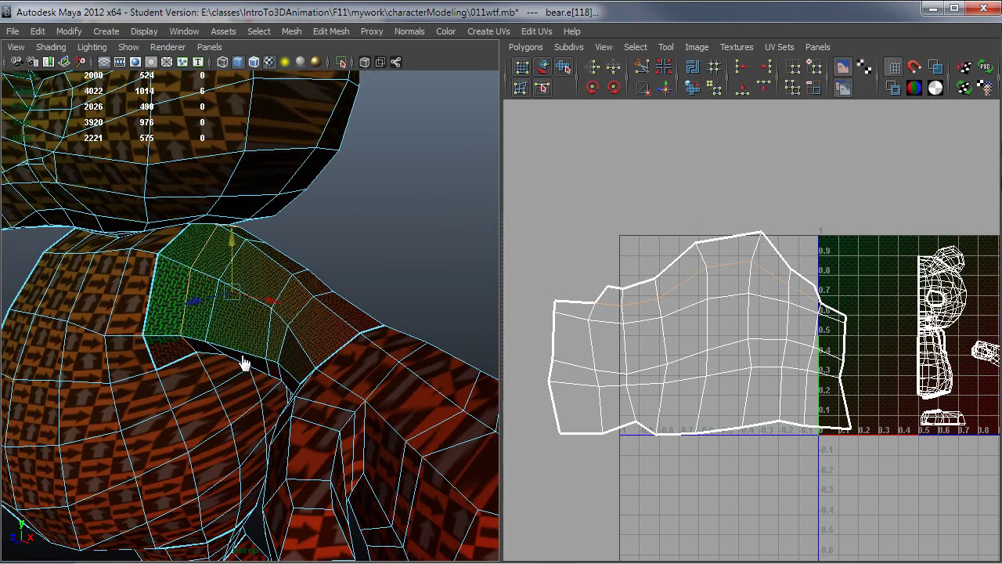
left_click(644, 86)
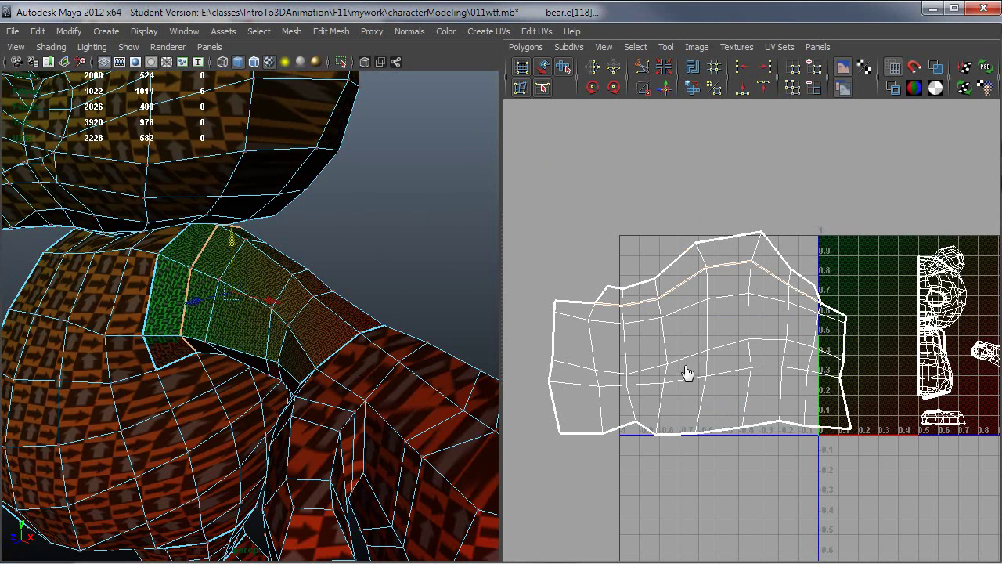
Select all UVs of the larger upper-arm shell and move it below the separated shoulder strip.
key("F12")
right_click_drag(751, 323, 745, 336, "ctrl")
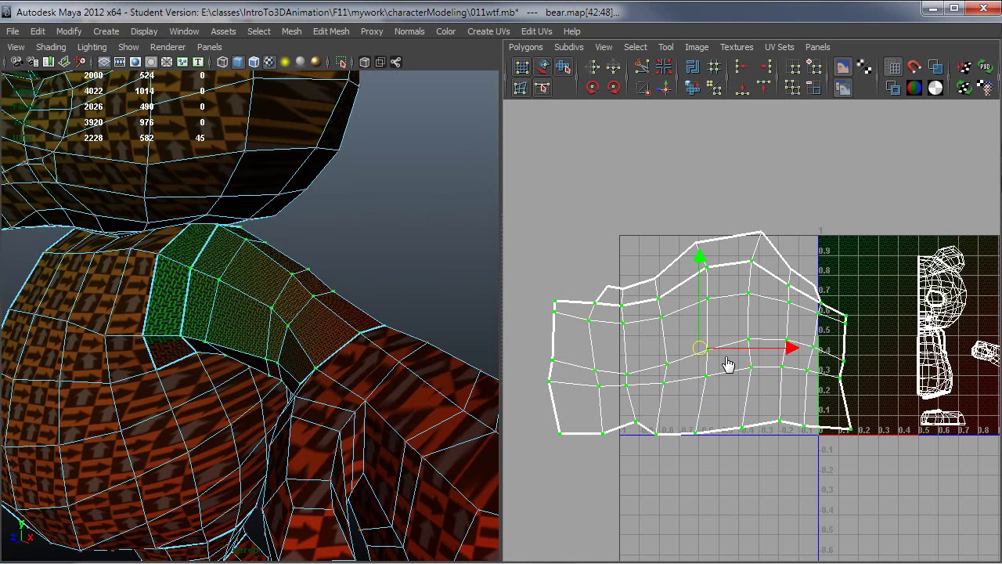
left_click_drag(703, 351, 687, 399)
Try to unfold the larger upper-arm shell without a constraint, check the arm's checker pattern, and undo the unfold.
left_click_drag(166, 368, 315, 359, "alt")
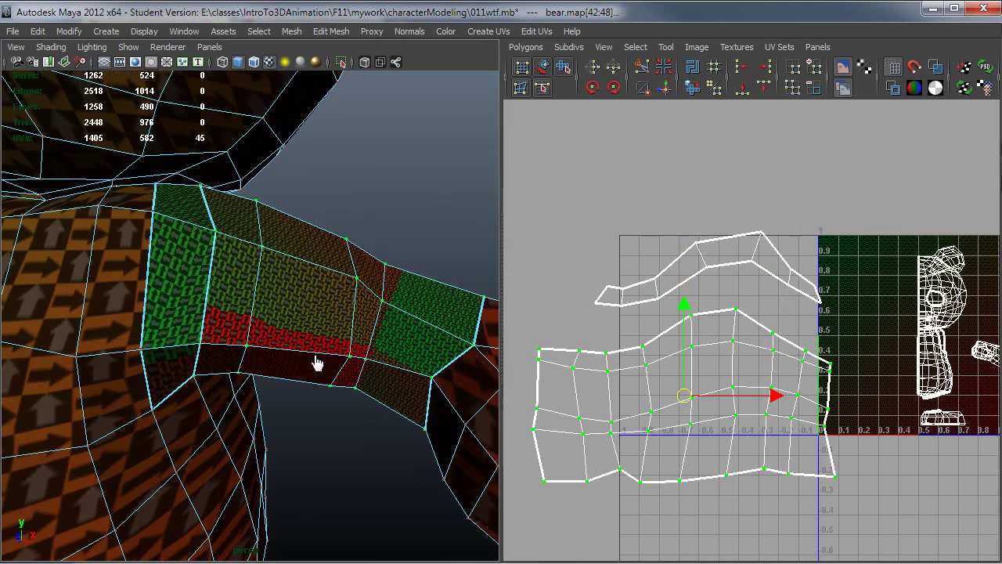
left_click(692, 87)
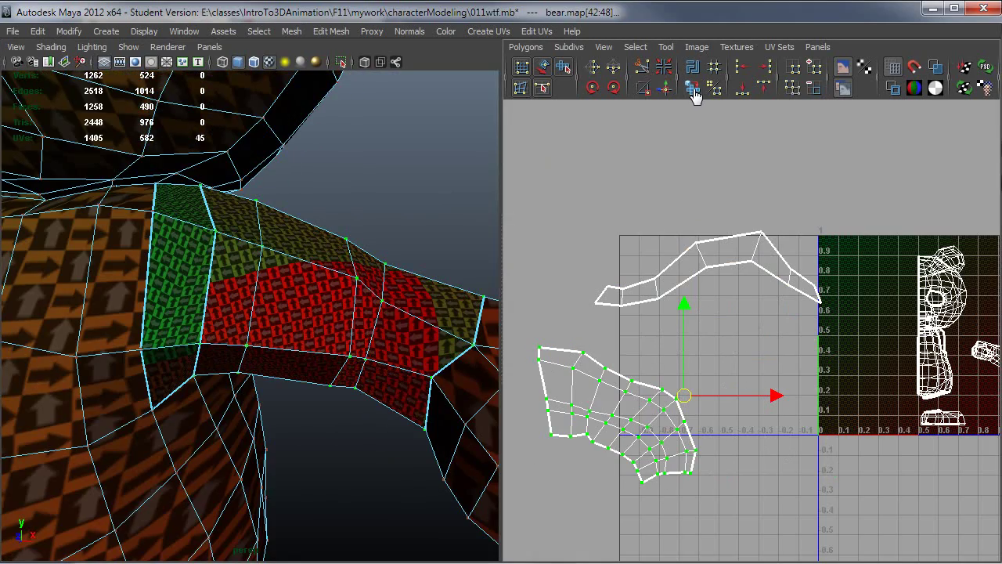
left_click_drag(235, 356, 185, 295, "alt")
left_click_drag(312, 297, 289, 297, "alt")
key("z")
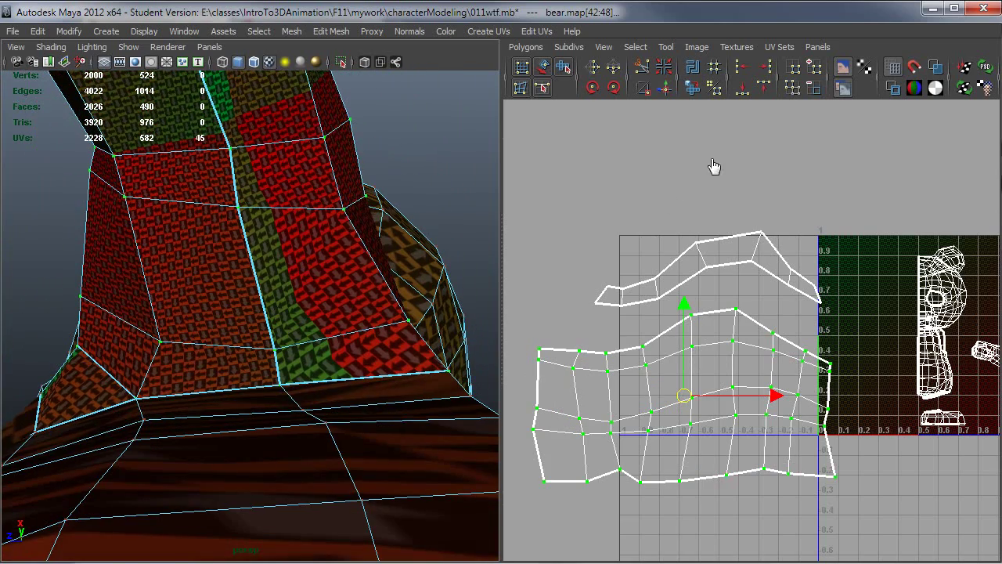
Unfold the larger upper-arm shell with the unfold constraint set to Vertical, and again with it set to Horizontal.
right_click(691, 88)
left_click(460, 321)
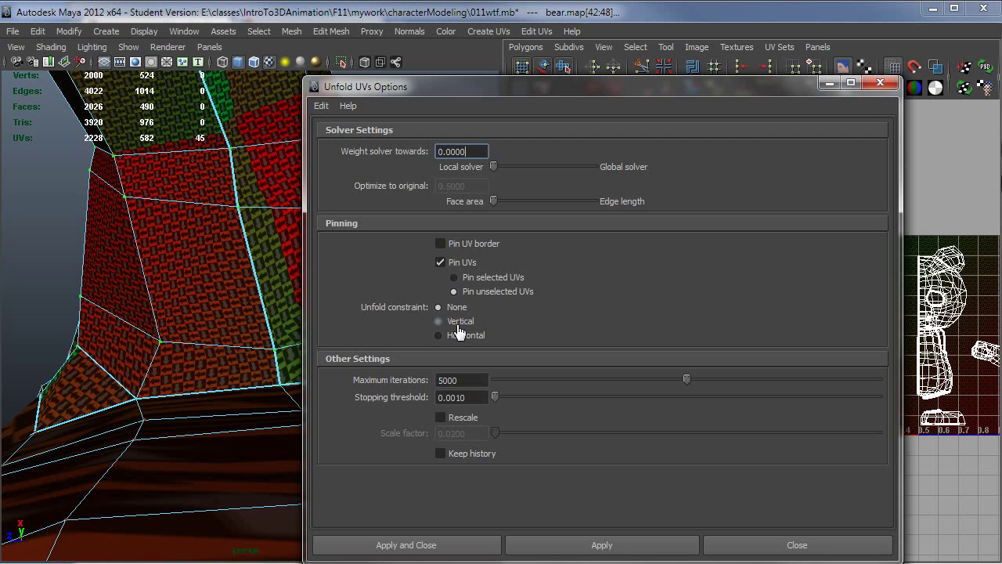
left_click(611, 551)
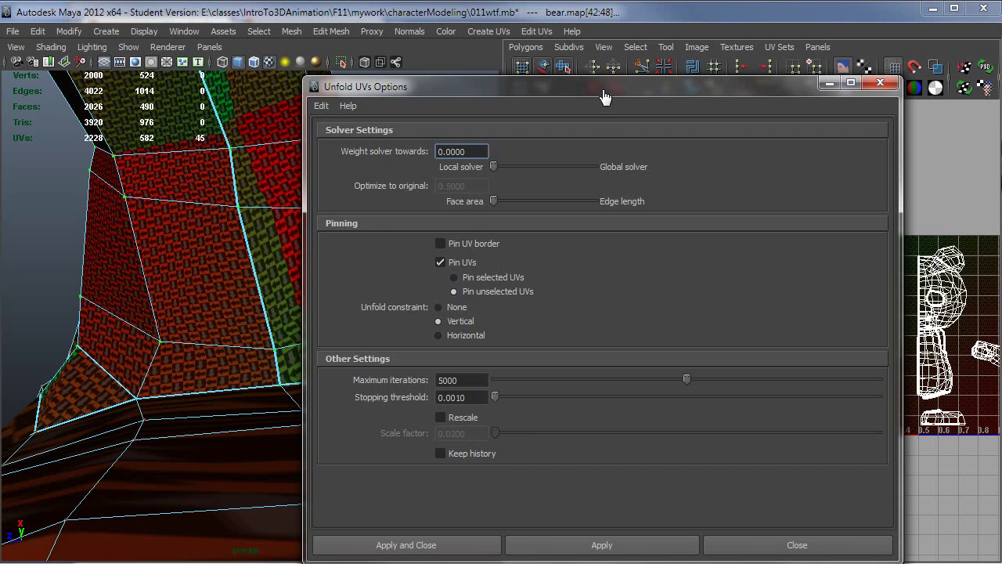
left_click_drag(604, 96, 957, 151)
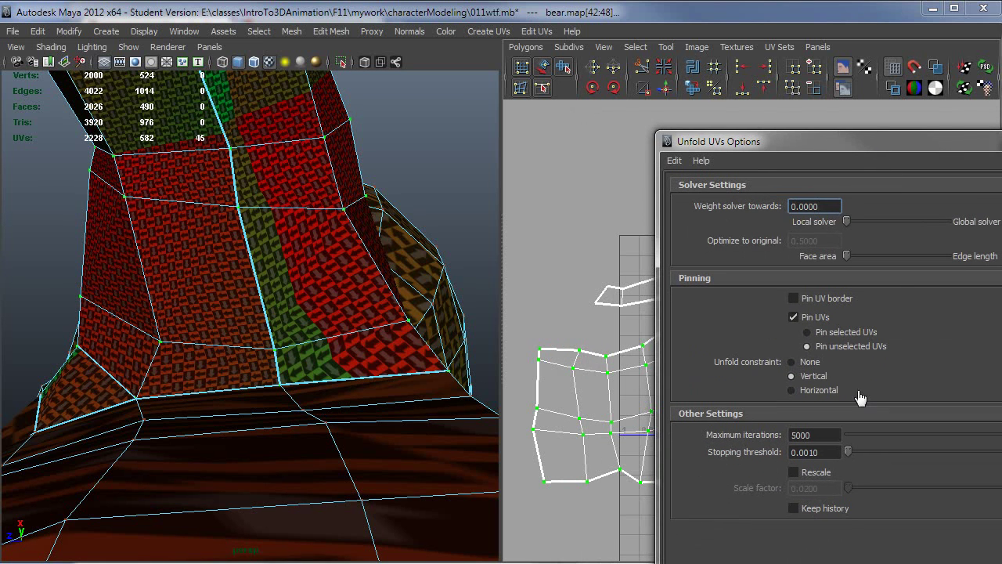
left_click(819, 390)
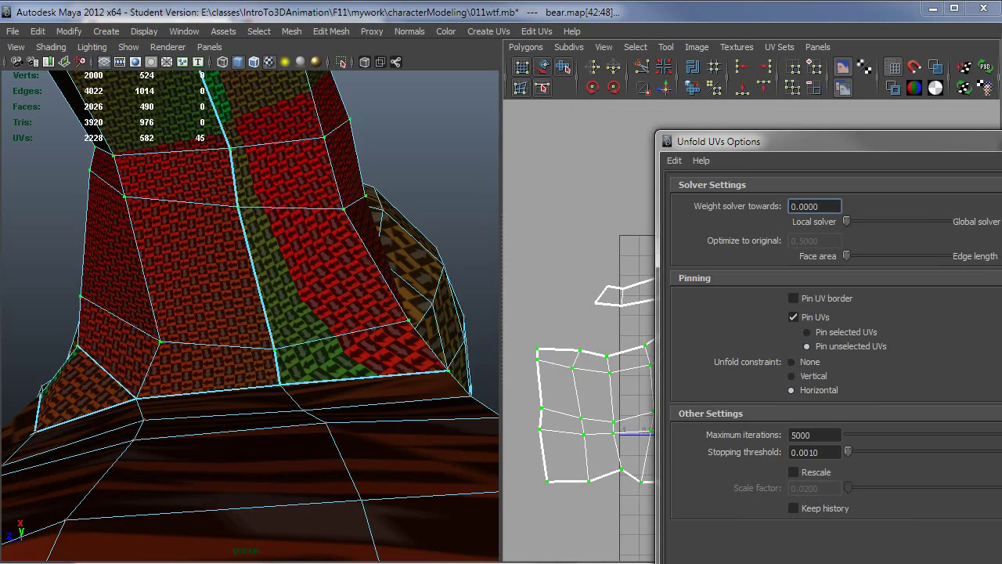
Minimize the unfold options and cut the UVs along the short edge at the arm's shoulder end, beside the underside seam.
right_click_drag(200, 384, 292, 392, "alt")
left_click_drag(293, 392, 328, 351, "alt")
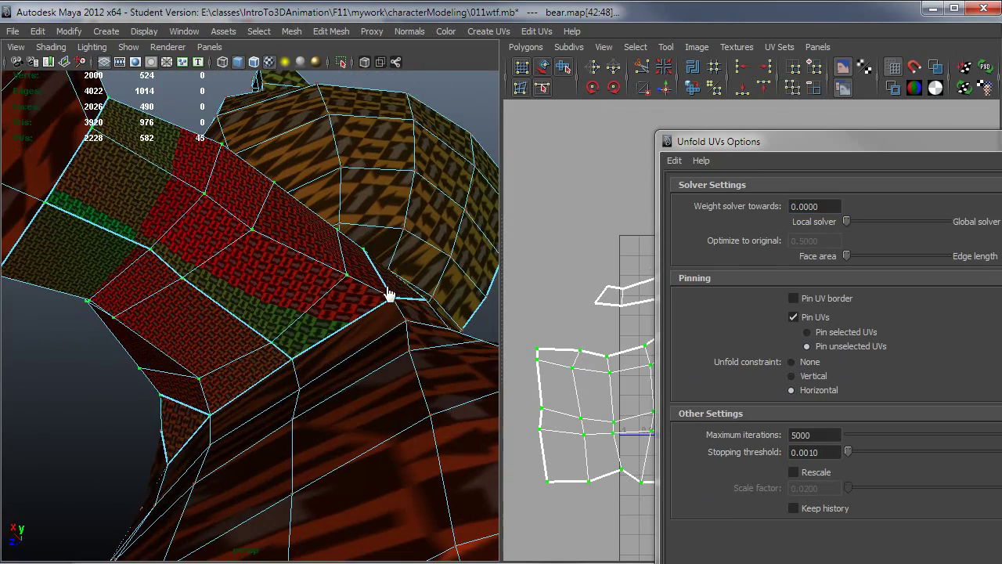
left_click_drag(388, 293, 105, 375, "alt")
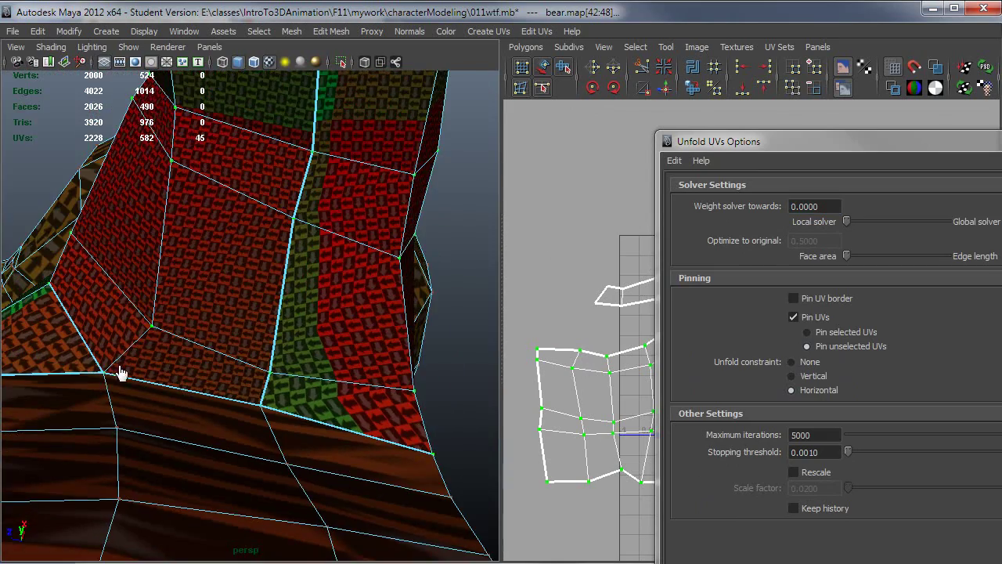
right_click_drag(424, 417, 425, 371)
left_click(422, 417)
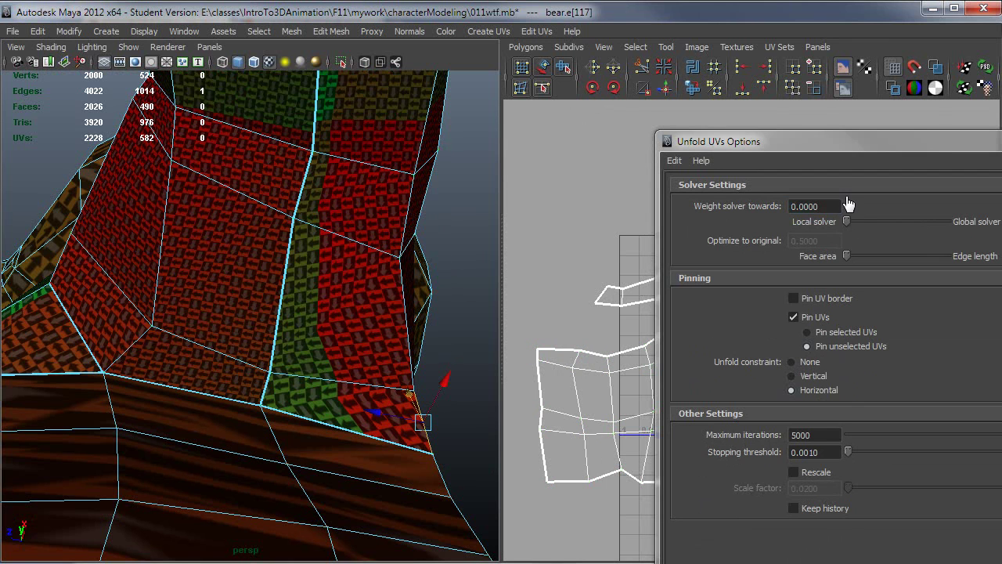
left_click_drag(828, 155, 3, 86)
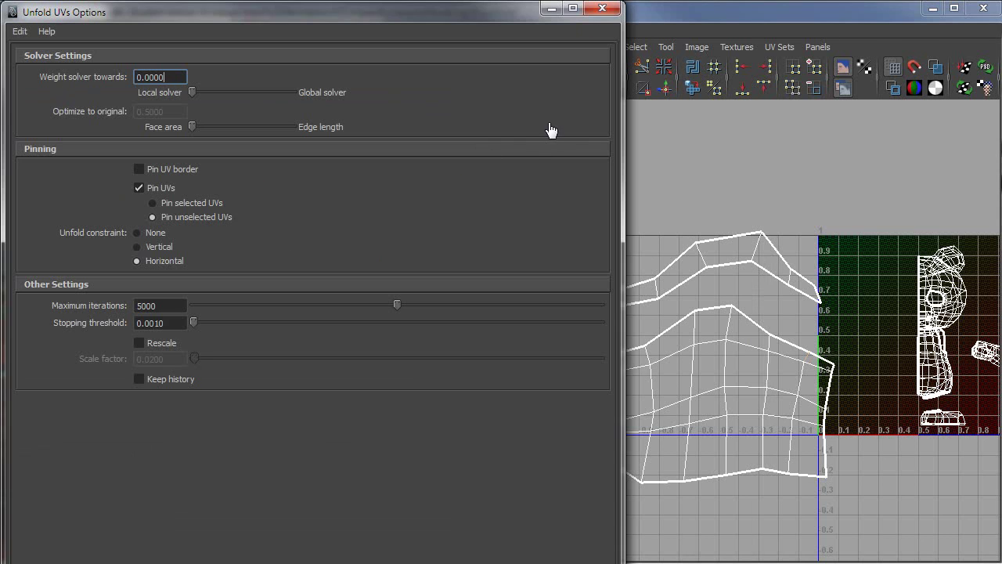
left_click(551, 8)
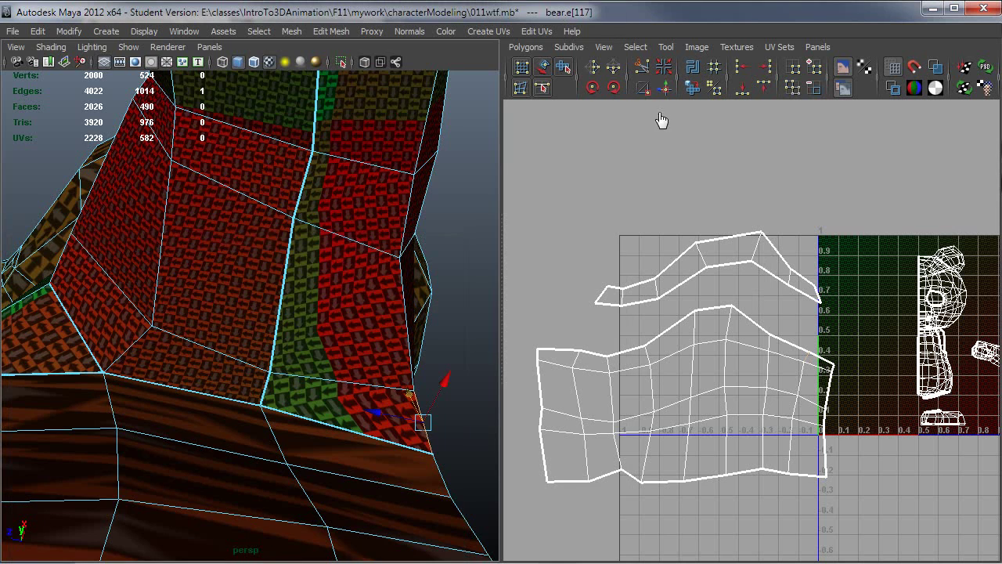
left_click(640, 68)
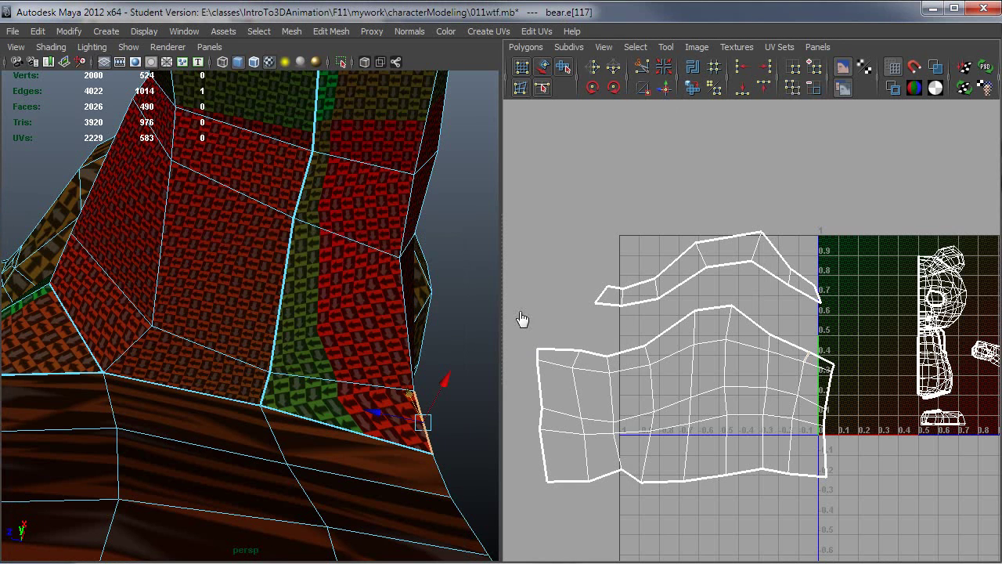
Unfold all UVs of the larger upper-arm shell again and inspect the opened cut at its border.
right_click_drag(717, 407, 729, 389)
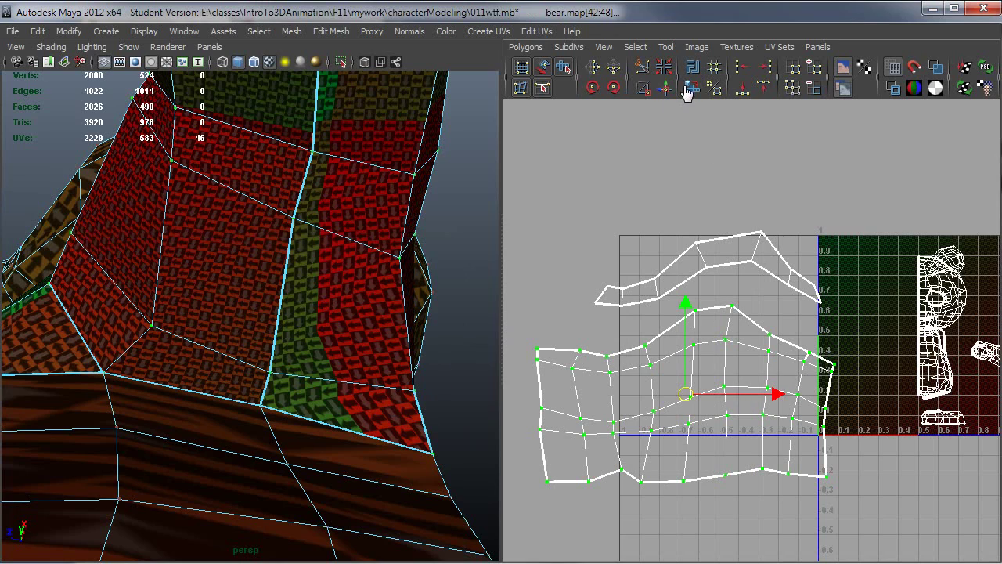
left_click_drag(402, 430, 350, 328, "alt")
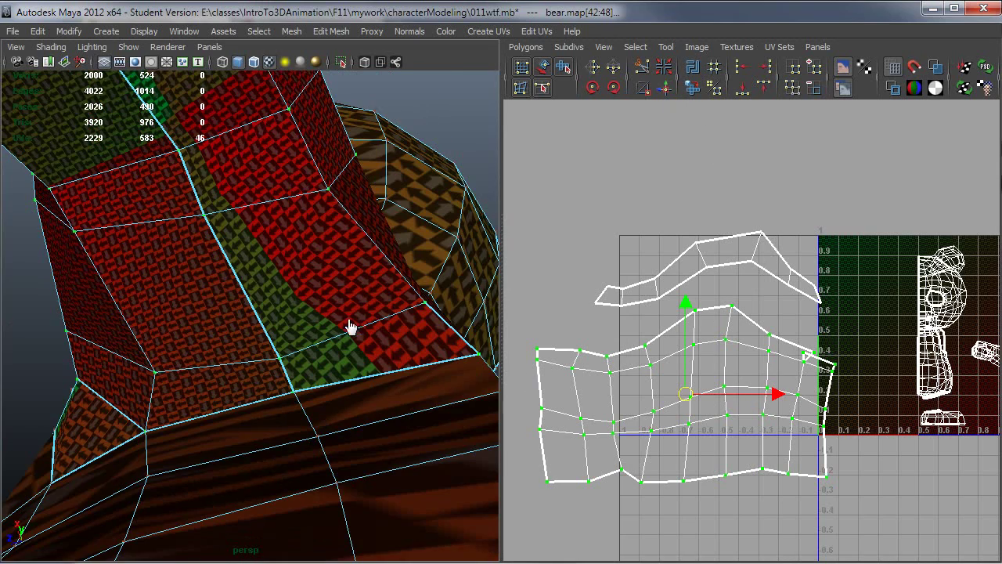
left_click_drag(399, 353, 415, 367, "alt")
right_click_drag(879, 407, 937, 398, "alt")
middle_click_drag(791, 394, 659, 386, "alt")
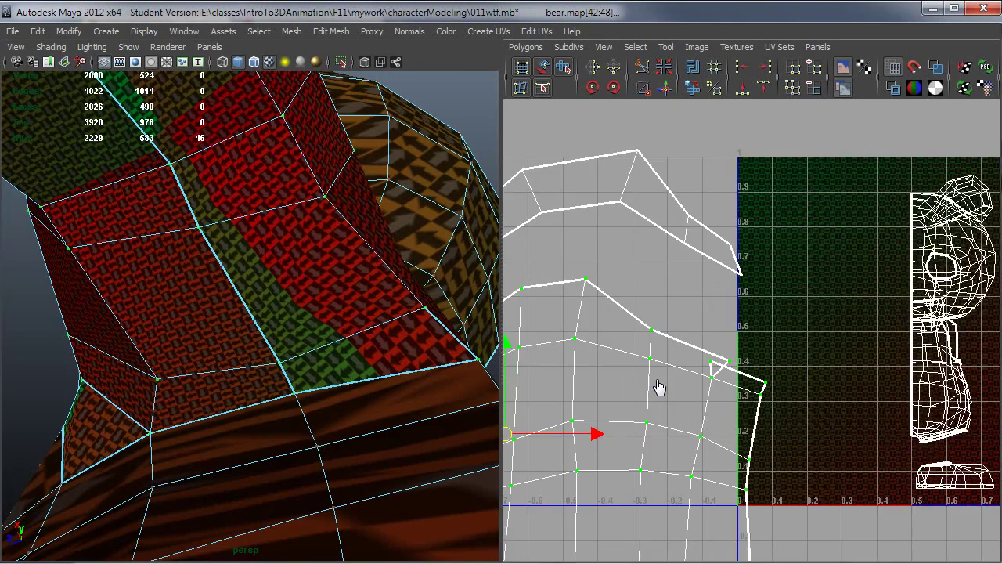
scroll(659, 386, "up", 4)
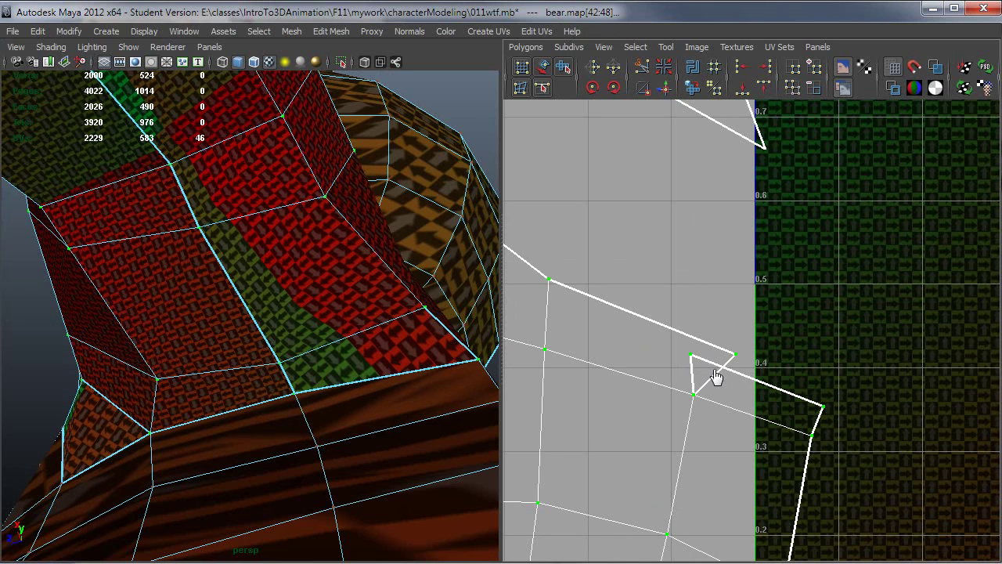
scroll(830, 451, "down", 1)
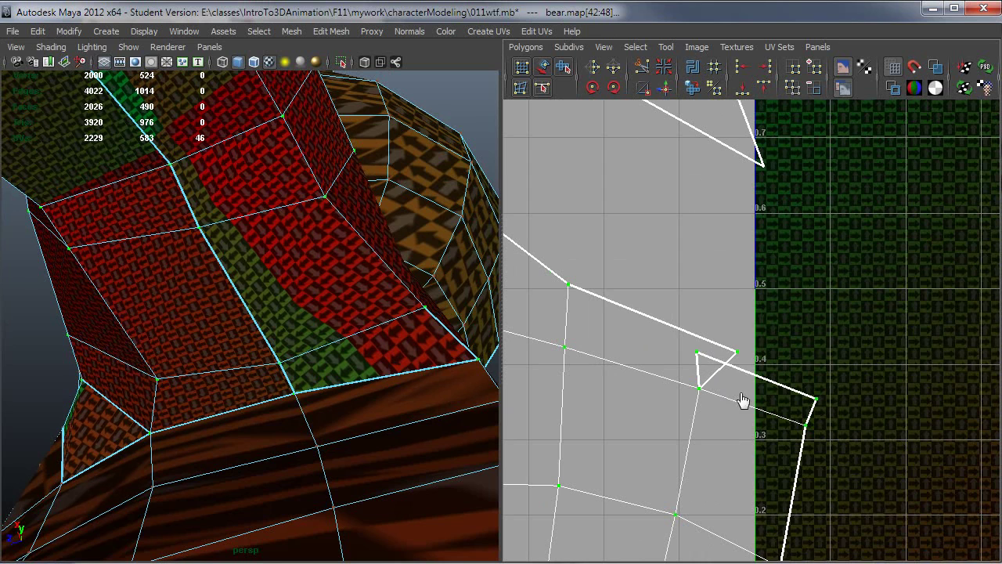
Sew the short cut edge at the shoulder end back together and check the checker pattern around the arm.
left_click(719, 382)
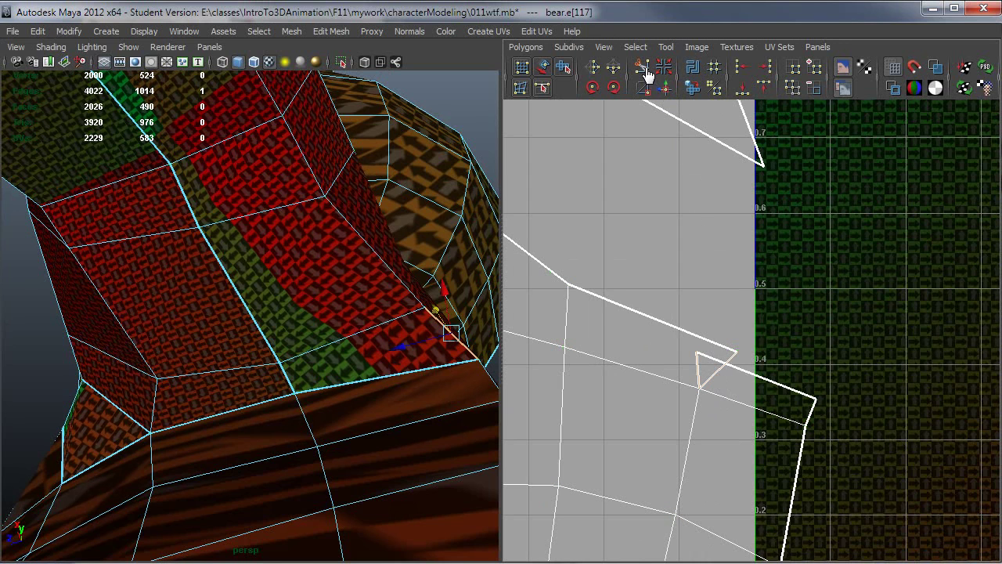
left_click(664, 88)
left_click_drag(374, 396, 420, 283, "alt")
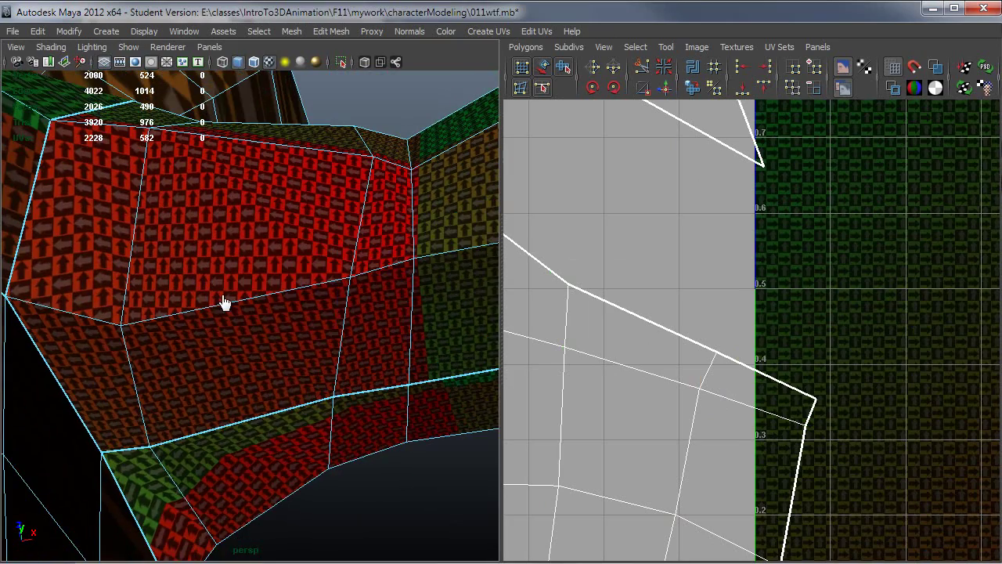
left_click_drag(223, 302, 247, 356, "alt")
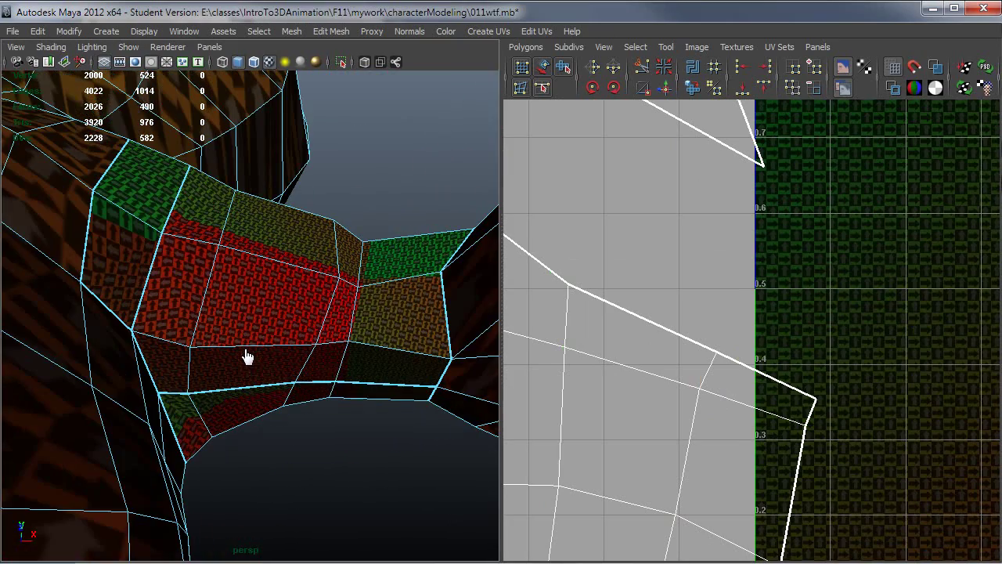
right_click_drag(850, 431, 643, 392, "alt")
middle_click_drag(643, 392, 708, 356, "alt")
left_click_drag(311, 334, 201, 276, "alt")
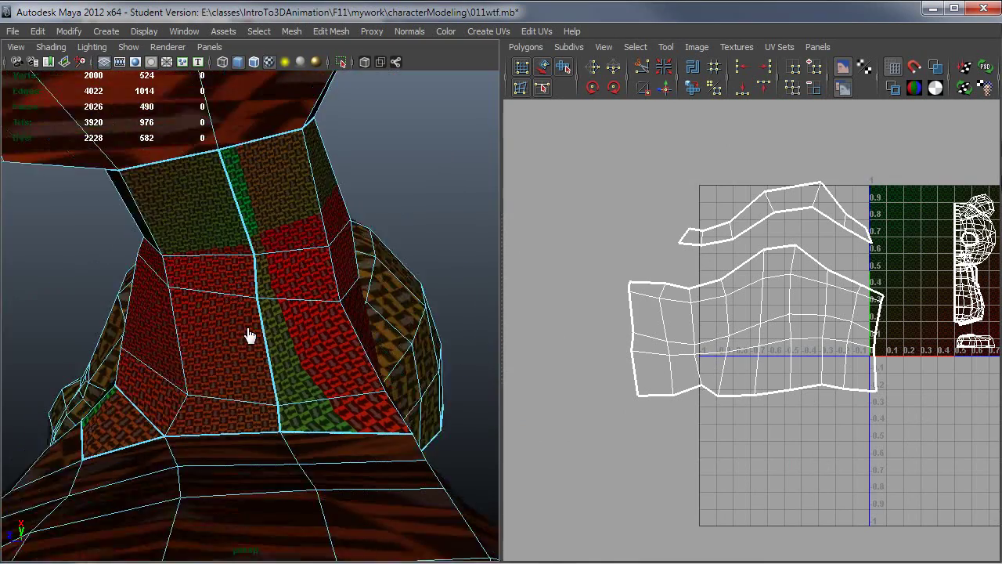
Examine the checker pattern and UV shell borders on the upper arm, body, leg and foot from the side, front and below.
left_click_drag(246, 329, 240, 328, "alt")
right_click_drag(389, 342, 123, 319, "alt")
left_click_drag(123, 319, 115, 327, "alt")
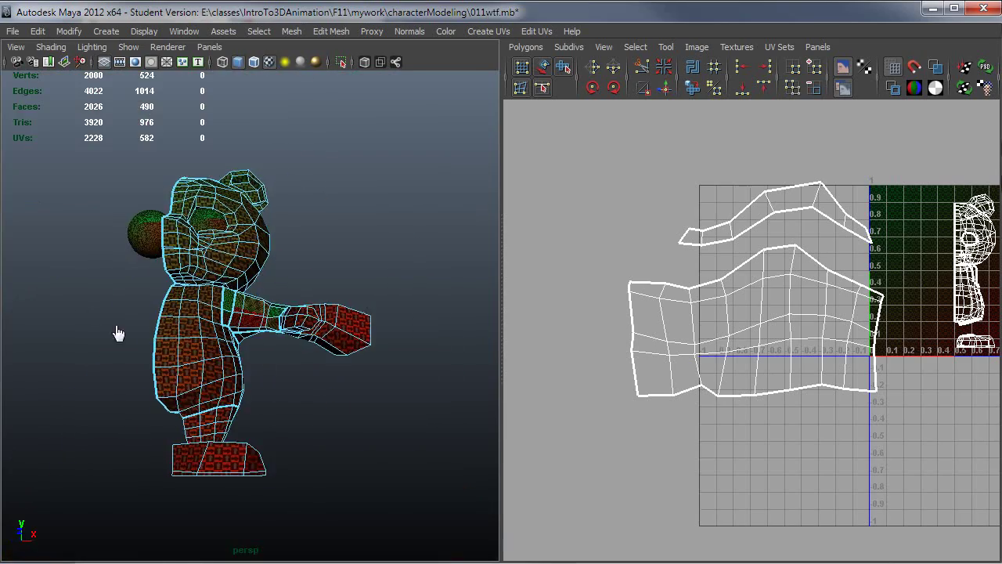
right_click_drag(116, 327, 373, 354, "alt")
left_click_drag(308, 319, 385, 311, "alt")
left_click_drag(384, 416, 416, 372, "alt")
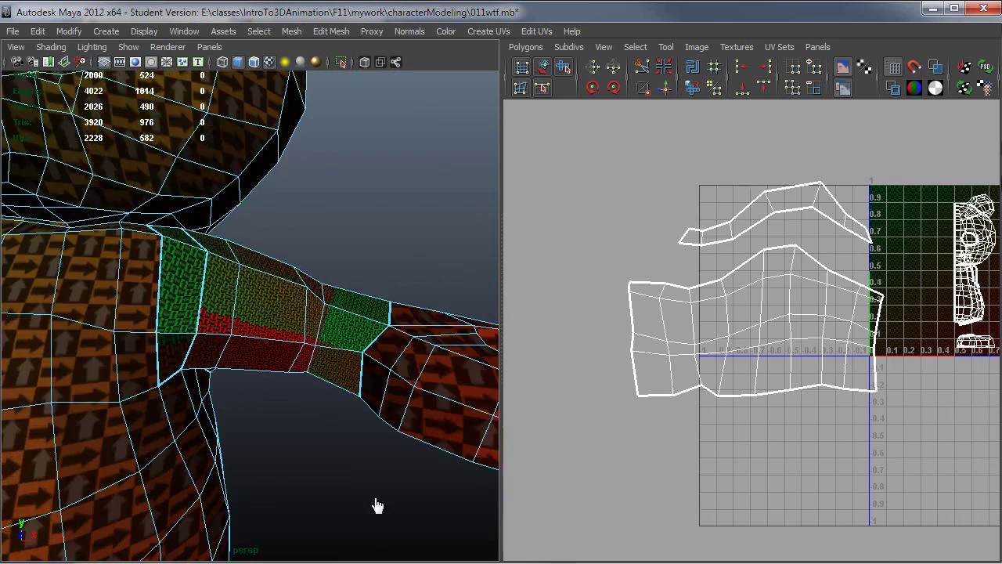
right_click_drag(377, 506, 275, 496, "alt")
middle_click_drag(275, 496, 310, 349, "alt")
left_click_drag(311, 349, 264, 389, "alt")
left_click_drag(199, 391, 191, 401, "alt")
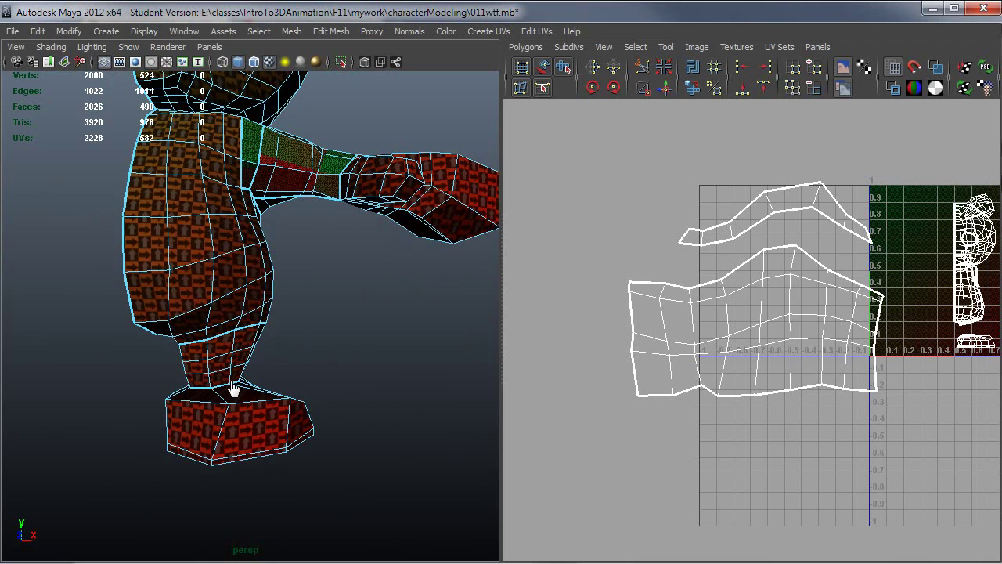
left_click_drag(267, 345, 323, 154, "alt")
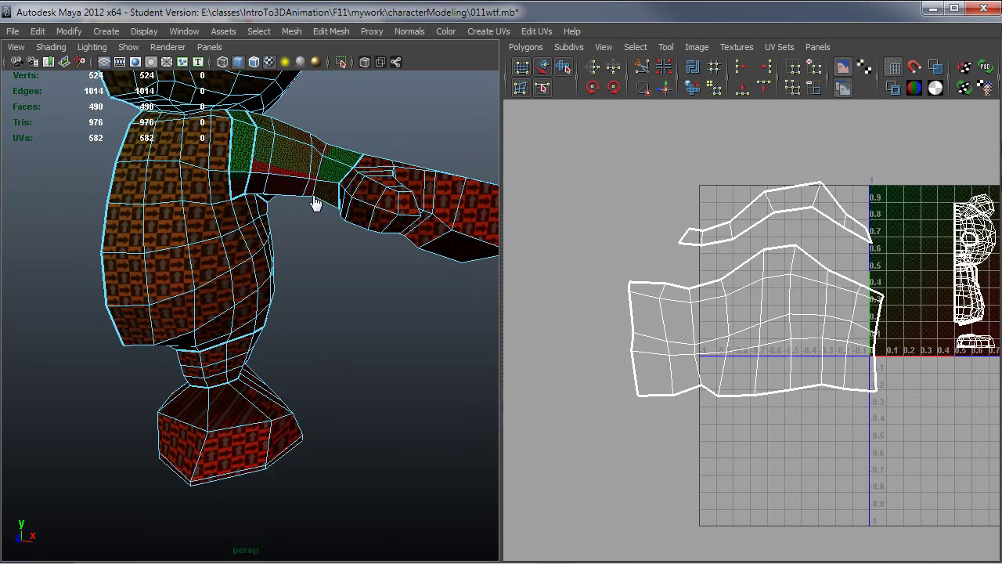
left_click_drag(313, 203, 281, 264, "alt")
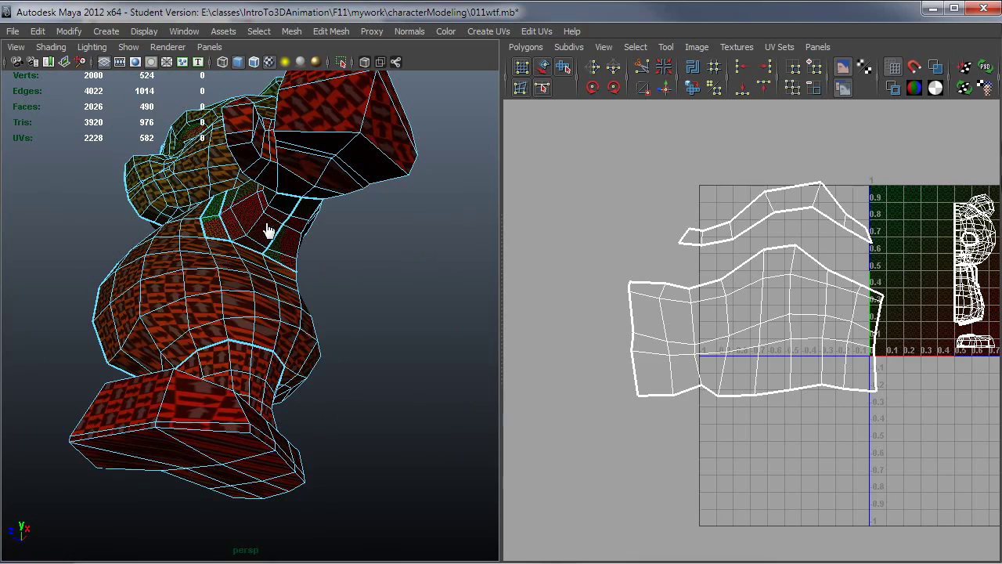
left_click_drag(334, 183, 447, 373, "alt")
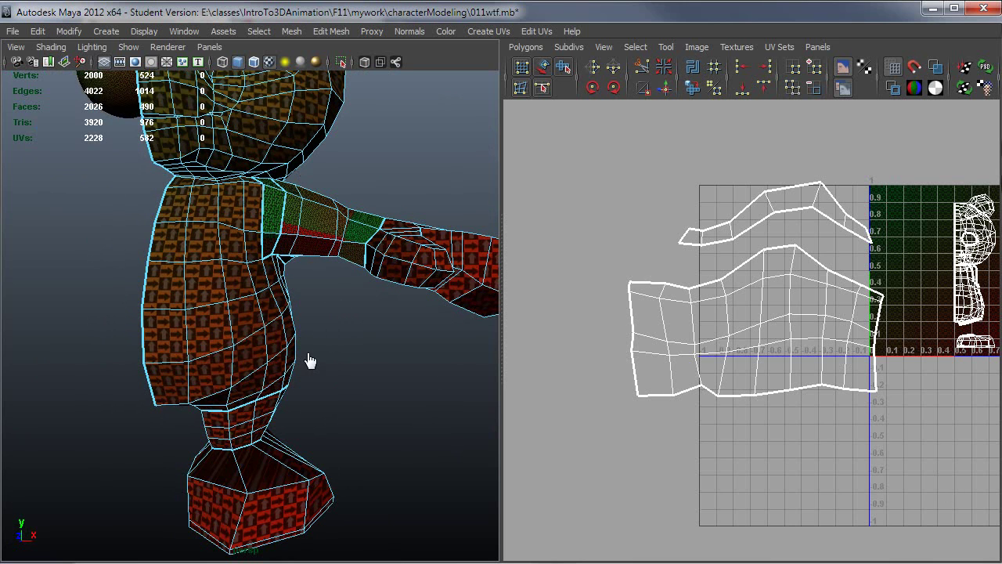
left_click_drag(358, 362, 327, 369, "alt")
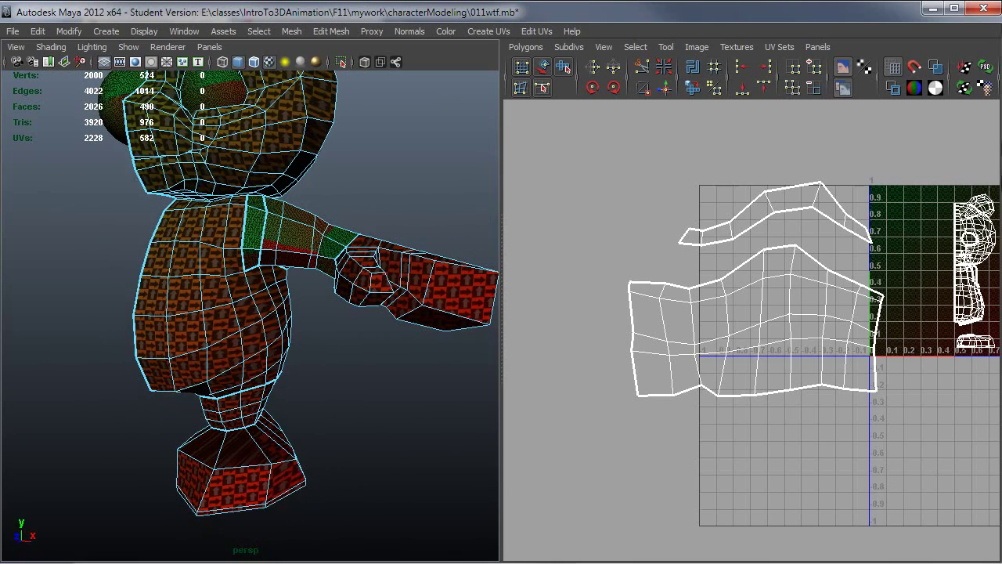